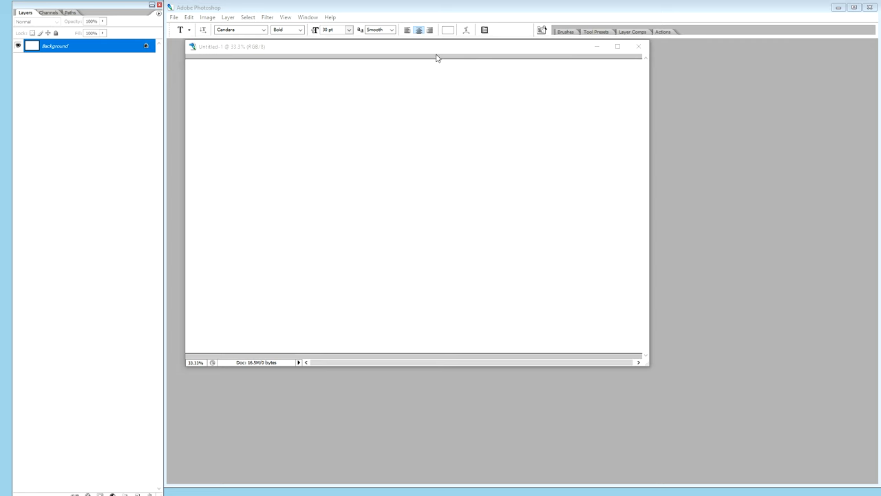
Switch to Windows Photos and show the previous image, the back cover UD11_CoverBack_1_Trim_Spine.png
left_click(453, 52)
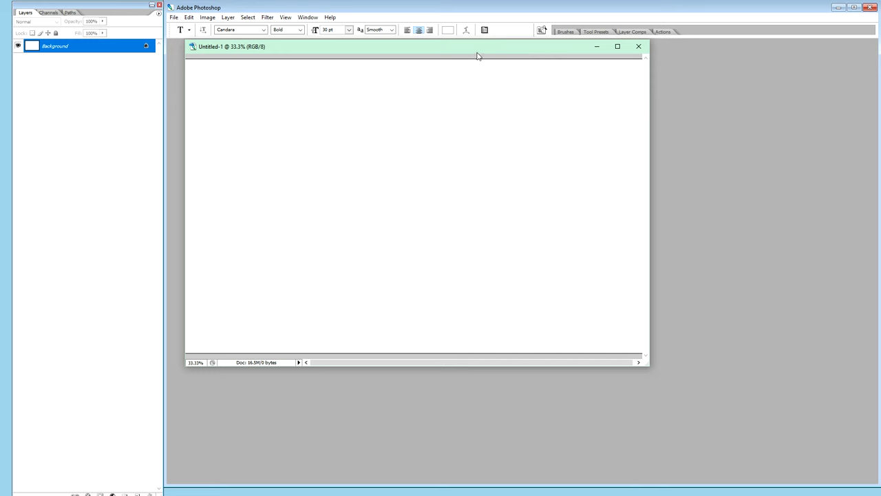
left_click(8, 201)
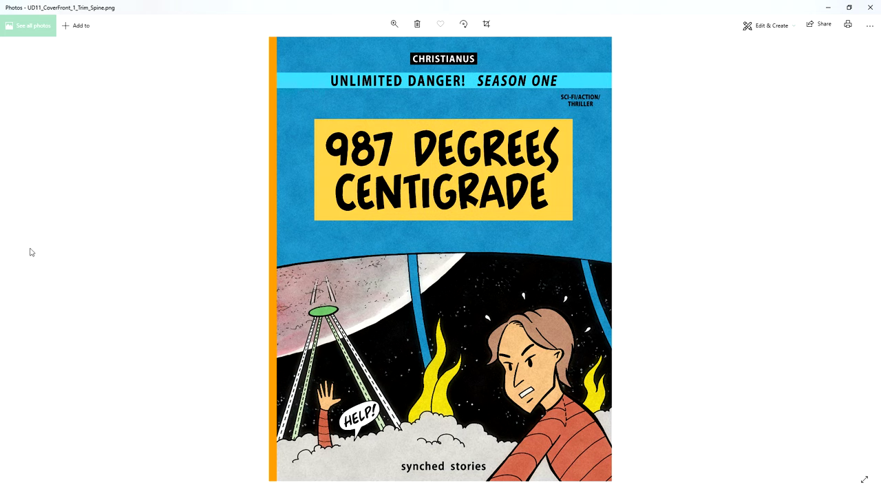
key("Left")
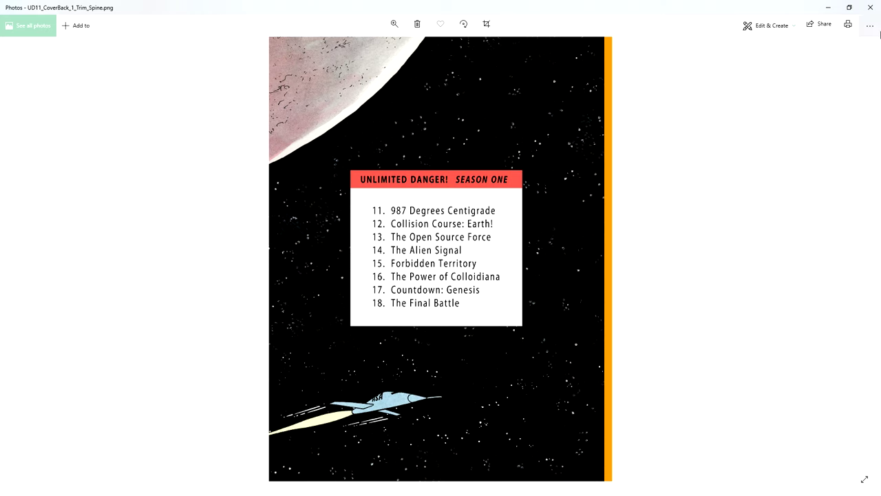
Minimise the Photos viewer to bring the blank Untitled-1 Photoshop canvas back
left_click(830, 9)
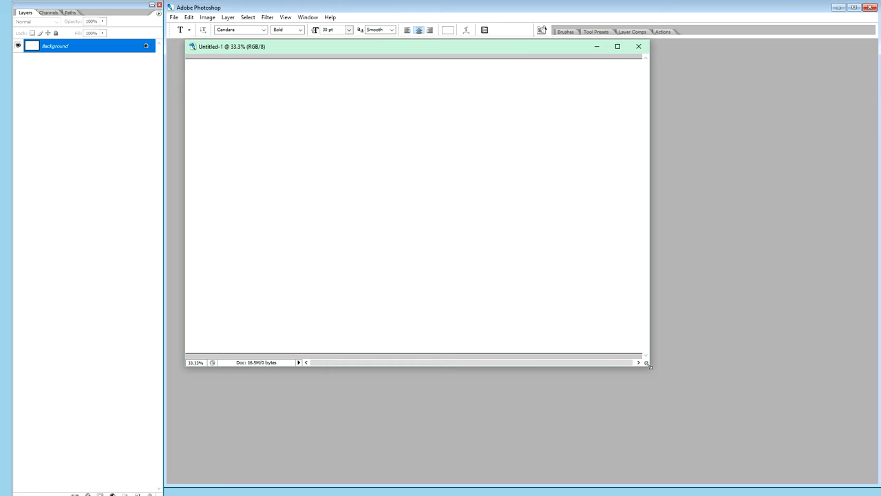
Enlarge the Untitled-1 document window so the whole white canvas shows with a grey margin
left_click_drag(651, 366, 671, 392)
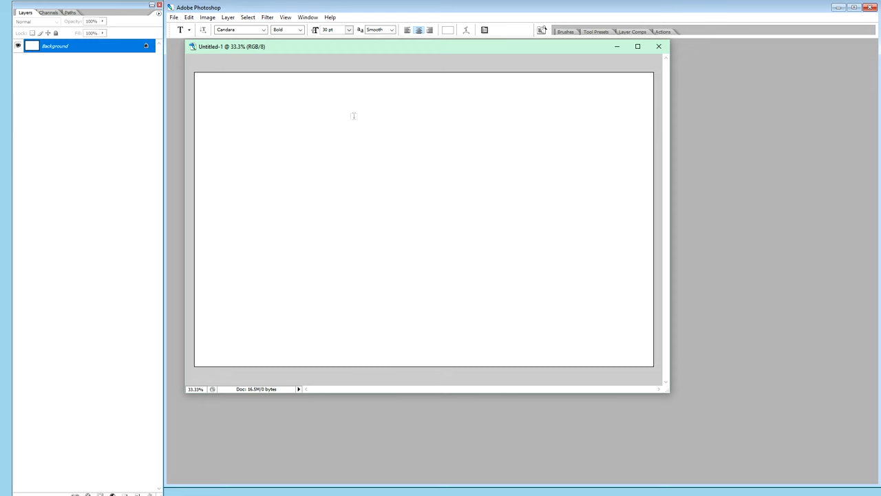
Start a text layer at the canvas top and set its text colour to black
left_click(309, 87)
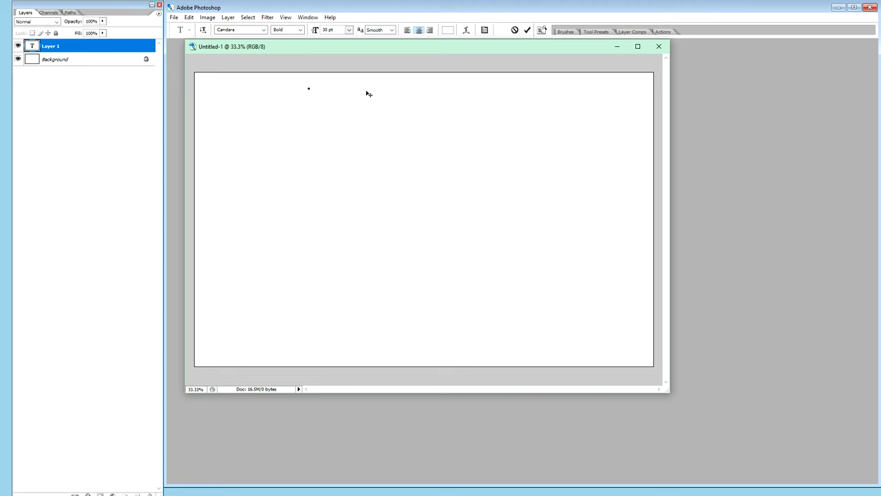
type("Text Box")
key("shift+Left")
key("shift+Left")
key("shift+Left")
key("shift+Left")
key("shift+Left")
key("shift+Left")
key("shift+Left")
key("shift+Left")
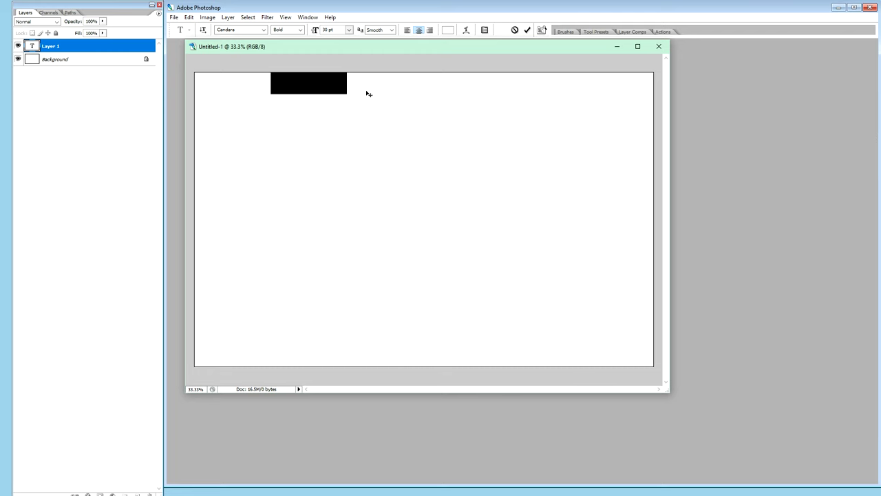
left_click(448, 31)
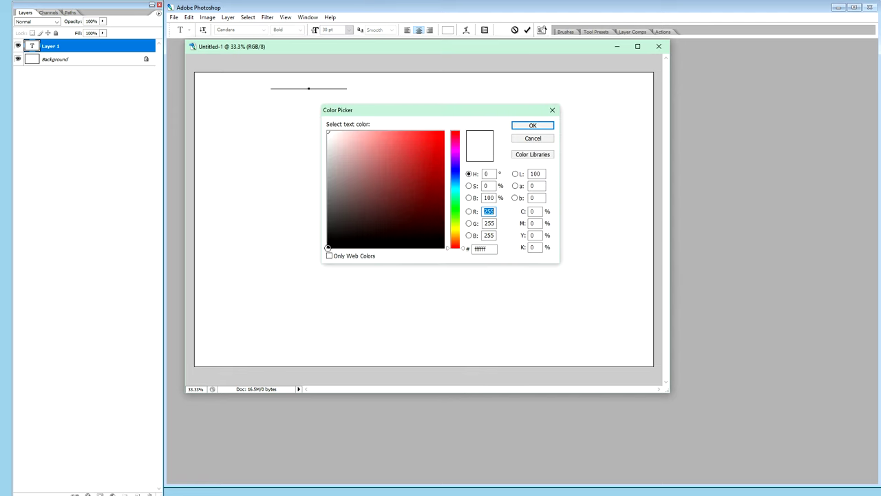
left_click(328, 247)
left_click(532, 126)
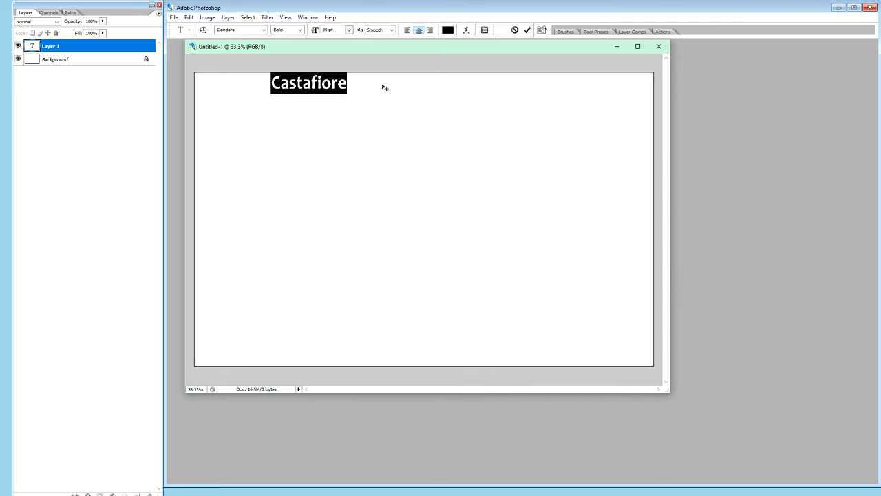
Complete the title as "Castafiore's Jewels, p. 36, panel D1" and commit it
left_click(362, 91)
type("'s ")
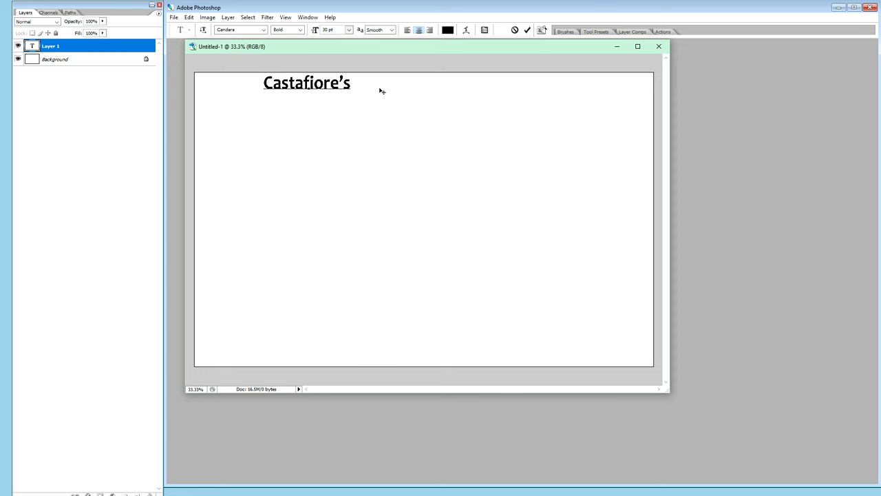
type("Jewels")
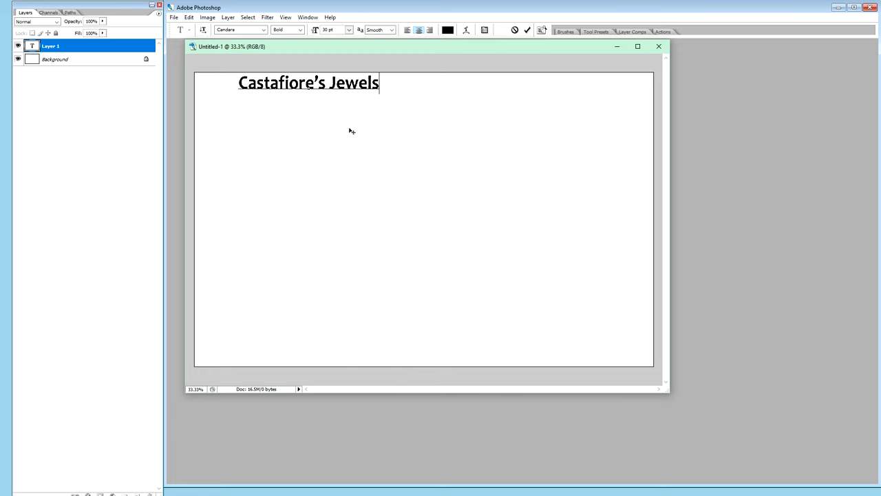
type(", p")
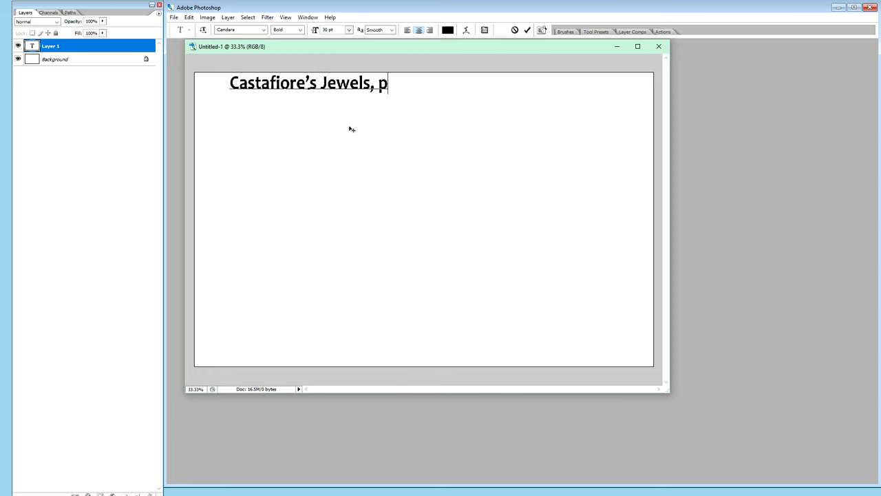
type(". 36")
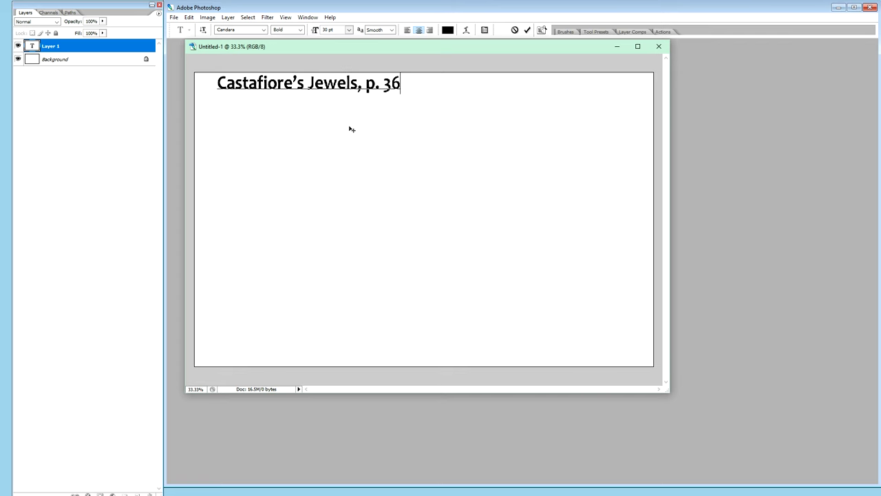
type(",")
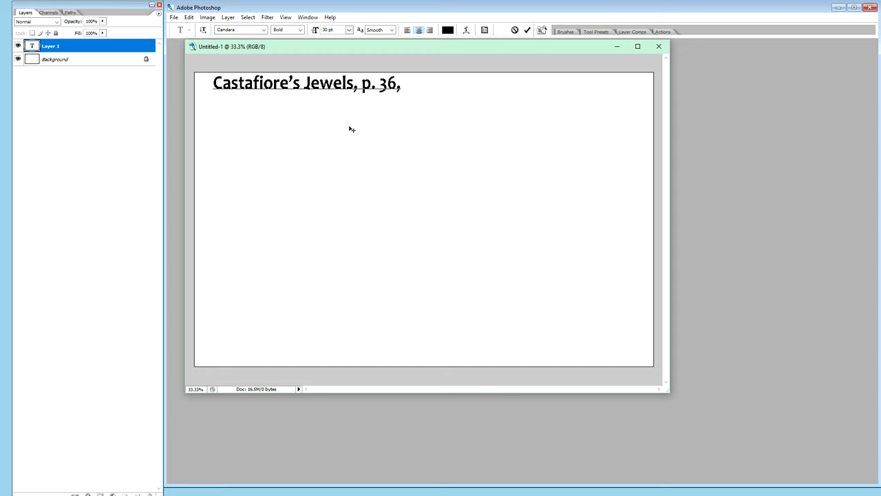
type("pan")
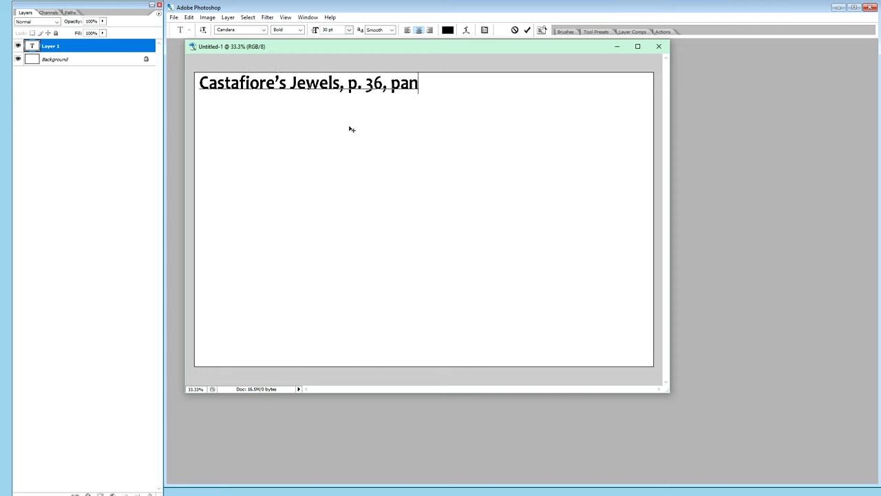
type("el D")
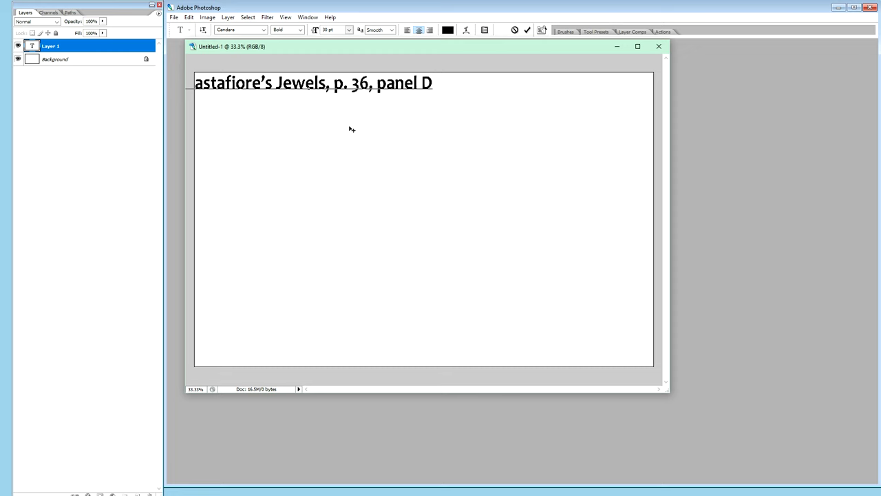
type("1")
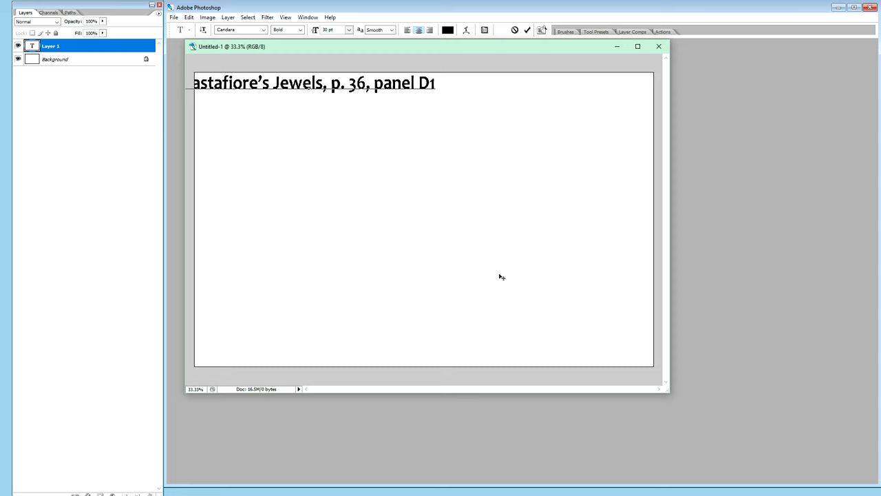
key("ctrl+Return")
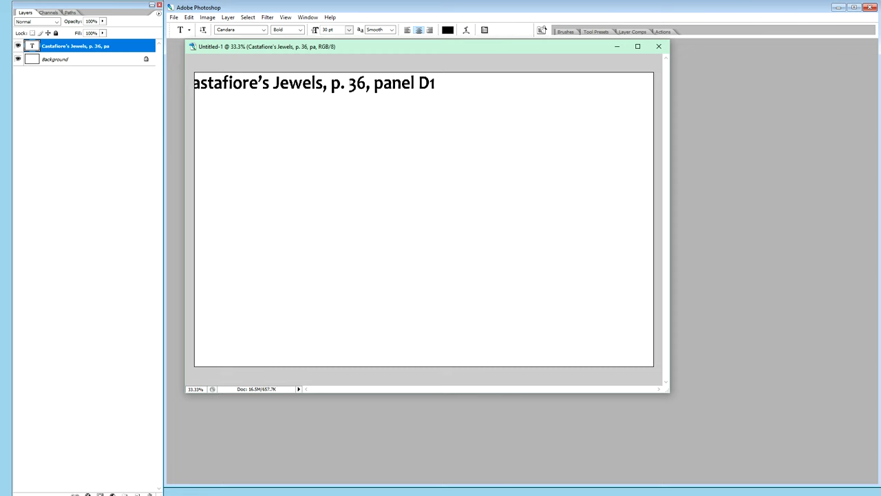
Move the title right and down so it sits fully visible, centred near the canvas top
key("v")
left_click_drag(343, 85, 445, 93)
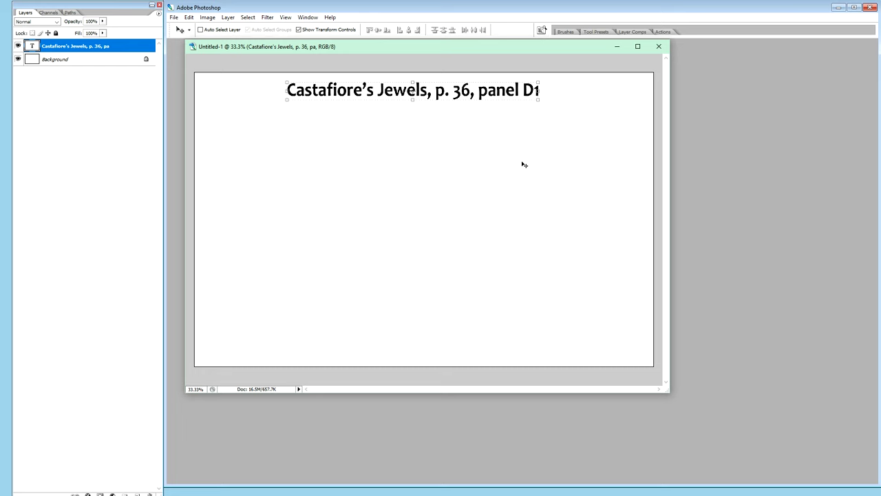
key("m")
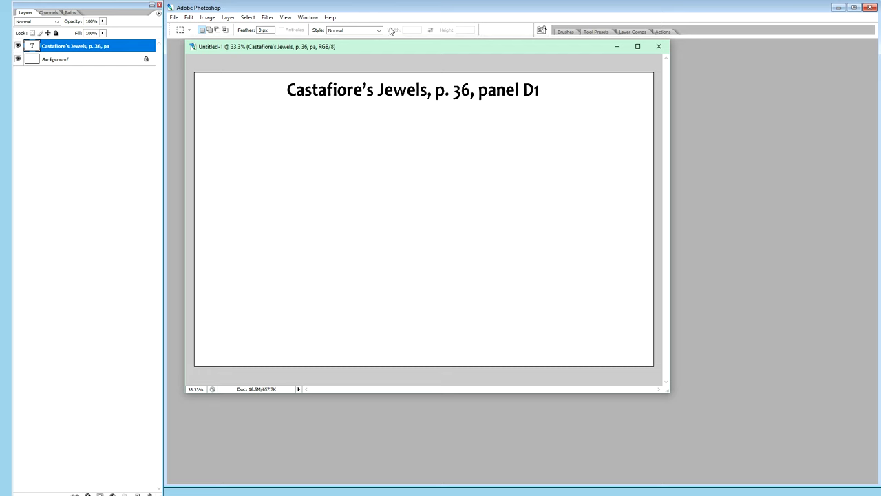
Show the Tools panel from the Window menu and float it beside the document window
left_click(308, 18)
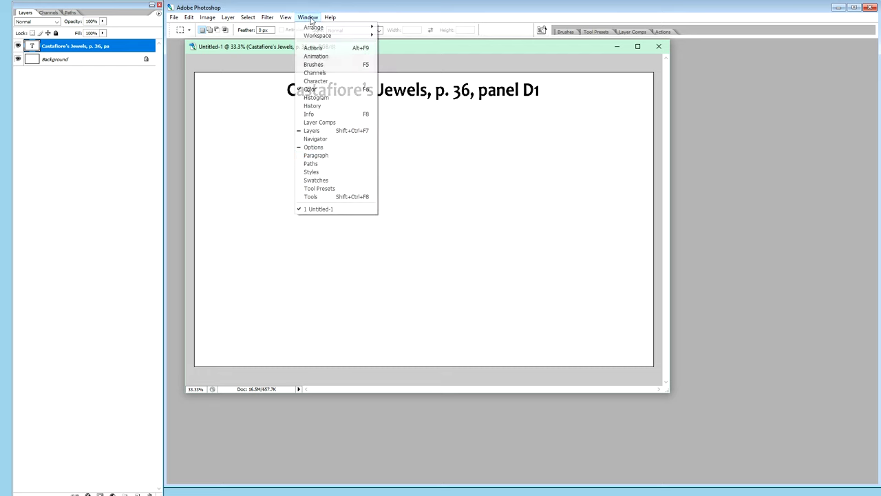
left_click(329, 197)
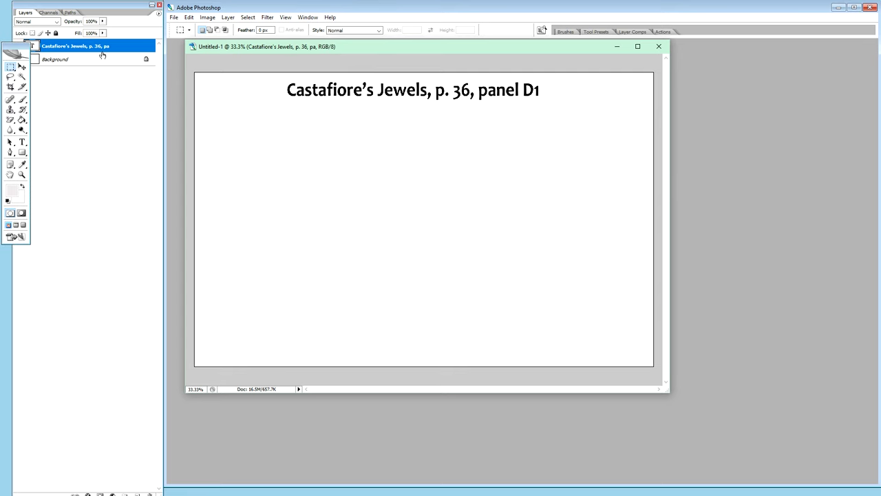
left_click_drag(13, 53, 17, 54)
left_click_drag(120, 88, 190, 80)
left_click_drag(349, 49, 370, 48)
Draw a tall rectangle shape, Shape 1, below the title and left of page centre
left_click(193, 183)
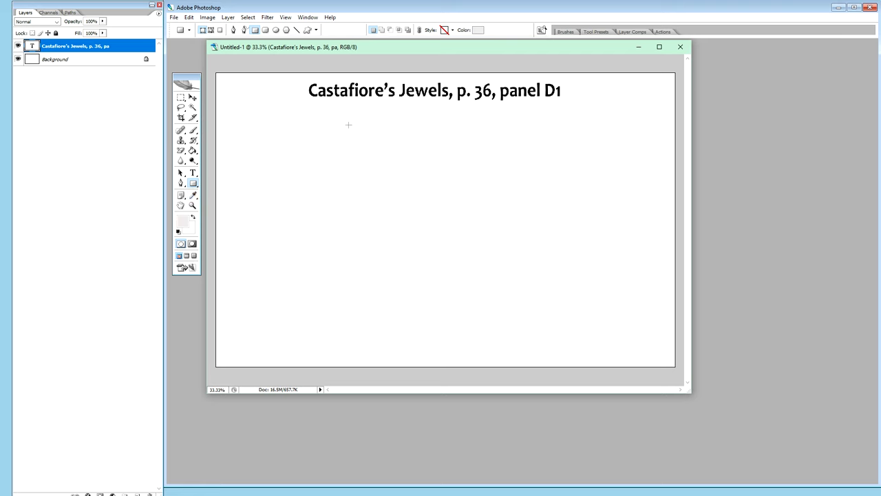
left_click_drag(341, 120, 479, 334)
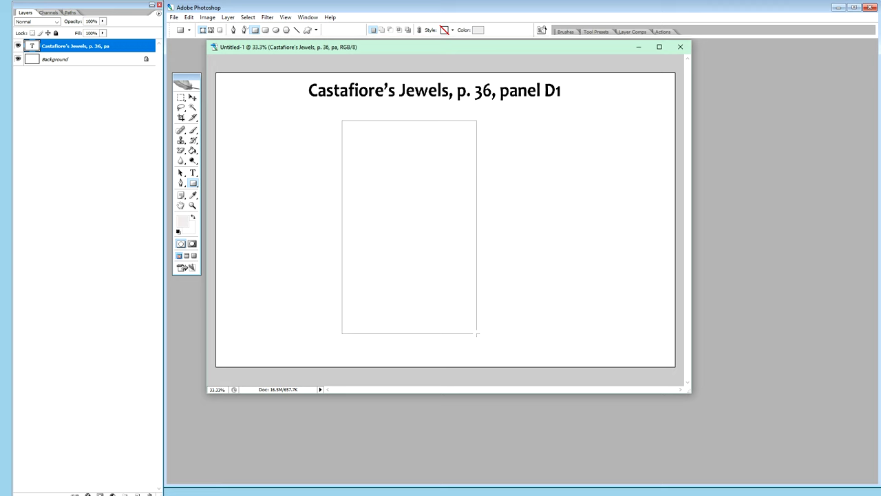
left_click_drag(477, 334, 477, 334)
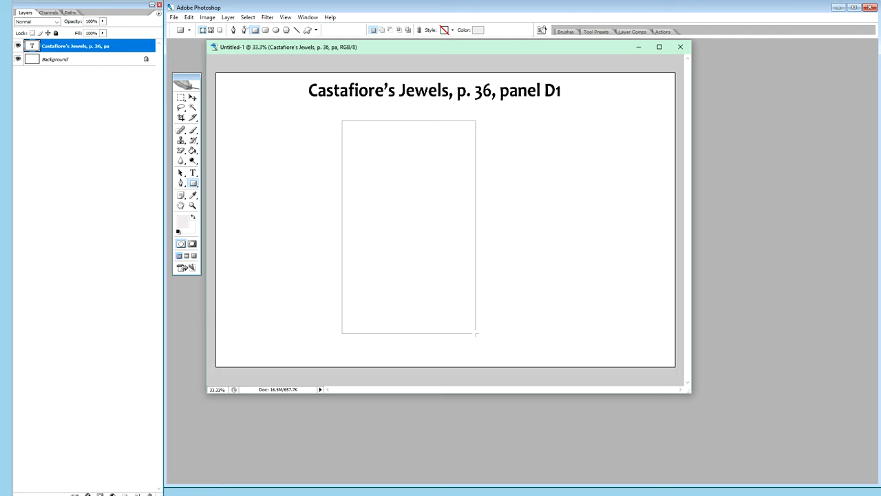
left_click_drag(476, 334, 474, 334)
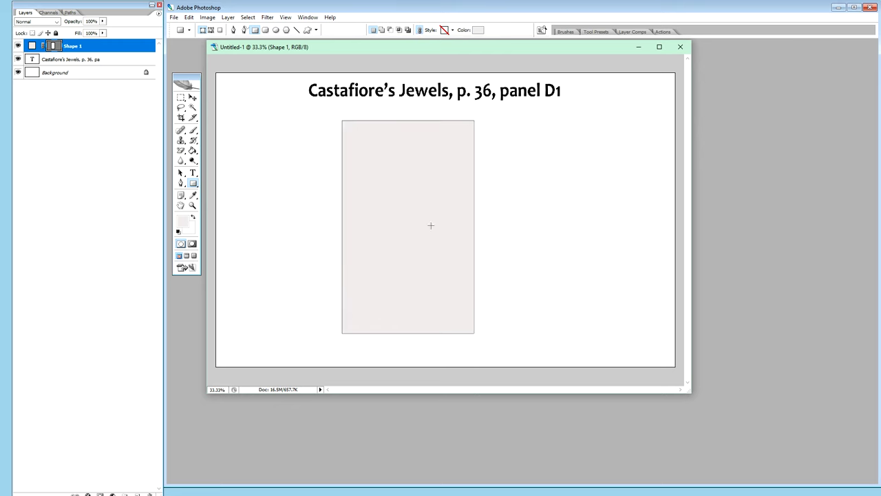
Set the foreground colour to near-white fffcfc
left_click(183, 220)
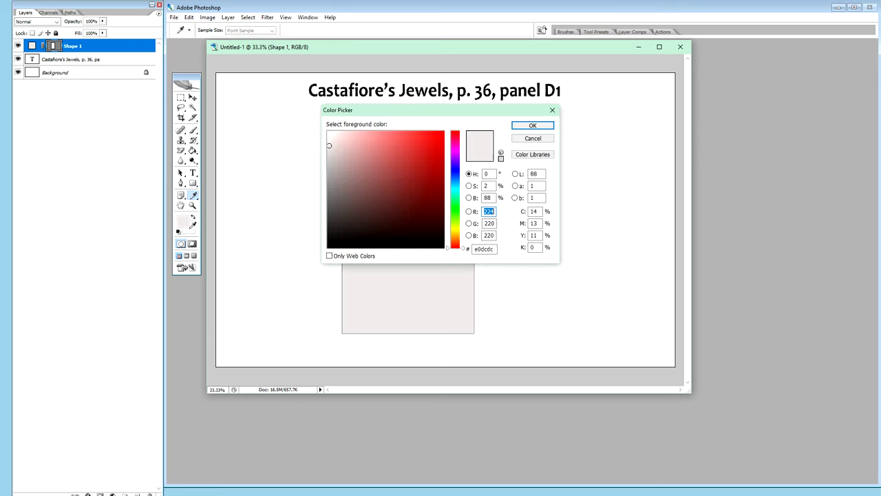
left_click(328, 131)
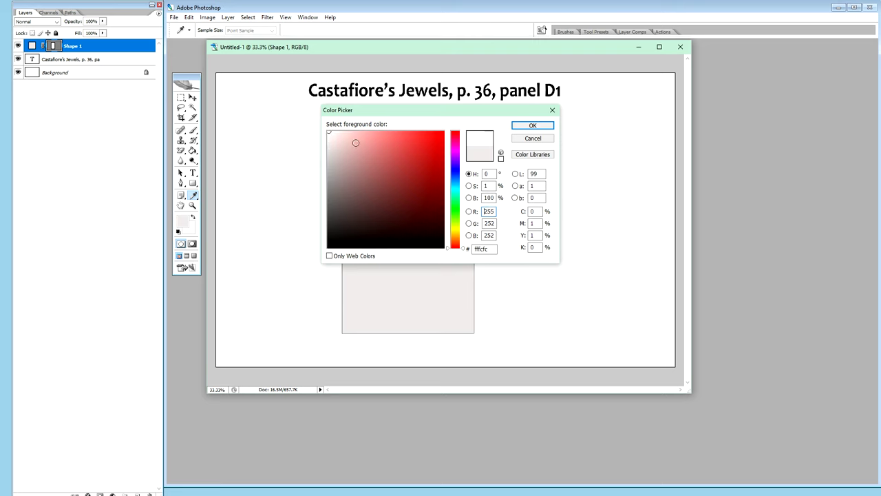
left_click(532, 125)
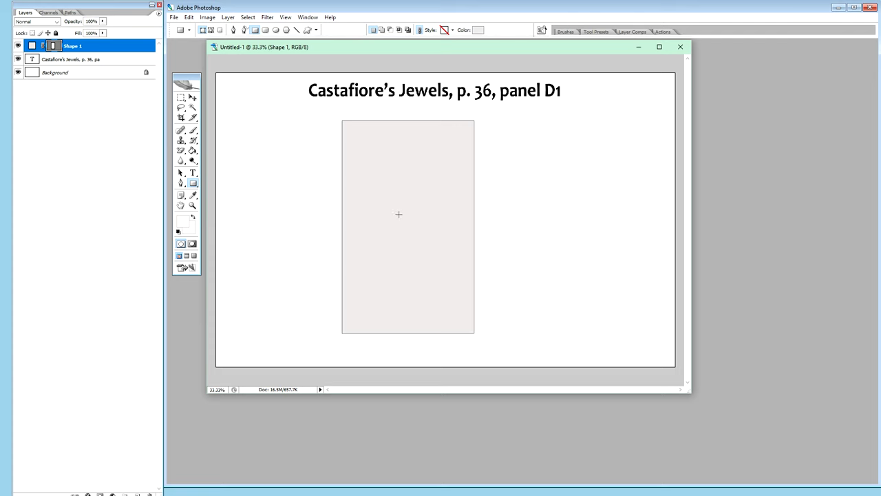
Draw a rectangular marquee selection exactly around the tall Shape 1 panel
key("g")
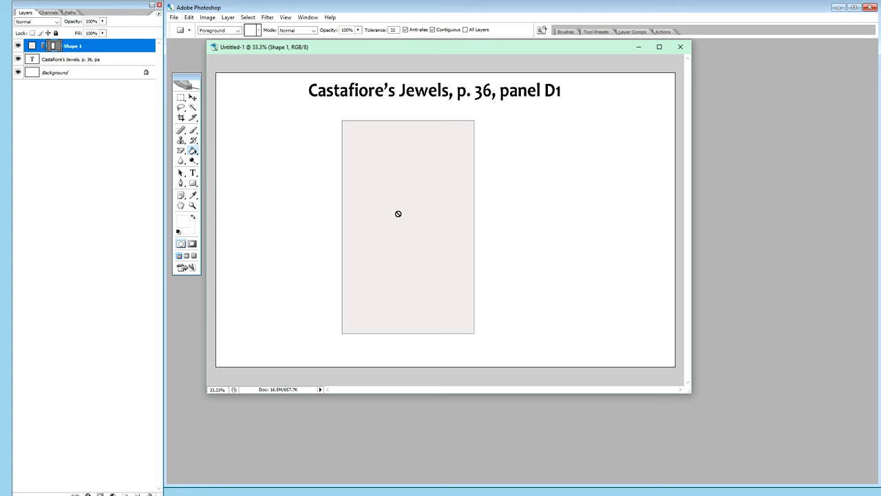
left_click(181, 98)
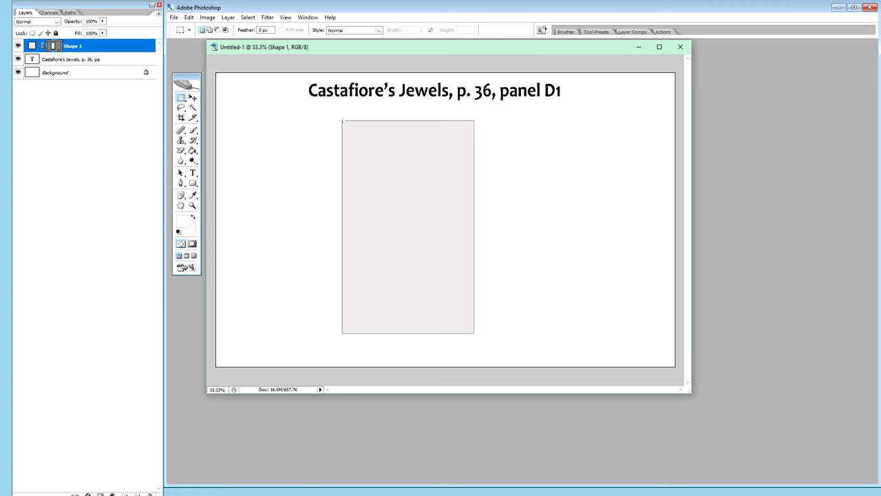
left_click_drag(355, 147, 474, 333)
key("alt")
key("g")
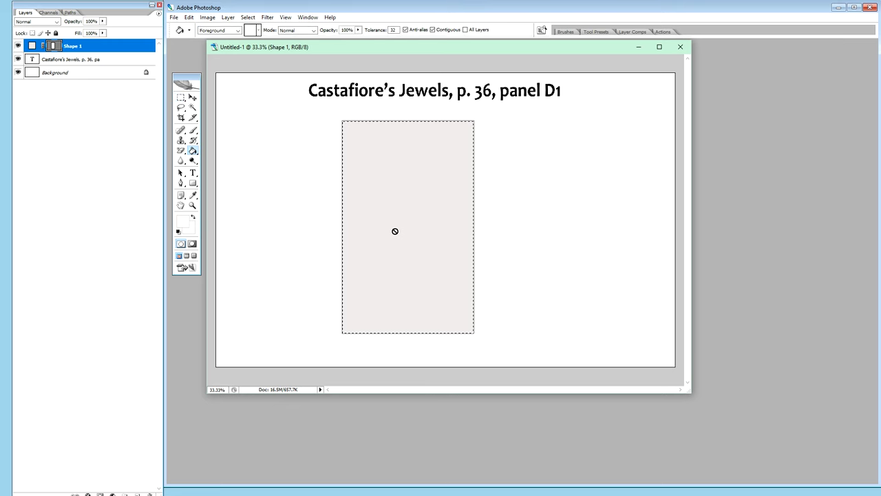
left_click(100, 60)
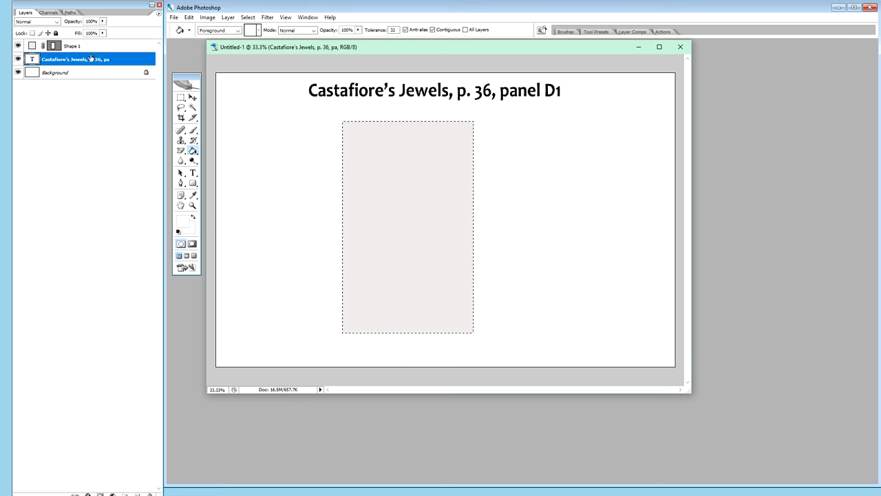
Change Shape 1's fill to near-white fcfbfb, leaving only Shape 1 selected in Layers
left_click(34, 48)
double_click(32, 46)
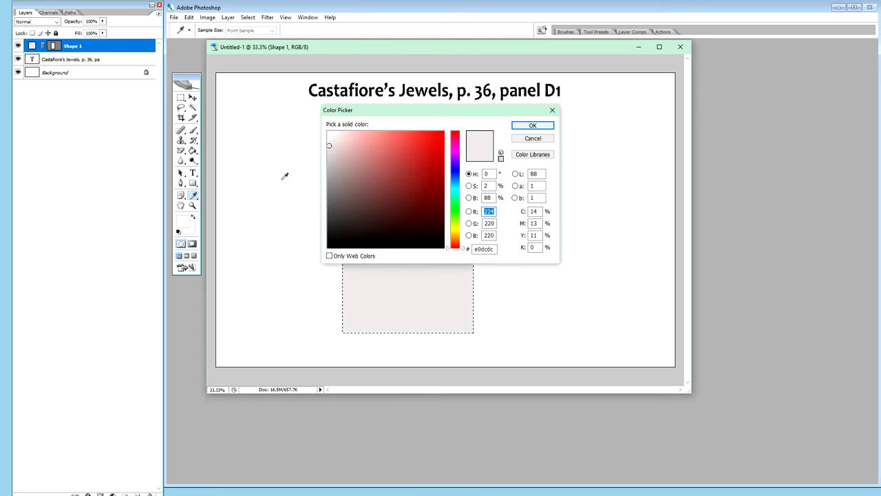
left_click(532, 125)
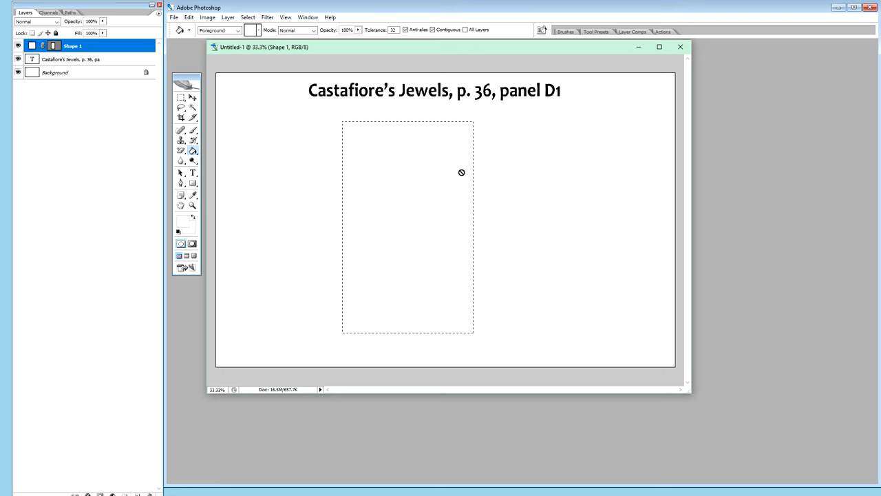
left_click(86, 61)
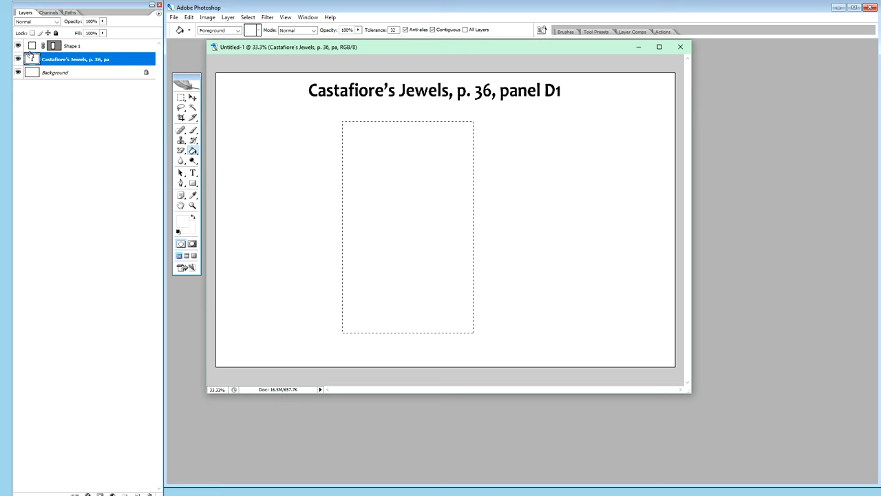
left_click(80, 73)
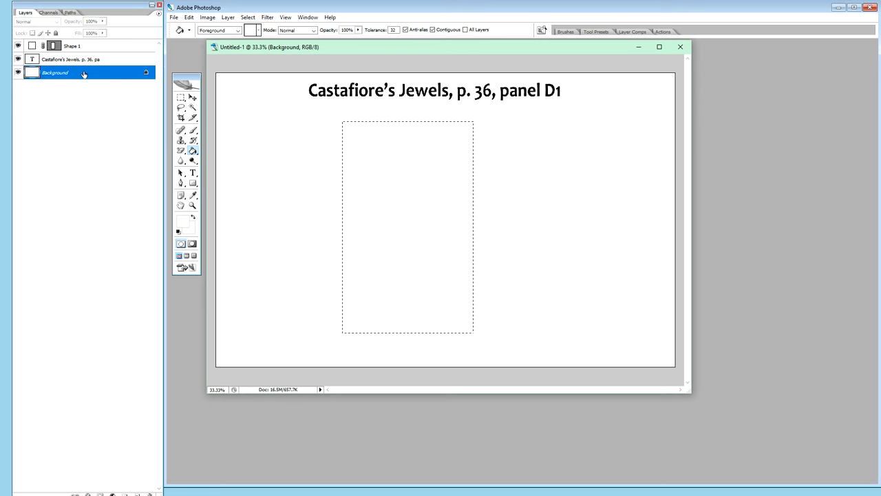
left_click(98, 45, "ctrl")
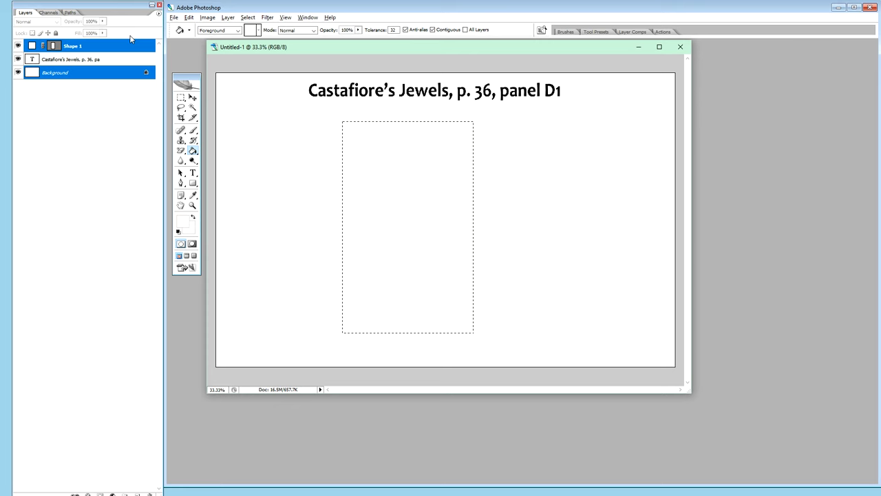
left_click(131, 40)
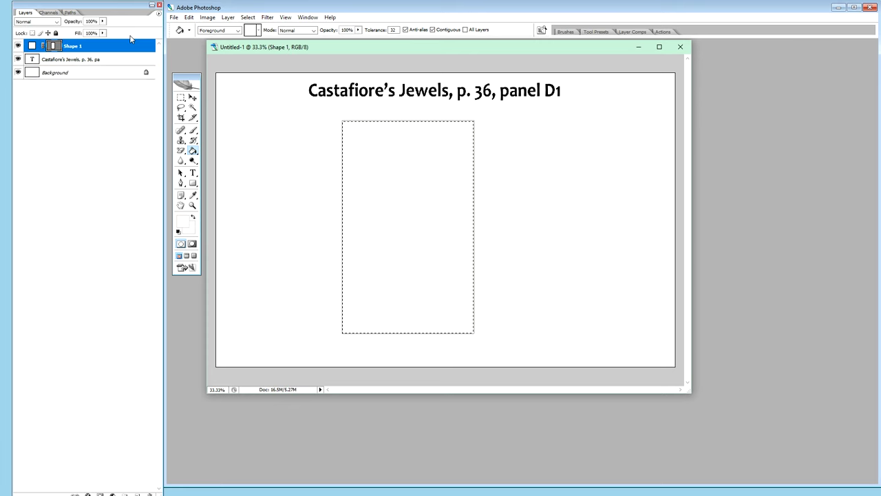
Convert the Background to Layer 0 and stamp a merged copy of it with Shape 1
double_click(69, 73)
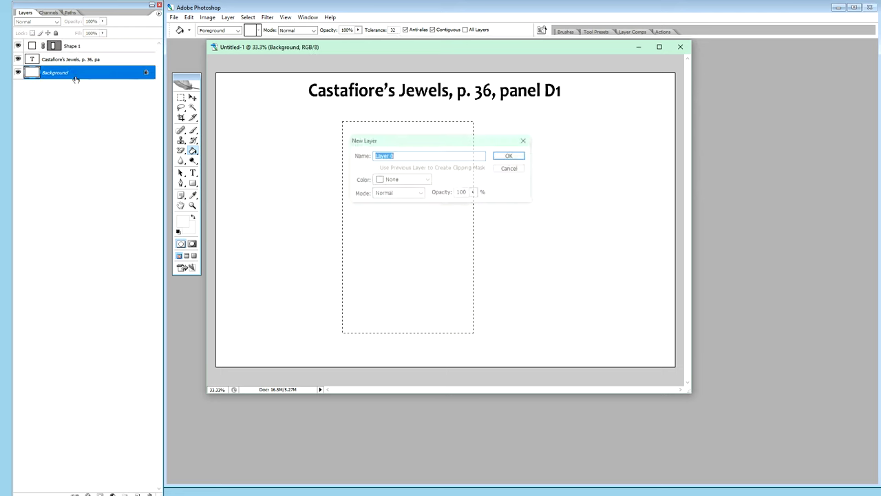
left_click(510, 156)
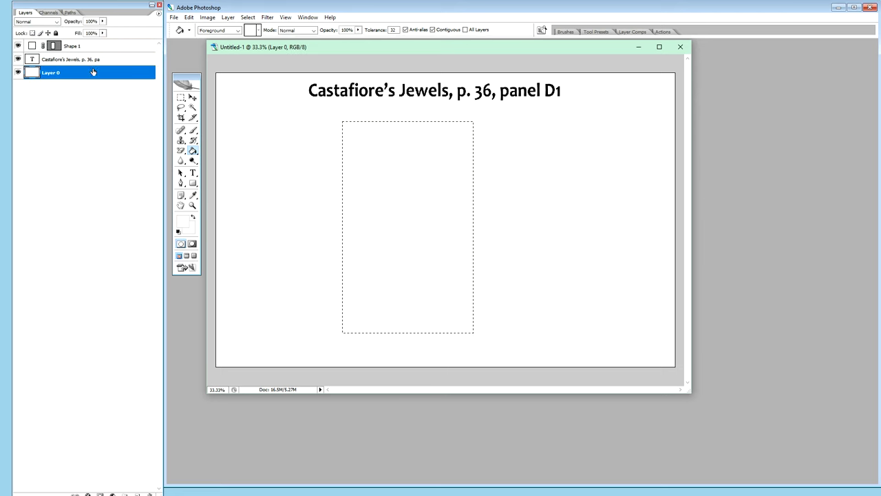
left_click(87, 43, "ctrl")
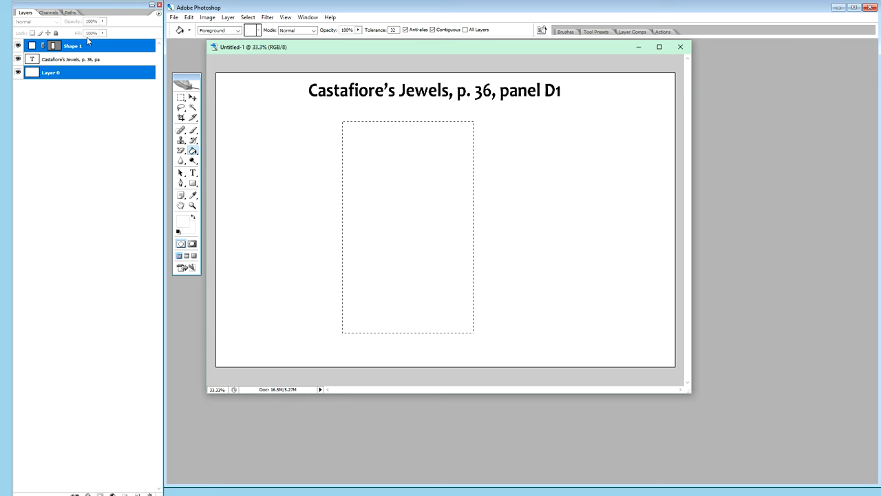
key("ctrl+alt+e")
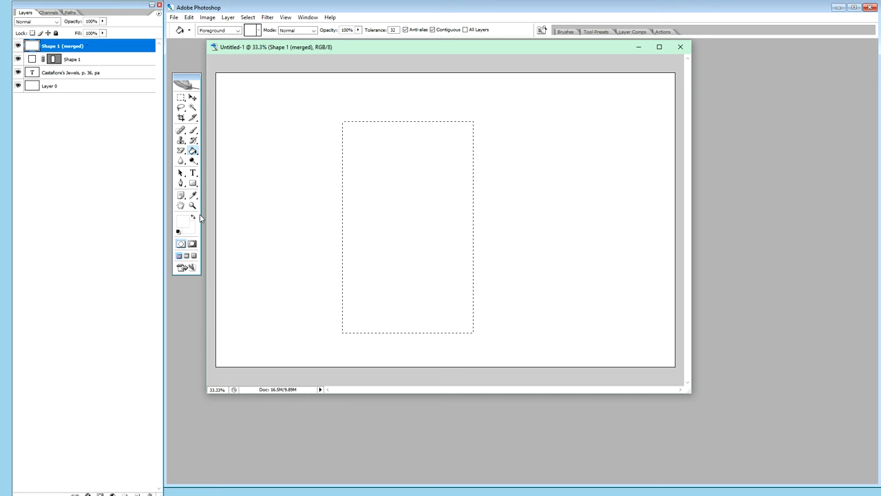
Leave only Shape 1 (merged) visible, clear the selection, zoom to 50% and select Shape 1
left_click_drag(18, 87, 18, 60)
key("ctrl+d")
key("ctrl+plus")
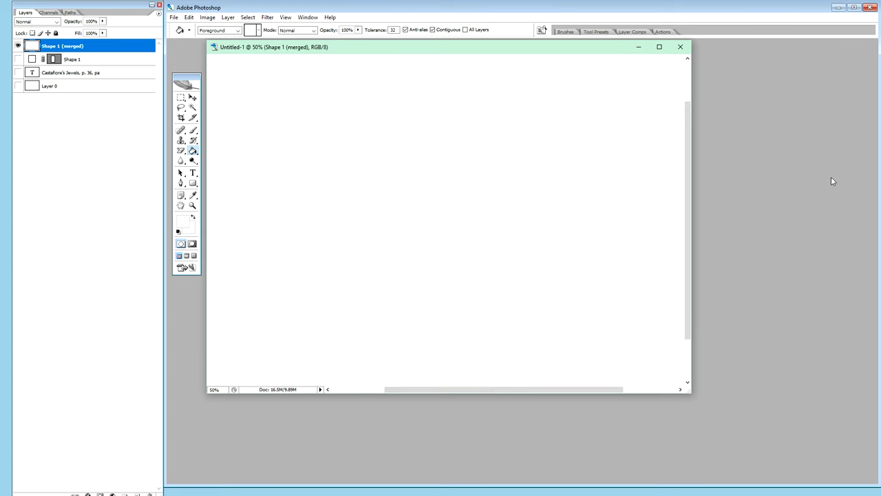
left_click_drag(691, 199, 692, 170)
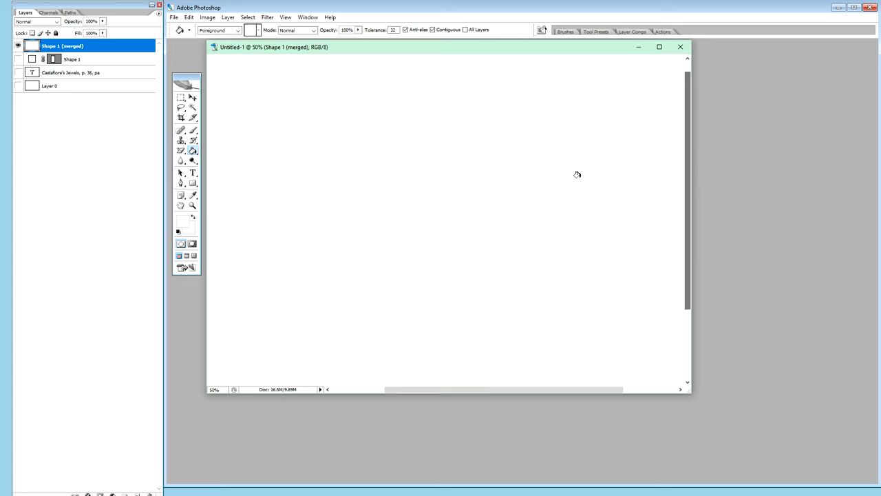
left_click(34, 62)
Give Shape 1 a 3 px outside stroke in near-black 020202 instead of red
double_click(111, 62)
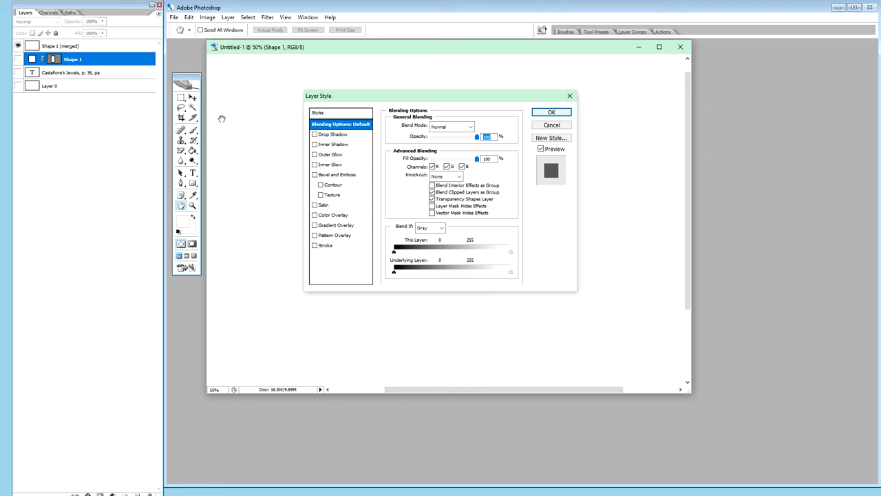
left_click(327, 246)
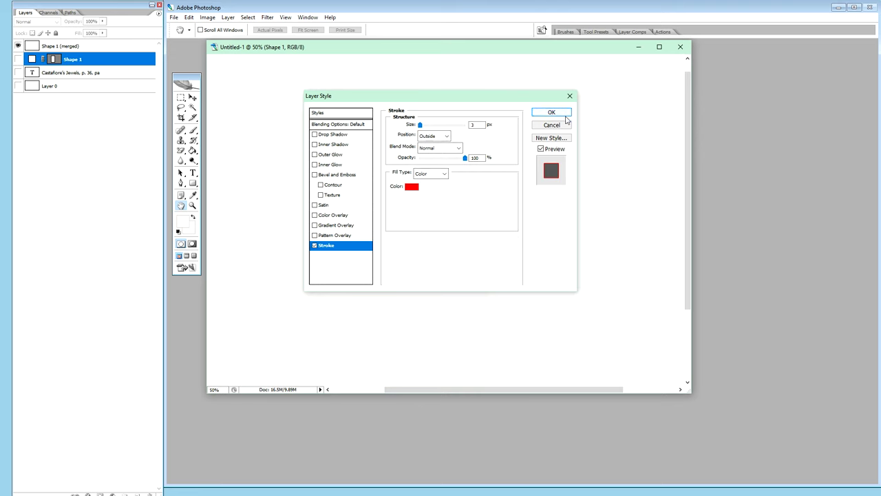
left_click(411, 188)
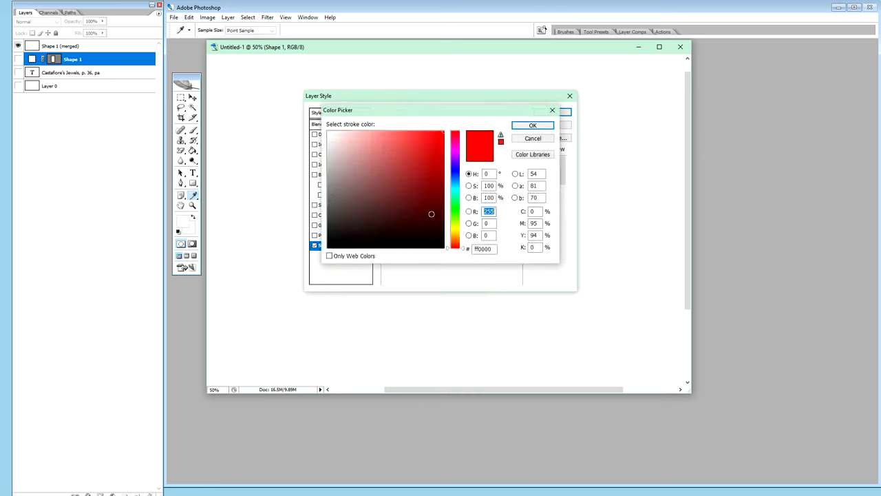
left_click(328, 247)
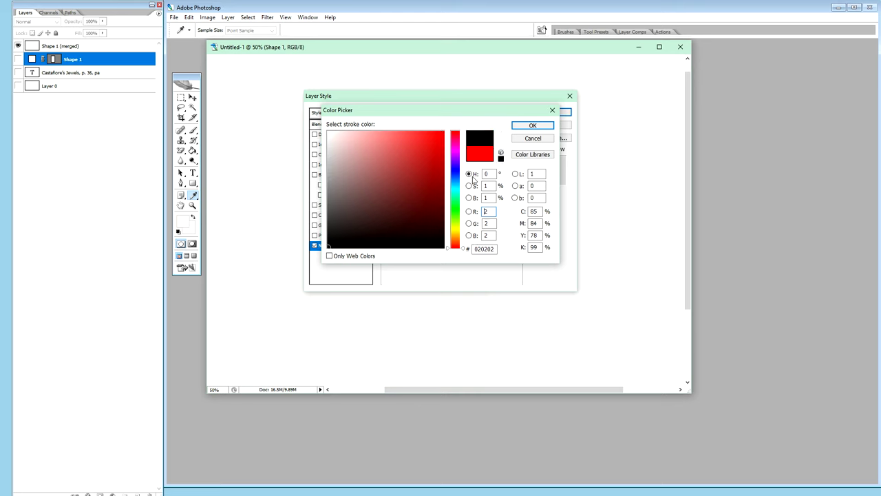
left_click(532, 126)
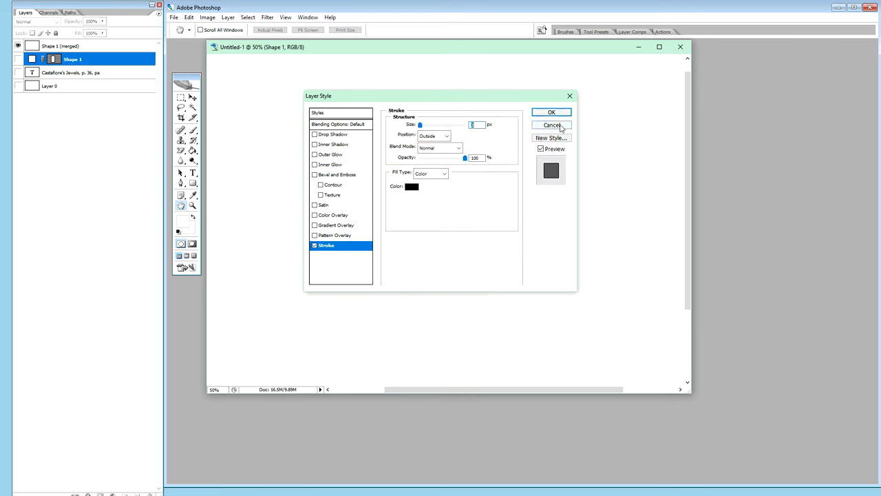
left_click(562, 112)
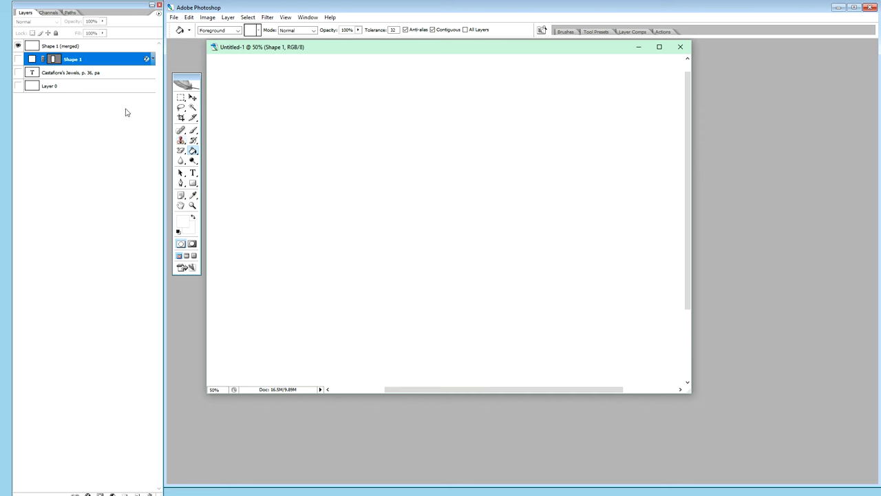
Show Shape 1 and Layer 0, hide Shape 1 (merged), and zoom to 33.3%
left_click(18, 60)
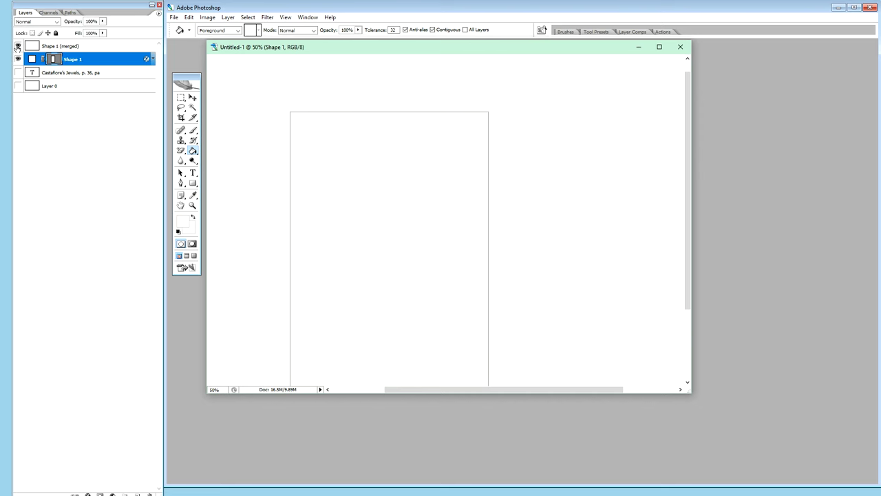
left_click(18, 45)
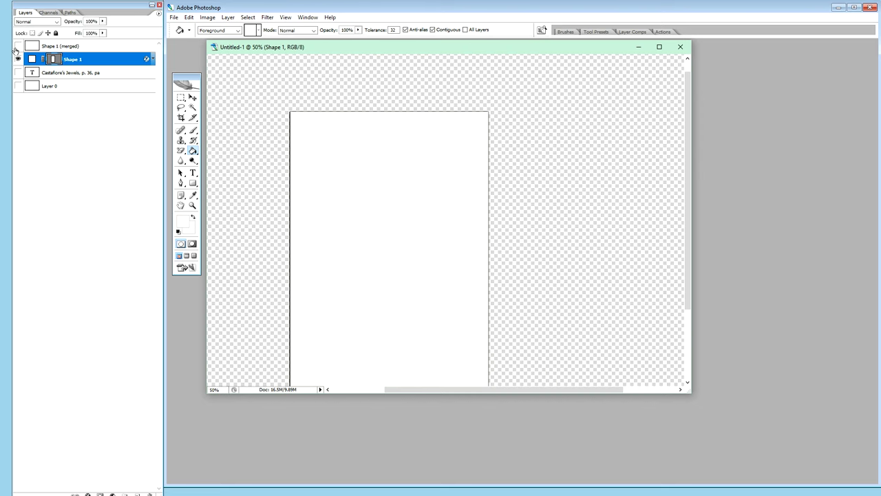
left_click(17, 85)
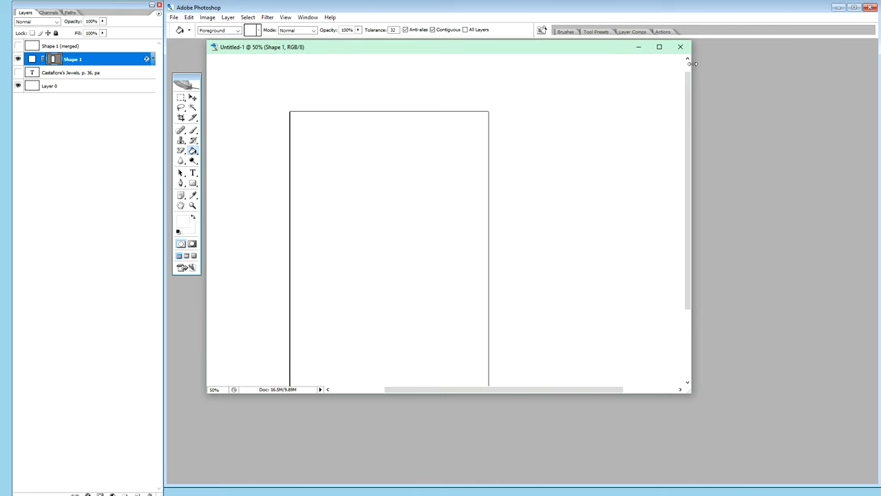
left_click_drag(689, 70, 687, 62)
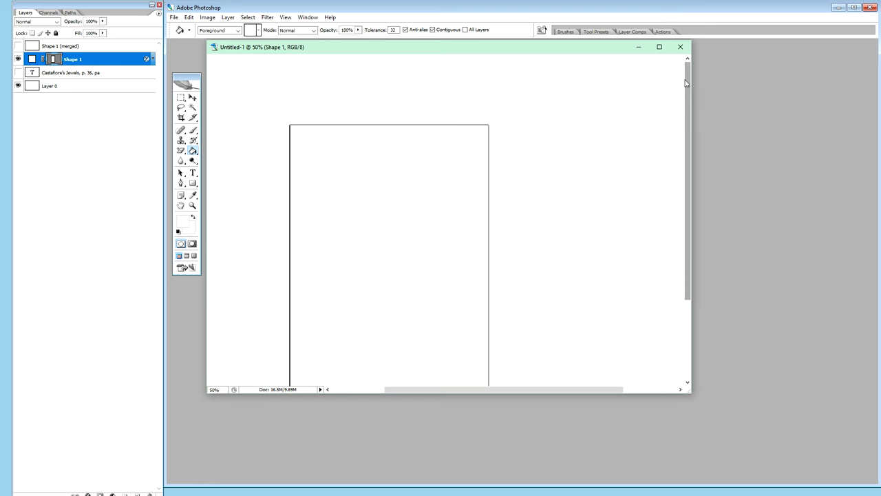
key("ctrl+minus")
key("ctrl+minus")
key("ctrl+minus")
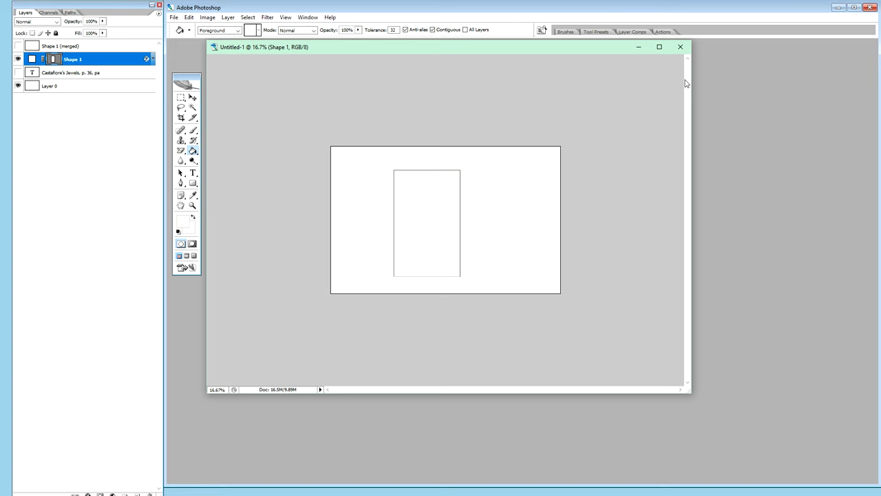
key("ctrl+plus")
key("ctrl+plus")
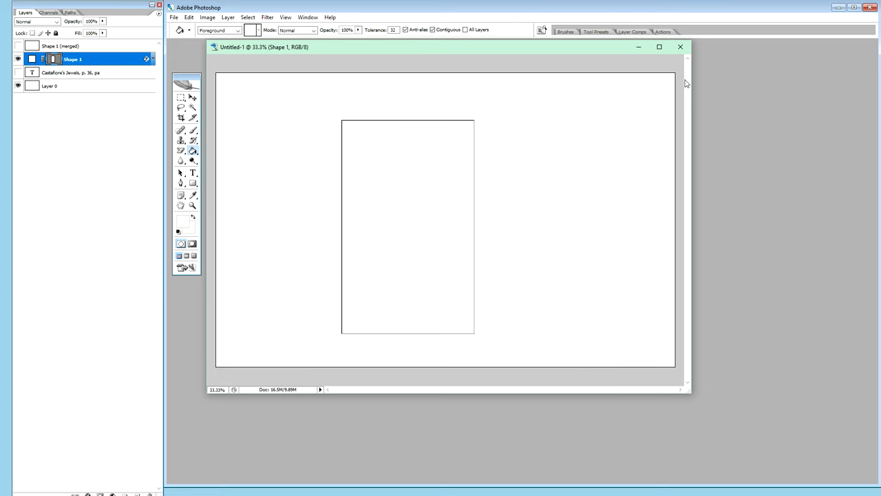
Delete the Shape 1 (merged), Shape 1 and title text layers
left_click(88, 46)
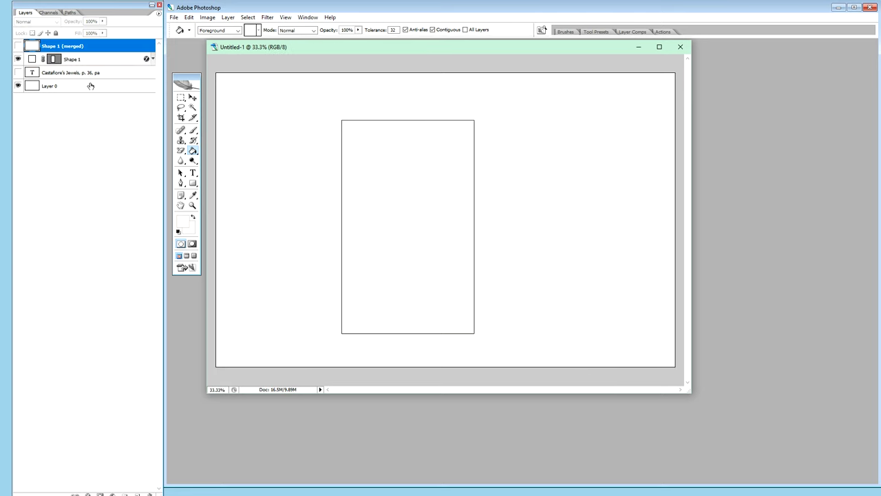
left_click(91, 74, "shift")
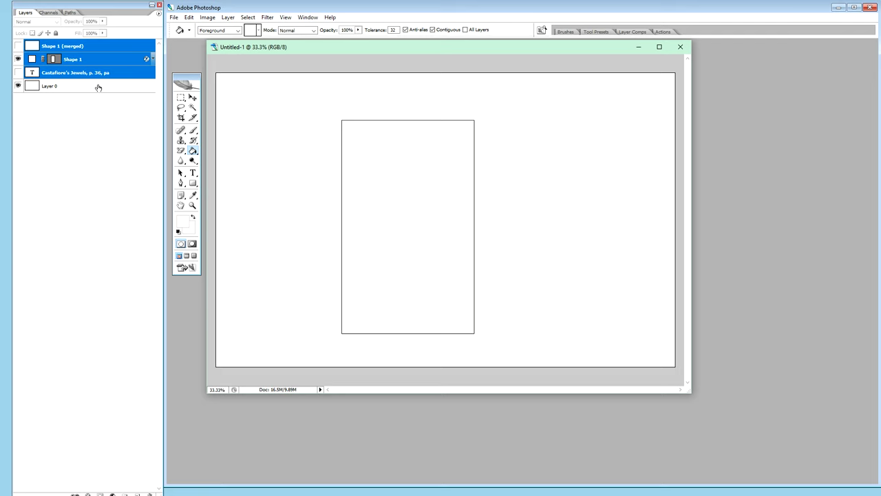
key("Delete")
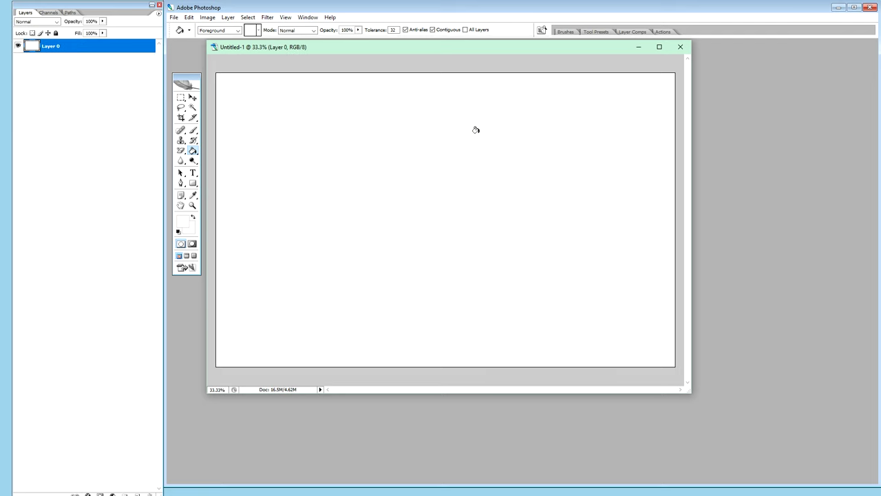
Clear all of Layer 0's contents to transparency
key("b")
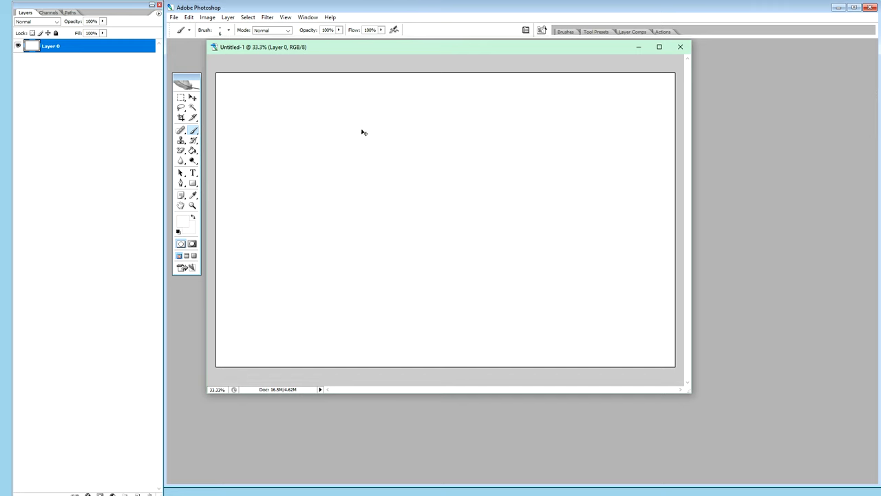
key("ctrl+a")
key("Delete")
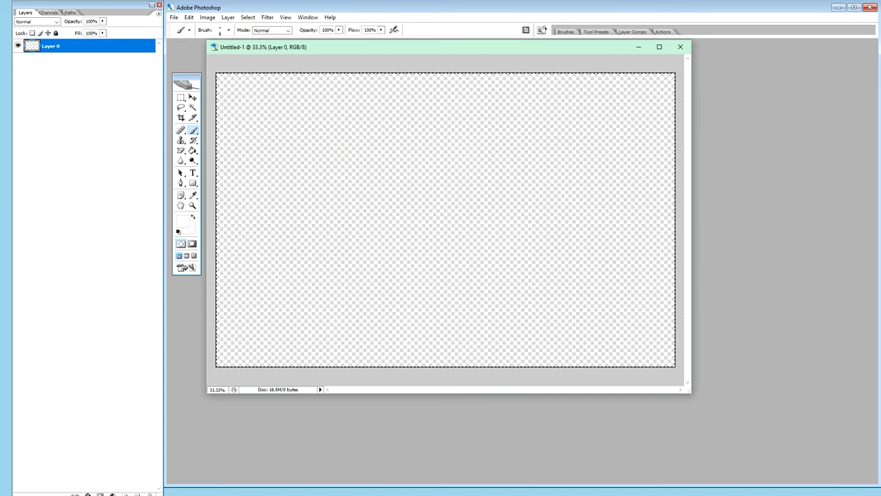
Set the foreground colour to ffffff and fill Layer 0 white with the Paint Bucket
left_click(192, 195)
left_click(184, 220)
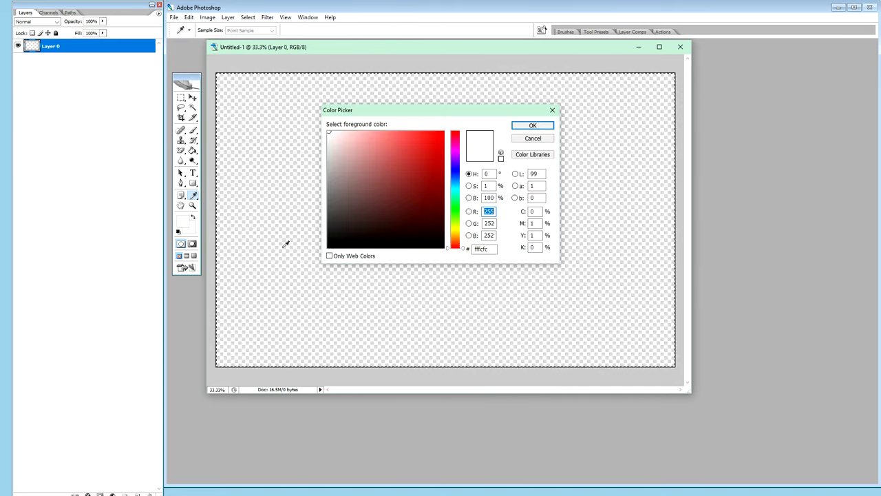
left_click(485, 248)
type("f")
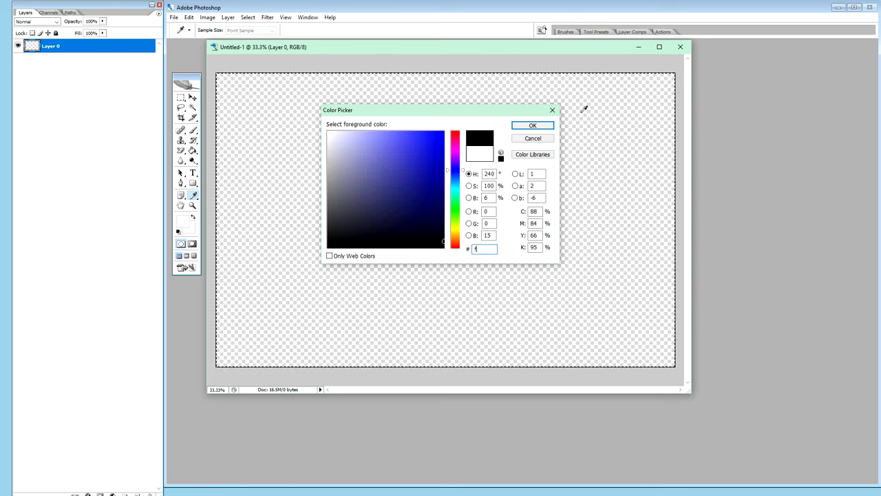
type("fffff")
left_click(534, 126)
key("b")
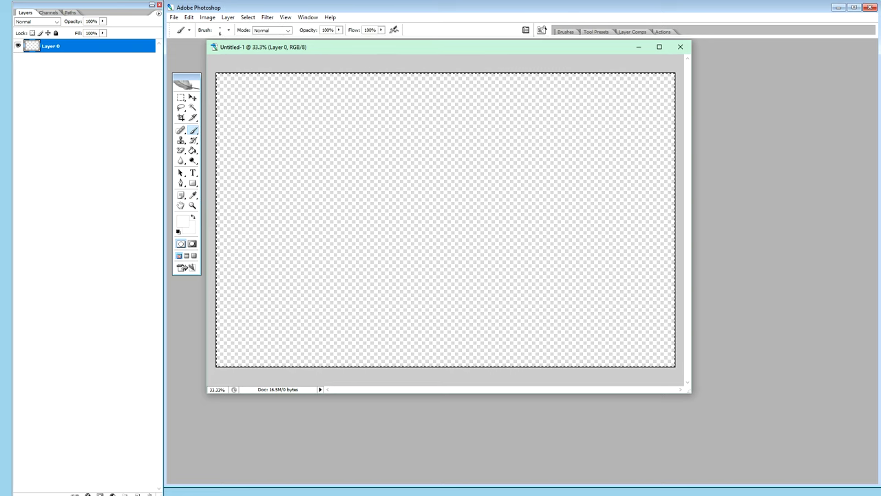
key("g")
left_click(338, 227)
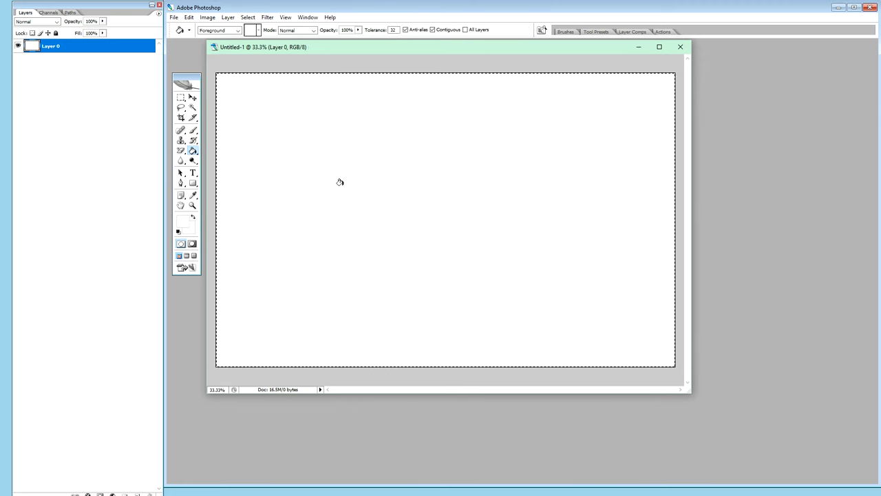
key("b")
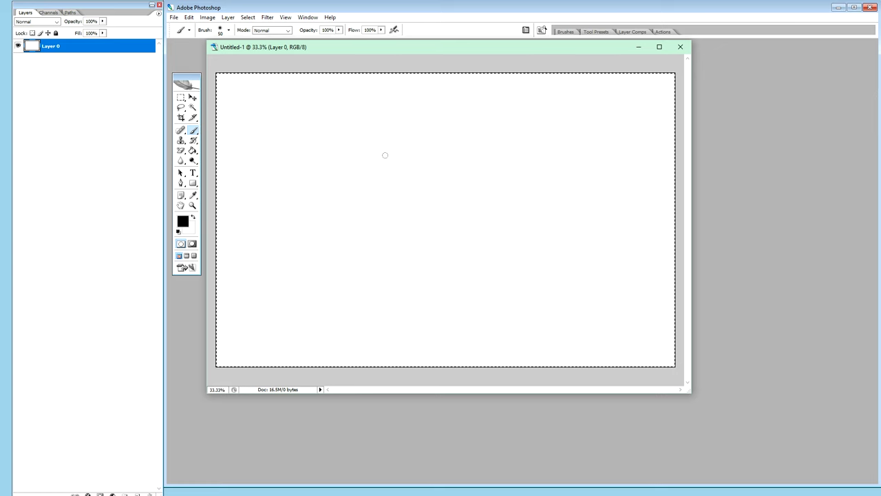
Paint a tall black rectangle outline with a size-40 brush, redoing the crooked left edge
key("bracketright")
key("bracketright")
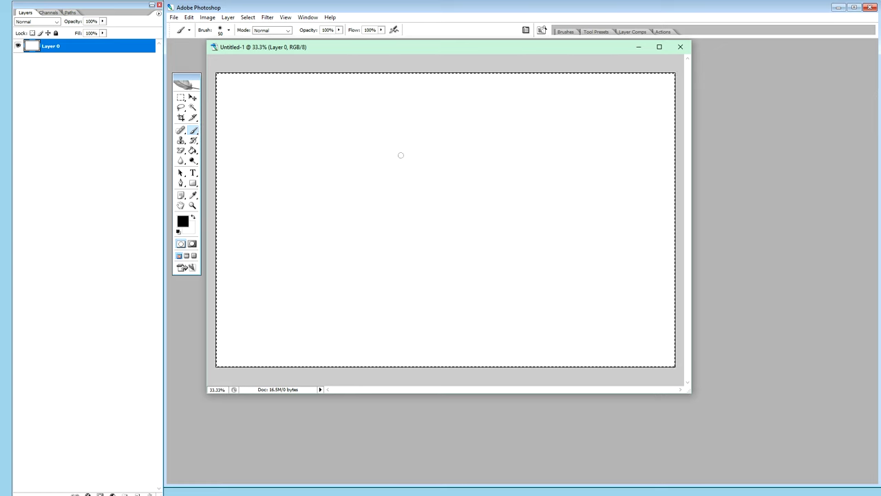
key("bracketleft")
left_click_drag(382, 138, 487, 138)
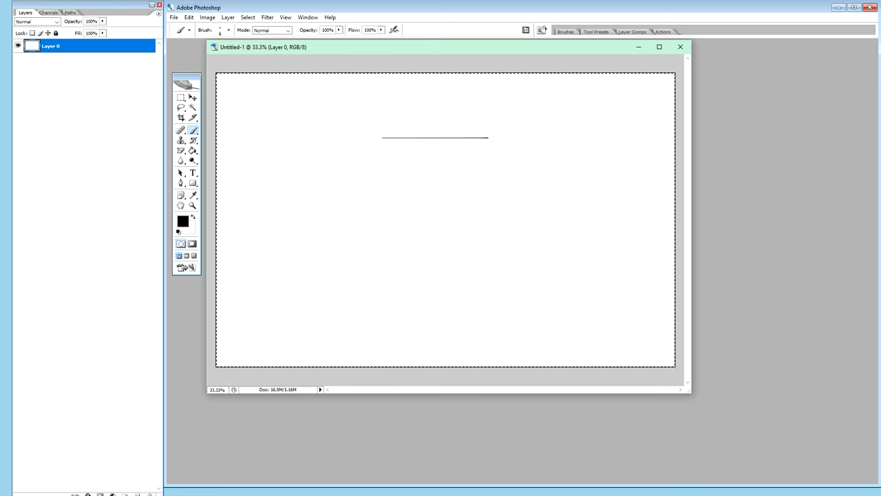
mouse_move(488, 138)
left_mouse_down()
mouse_move(487, 290)
mouse_move(393, 288)
left_mouse_up()
mouse_move(380, 289)
left_mouse_down()
mouse_move(385, 138)
mouse_move(387, 219)
left_mouse_up()
key("ctrl+alt+z")
key("ctrl+alt+z")
left_click_drag(385, 138, 385, 268)
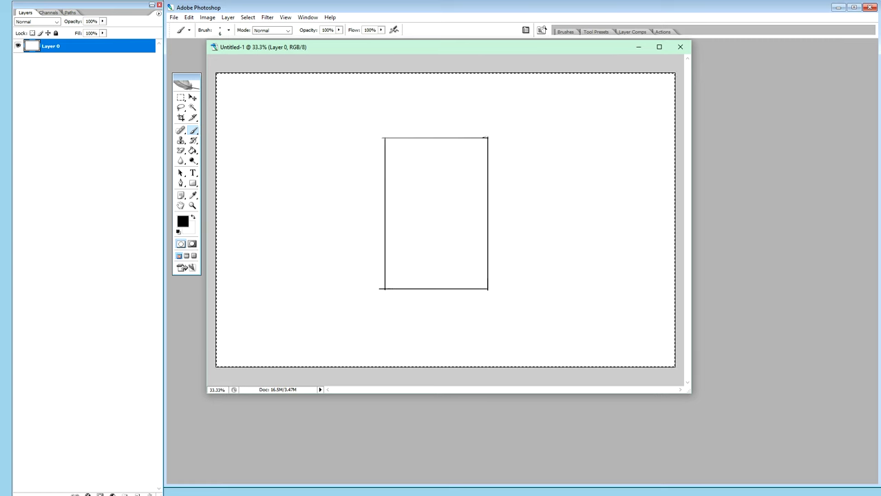
key("m")
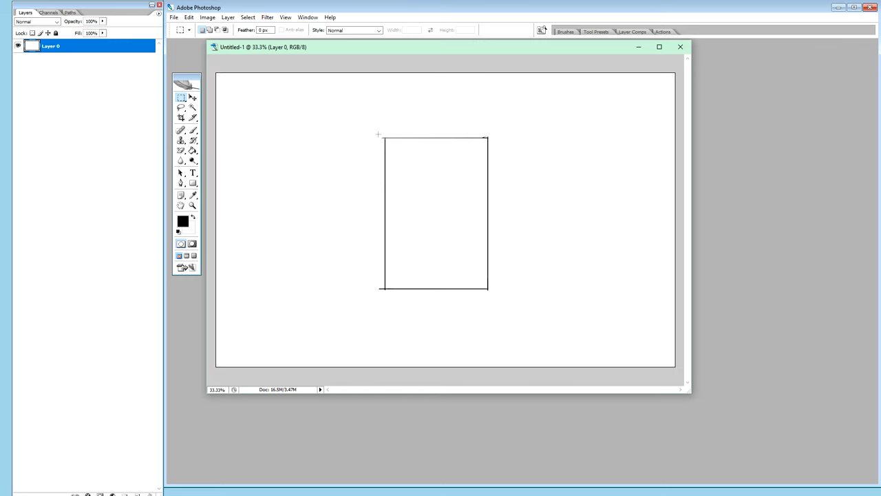
Copy the rectangle's left-edge strip to Layer 1 and nudge it slightly right
left_click_drag(374, 132, 389, 306)
key("ctrl+j")
key("v")
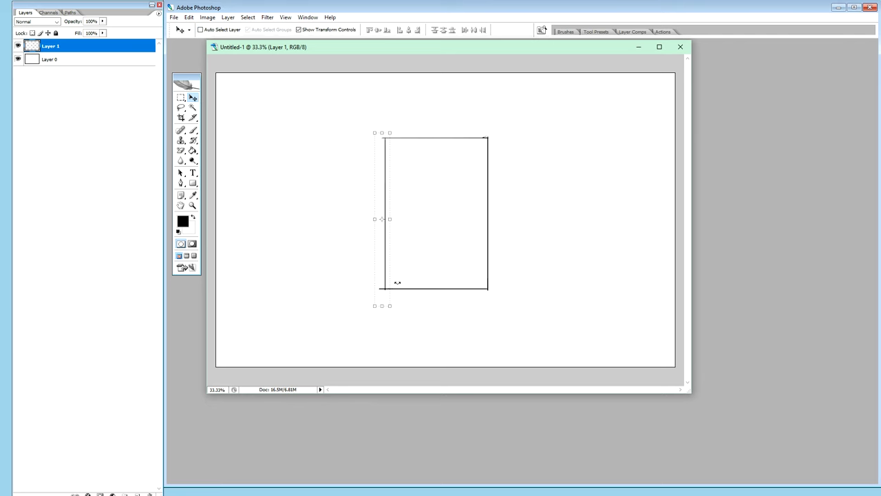
key("shift+Right")
key("shift+Right")
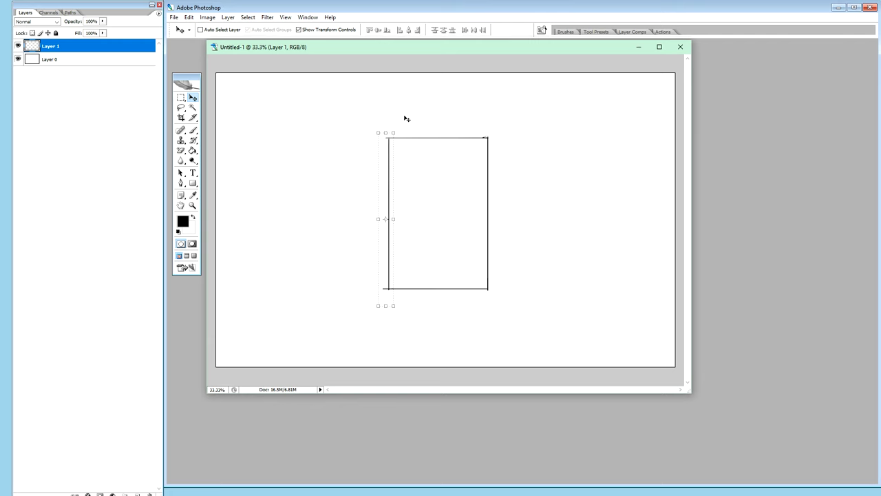
Stamp both layers into Layer 1 (merged) and hide Layer 0 and Layer 1
left_click(107, 59, "shift")
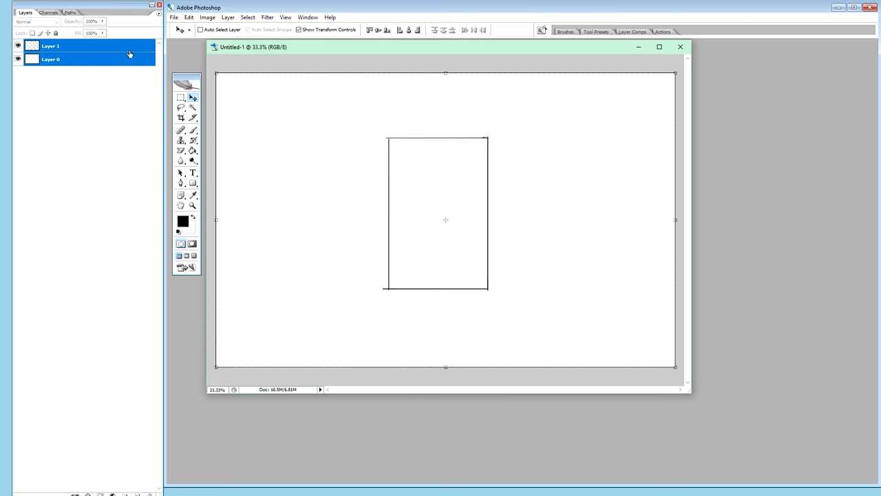
key("ctrl+alt+e")
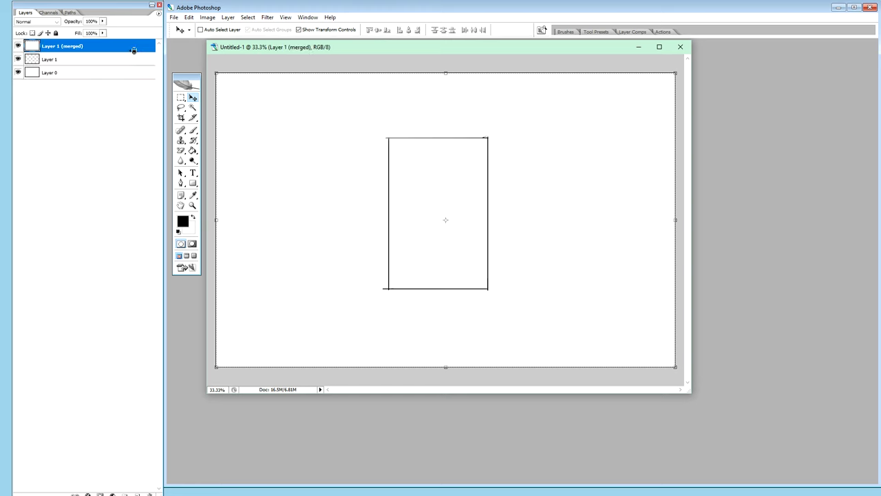
left_click(18, 72)
left_click(18, 60)
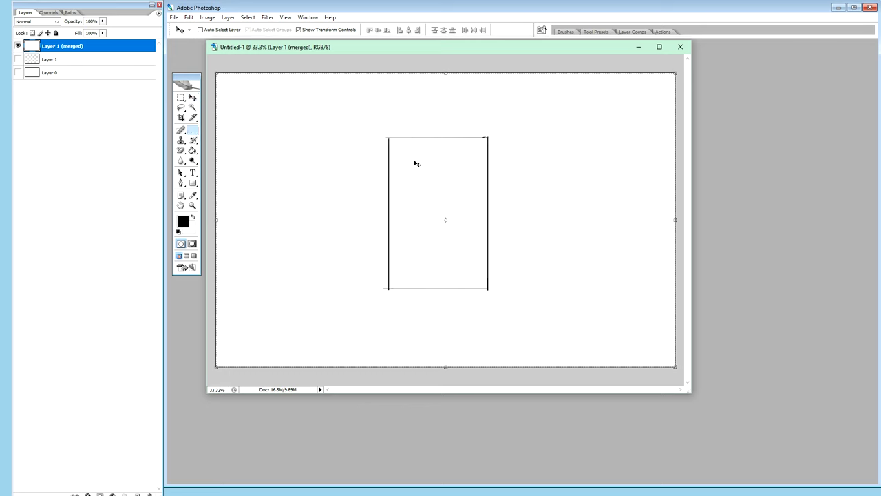
Set up a white size-7 Pencil at 100% zoom on the rectangle
key("b")
key("ctrl+plus")
key("ctrl+plus")
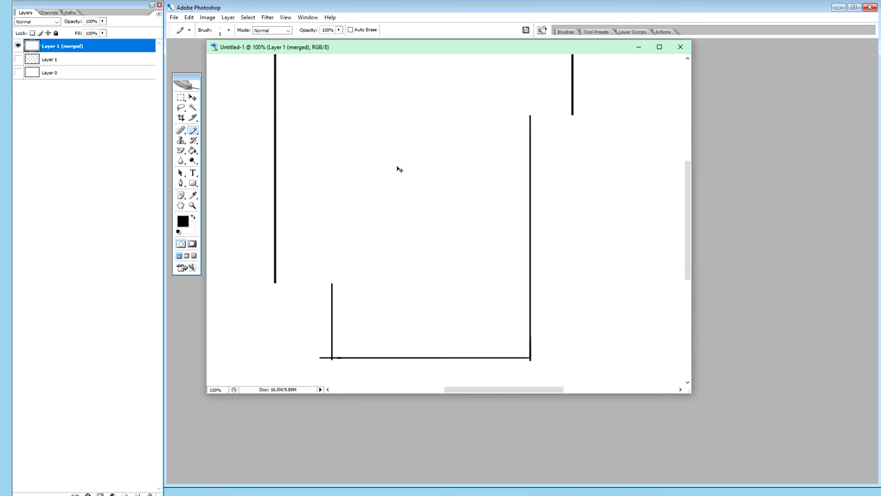
key("h")
mouse_move(348, 112)
left_mouse_down()
mouse_move(400, 256)
mouse_move(453, 269)
left_mouse_up()
key("b")
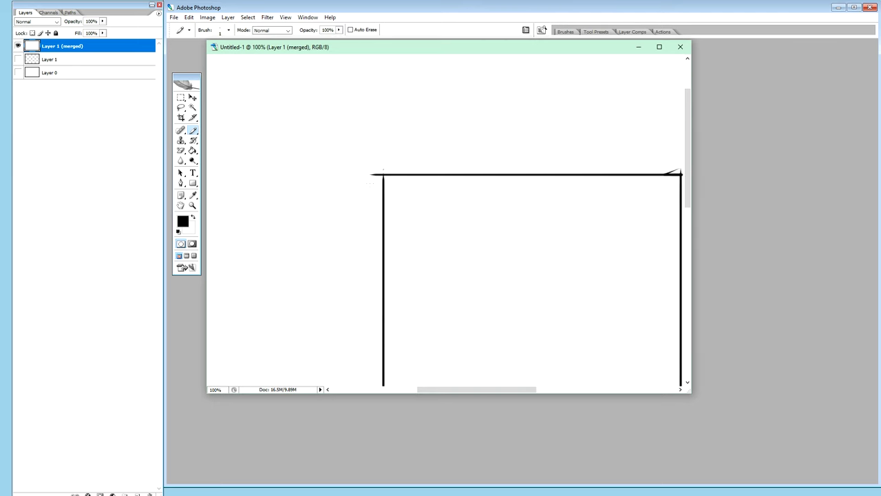
key("x")
key("bracketright")
Paint out the bottom line's stub past the lower-left corner, then zoom to 66.7%
key("h")
scroll(413, 206, "down", 5)
left_click_drag(396, 178, 388, 121)
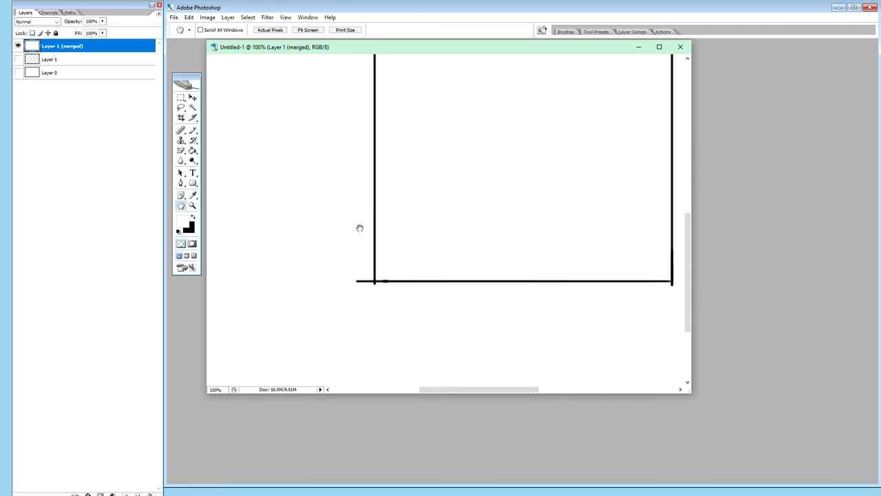
key("b")
left_click_drag(357, 278, 372, 277)
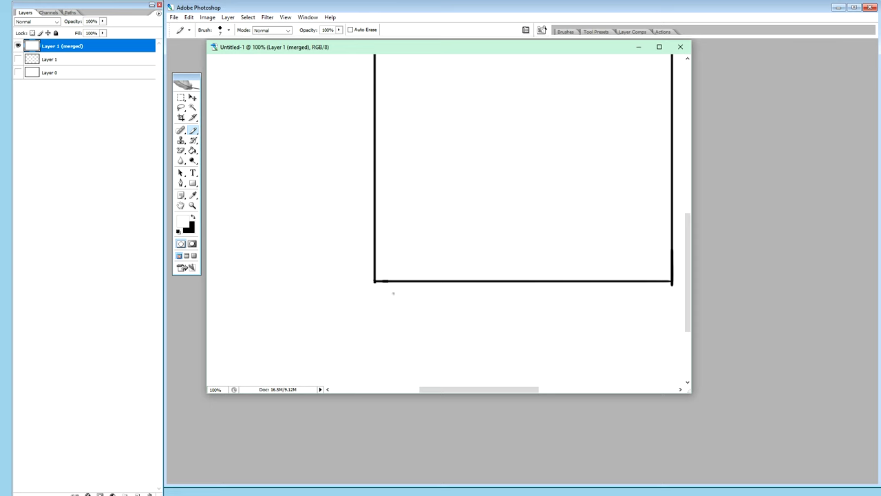
key("ctrl+minus")
key("ctrl+minus")
key("ctrl+minus")
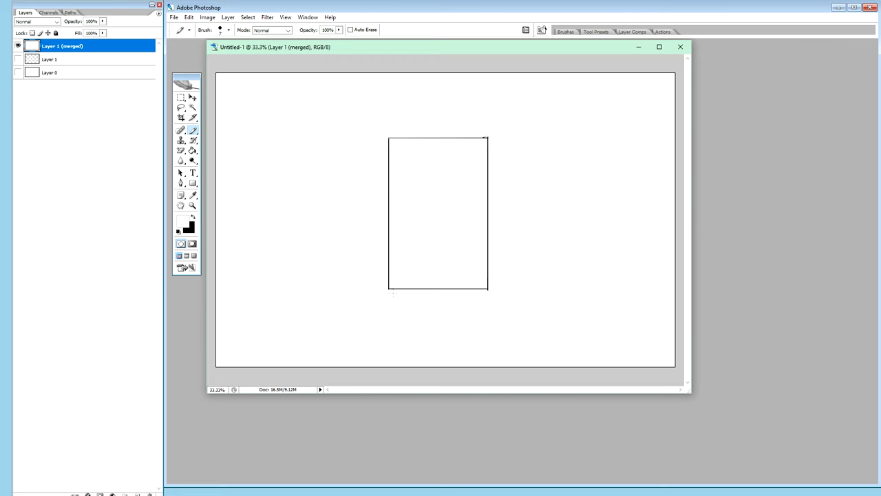
key("ctrl+plus")
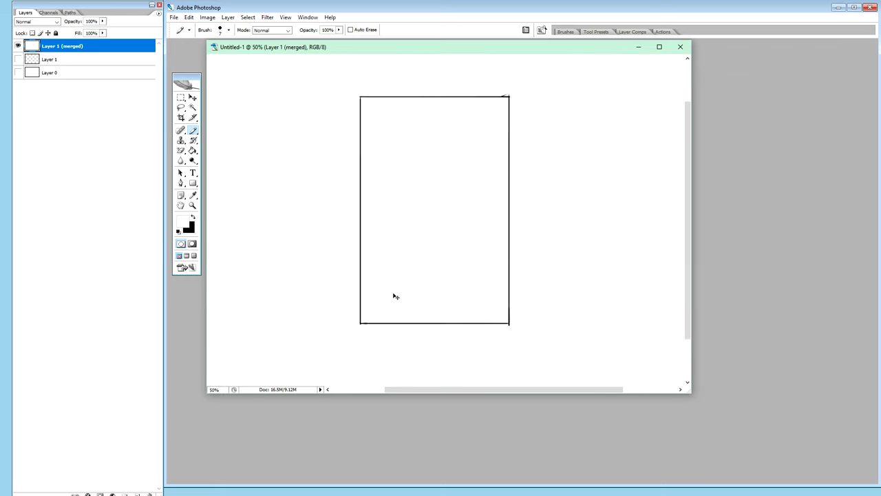
key("ctrl+plus")
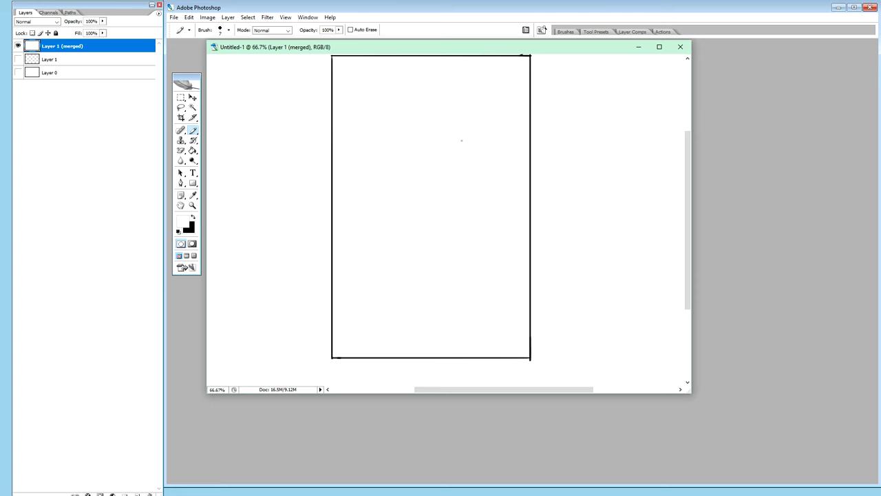
Switch from the Pencil to the soft Brush with black as the foreground colour
key("shift+b")
key("x")
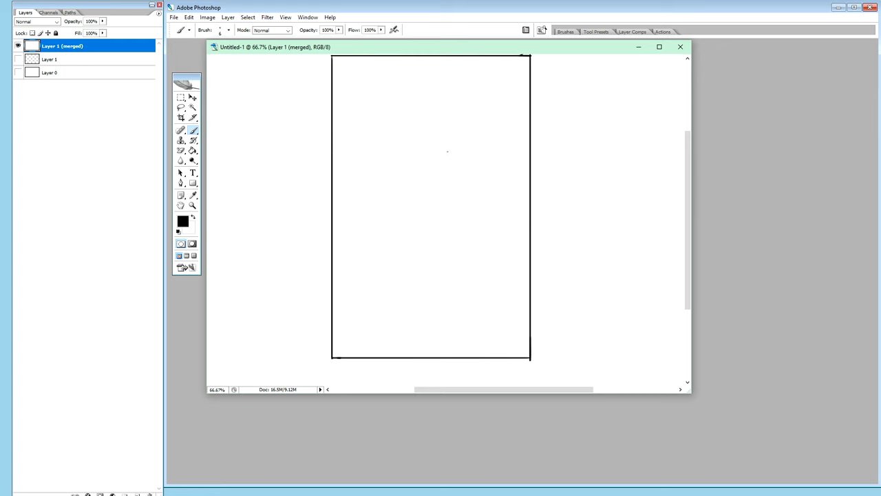
Sketch the figure's oval head, torso outline and arm in black
mouse_move(470, 188)
left_mouse_down()
mouse_move(456, 204)
mouse_move(440, 157)
mouse_move(438, 180)
mouse_move(460, 200)
mouse_move(476, 183)
mouse_move(461, 197)
left_mouse_up()
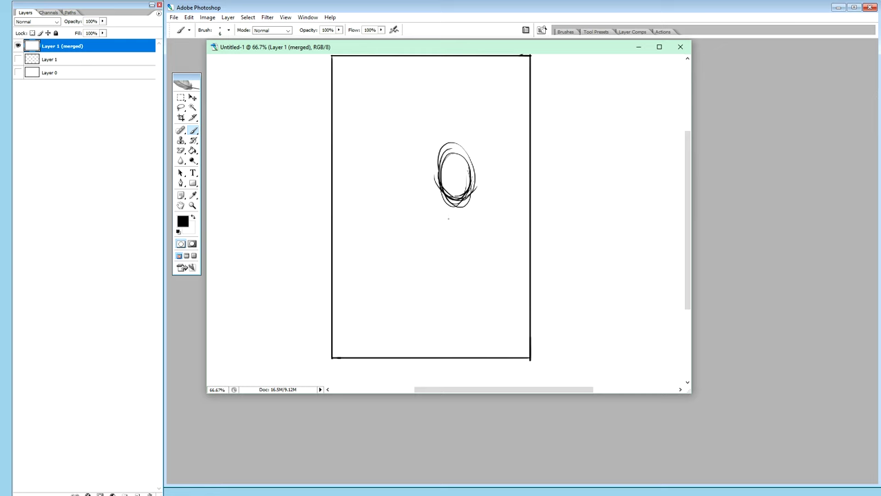
mouse_move(444, 205)
left_mouse_down()
mouse_move(440, 258)
mouse_move(463, 267)
mouse_move(484, 256)
left_mouse_up()
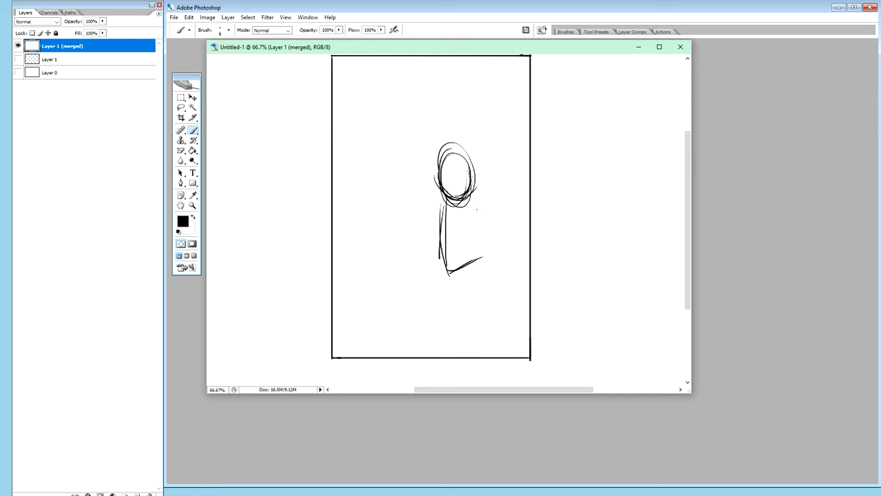
mouse_move(468, 199)
left_mouse_down()
mouse_move(483, 195)
mouse_move(492, 244)
mouse_move(488, 227)
mouse_move(482, 259)
left_mouse_up()
left_click_drag(493, 224, 480, 256)
left_click_drag(493, 228, 474, 263)
left_click_drag(471, 218, 480, 236)
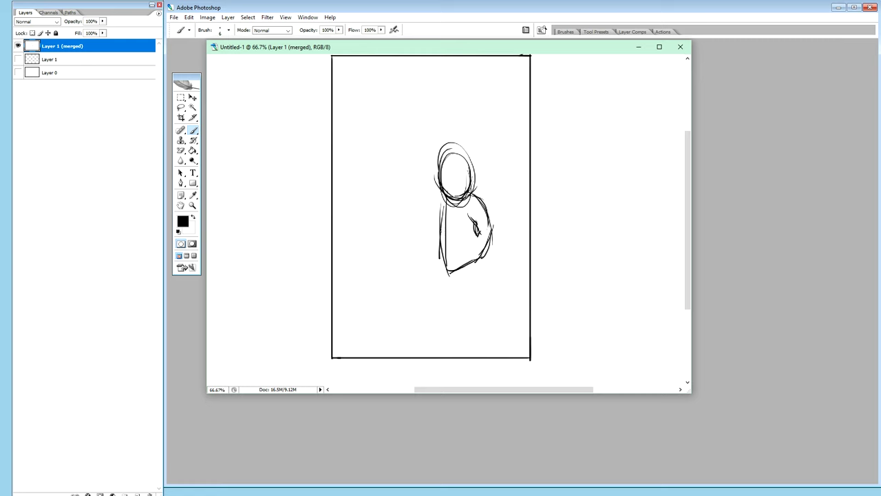
left_click_drag(440, 211, 447, 271)
left_click_drag(442, 228, 454, 266)
Draw the diagonal front leg ending in a foot at the panel's bottom
left_click_drag(451, 270, 427, 324)
mouse_move(444, 290)
left_mouse_down()
mouse_move(427, 327)
mouse_move(445, 334)
mouse_move(436, 356)
mouse_move(431, 350)
left_mouse_up()
left_click_drag(431, 334, 433, 352)
Widen the front foot and shape the front leg with more strokes
mouse_move(436, 336)
left_mouse_down()
mouse_move(434, 349)
mouse_move(413, 355)
left_mouse_up()
left_click_drag(420, 355, 443, 357)
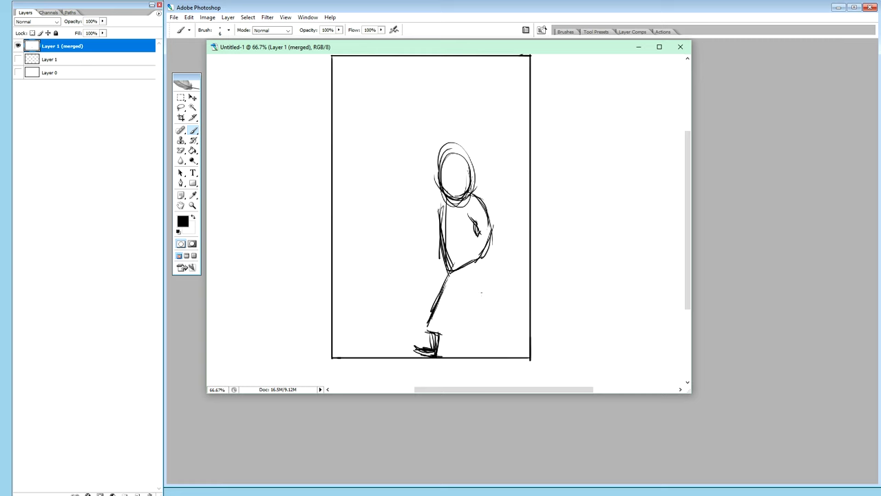
mouse_move(462, 295)
left_mouse_down()
mouse_move(445, 337)
mouse_move(452, 339)
left_mouse_up()
left_click_drag(468, 296, 465, 344)
left_click_drag(470, 279, 465, 305)
left_click_drag(469, 308, 475, 338)
left_click_drag(467, 285, 482, 339)
mouse_move(477, 340)
left_mouse_down()
mouse_move(497, 333)
mouse_move(490, 335)
left_mouse_up()
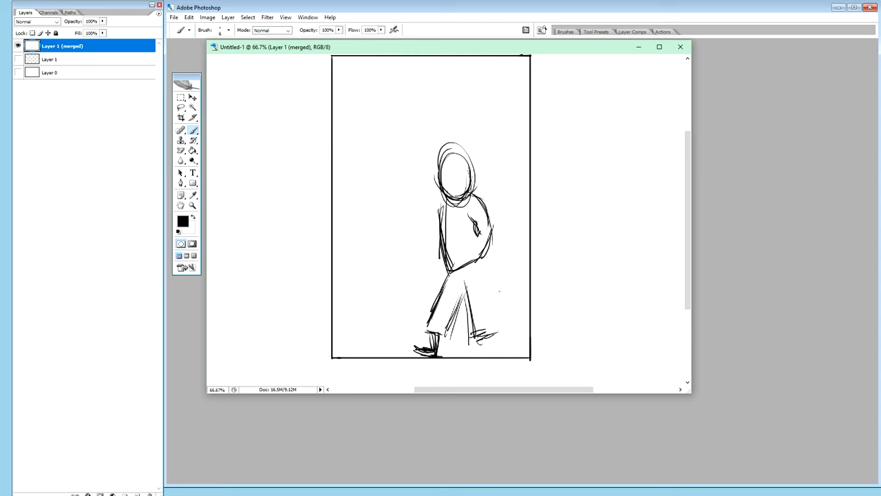
Draw the rear leg with its foot resting on the bottom edge
mouse_move(485, 264)
left_mouse_down()
mouse_move(487, 320)
mouse_move(497, 329)
left_mouse_up()
mouse_move(491, 323)
left_mouse_down()
mouse_move(482, 353)
mouse_move(479, 341)
mouse_move(491, 359)
left_mouse_up()
left_click_drag(486, 355, 490, 359)
left_click_drag(488, 354, 493, 358)
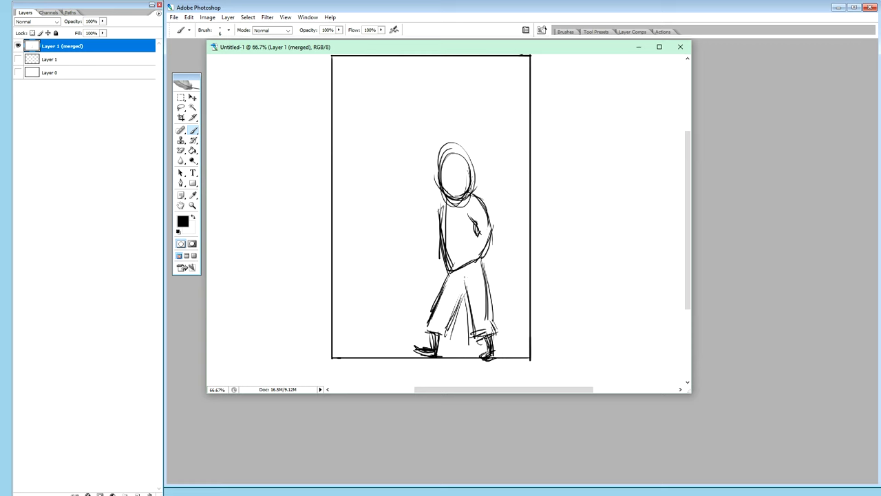
Add a waistline, a darkened hand and strokes around the head
left_click_drag(453, 268, 478, 270)
left_click_drag(478, 235, 483, 255)
left_click_drag(474, 227, 484, 259)
left_click_drag(484, 260, 486, 280)
left_click_drag(490, 230, 482, 251)
mouse_move(442, 160)
left_mouse_down()
mouse_move(467, 156)
mouse_move(468, 186)
mouse_move(461, 204)
mouse_move(466, 150)
mouse_move(436, 161)
mouse_move(446, 197)
mouse_move(442, 263)
left_mouse_up()
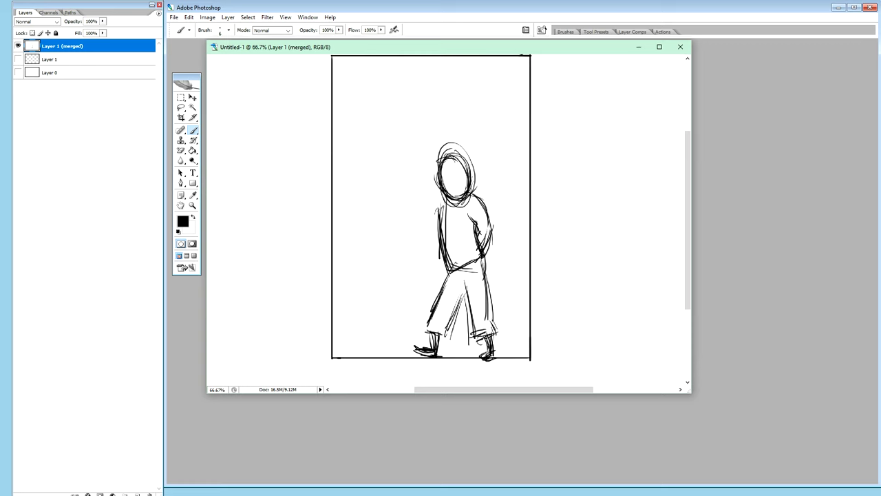
Scribble densely over the figure's head oval with the Brush to darken it
left_click_drag(431, 177, 434, 190)
left_click_drag(451, 190, 435, 203)
left_click_drag(460, 174, 452, 199)
left_click_drag(446, 157, 436, 197)
mouse_move(460, 181)
left_mouse_down()
mouse_move(449, 203)
mouse_move(440, 197)
left_mouse_up()
left_click_drag(455, 168, 437, 199)
mouse_move(456, 168)
left_mouse_down()
mouse_move(452, 198)
mouse_move(440, 188)
left_mouse_up()
left_click_drag(462, 186, 460, 198)
left_click_drag(460, 164, 444, 198)
left_click_drag(459, 156, 434, 196)
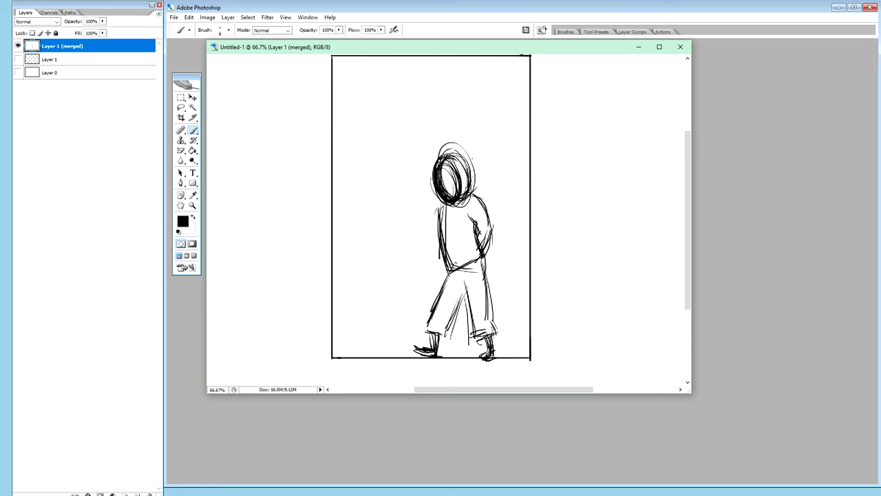
Whiten stray marks at the head's top with the white Pencil, then return to black Brush
key("shift+b")
key("x")
left_click_drag(456, 153, 472, 187)
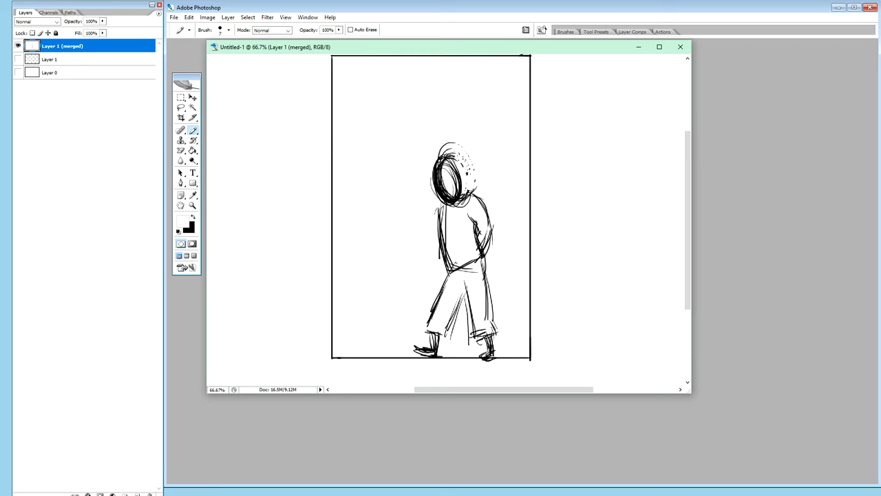
left_click_drag(453, 154, 440, 156)
key("shift+b")
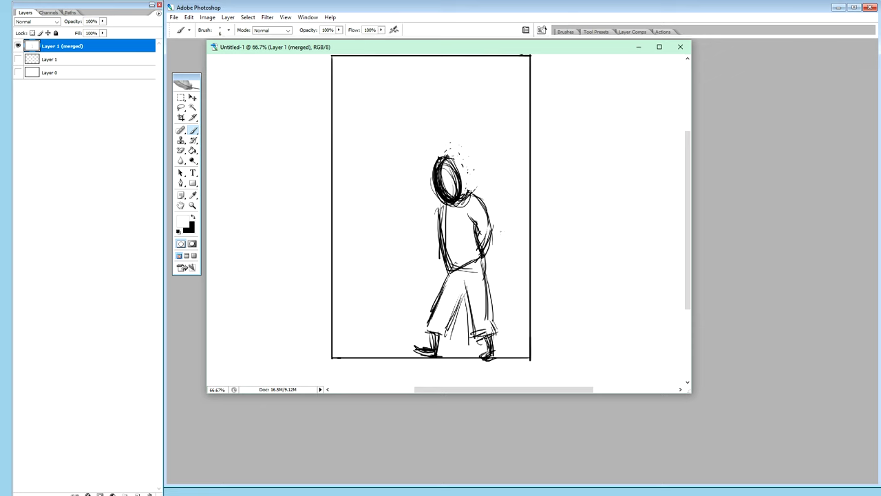
key("x")
Draw thin ground lines beside the feet and short background lines around the figure
left_click_drag(333, 323, 430, 308)
left_click_drag(504, 297, 537, 288)
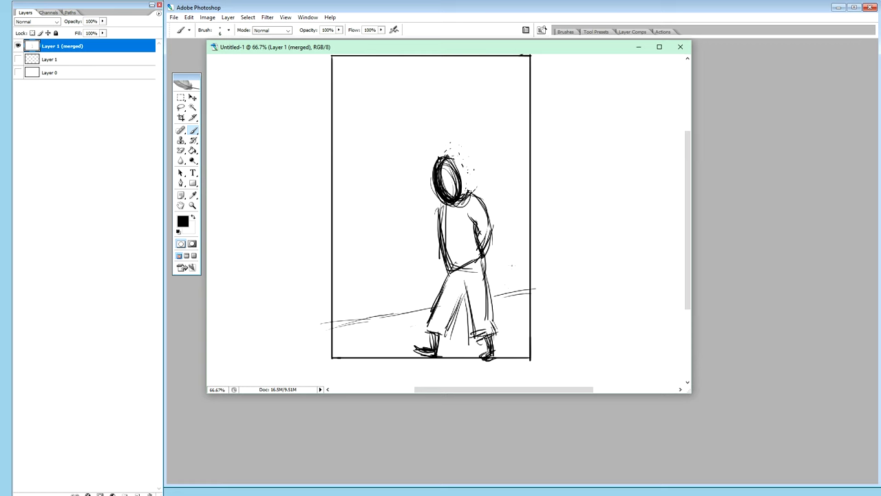
mouse_move(495, 259)
left_mouse_down()
mouse_move(494, 284)
mouse_move(521, 251)
left_mouse_up()
left_click_drag(418, 255, 442, 252)
left_click_drag(500, 247, 542, 241)
left_click_drag(323, 269, 339, 267)
Sketch a loopy oval ball at the panel's lower left
mouse_move(370, 318)
left_mouse_down()
mouse_move(366, 295)
mouse_move(378, 318)
left_mouse_up()
mouse_move(361, 281)
left_mouse_down()
mouse_move(386, 303)
mouse_move(359, 285)
left_mouse_up()
left_click_drag(367, 281, 354, 296)
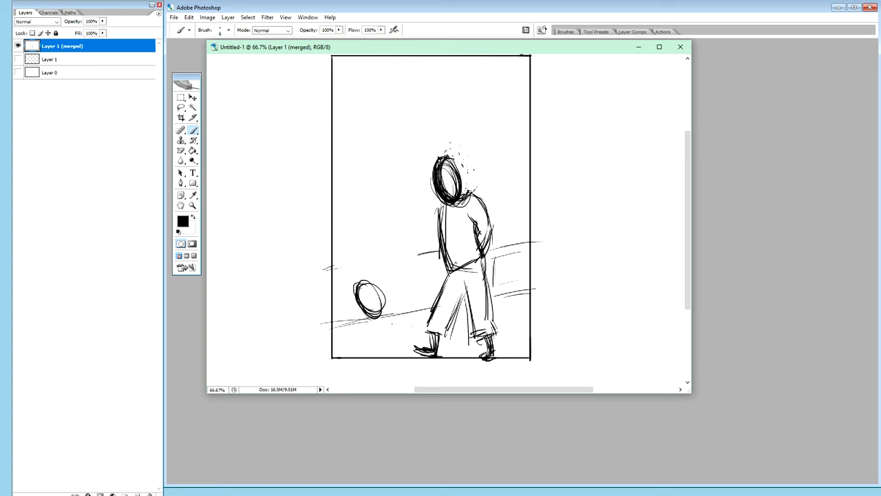
Add strokes and a shadow line to the ball, extending it into the dog's body
left_click_drag(383, 309, 413, 301)
mouse_move(369, 314)
left_mouse_down()
mouse_move(371, 329)
mouse_move(374, 318)
left_mouse_up()
left_click_drag(370, 328, 413, 315)
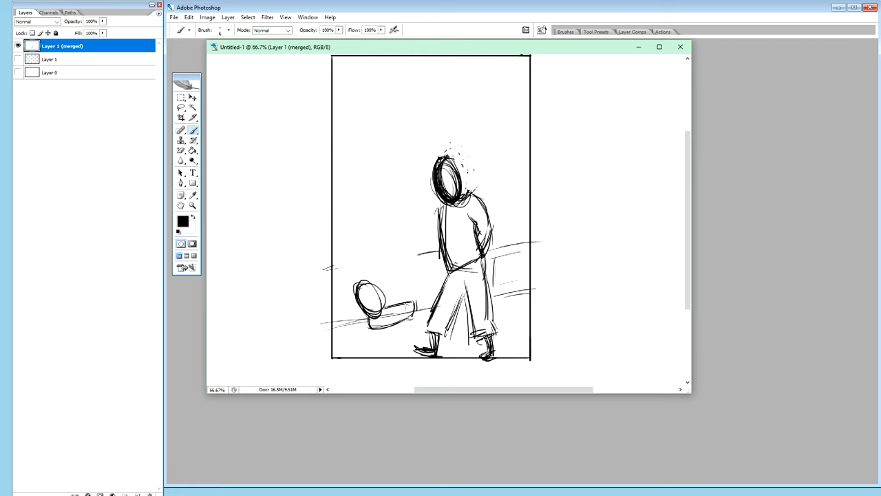
left_click_drag(413, 312, 417, 334)
Sketch the dog's legs and mark eyes on its round head
left_click_drag(367, 332, 359, 348)
mouse_move(375, 330)
left_mouse_down()
mouse_move(372, 342)
mouse_move(393, 350)
left_mouse_up()
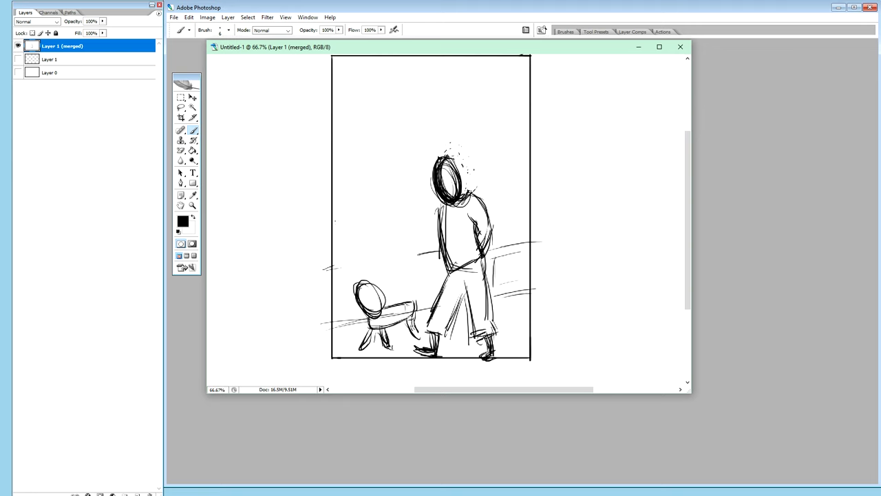
left_click_drag(378, 297, 378, 301)
left_click_drag(381, 297, 380, 303)
Paint out the stray specks above the figure's head with a doubled-size Pencil
key("shift+b")
key("bracketright")
mouse_move(465, 146)
left_mouse_down()
mouse_move(438, 150)
mouse_move(463, 140)
mouse_move(444, 150)
mouse_move(472, 146)
mouse_move(455, 152)
mouse_move(475, 183)
left_mouse_up()
key("x")
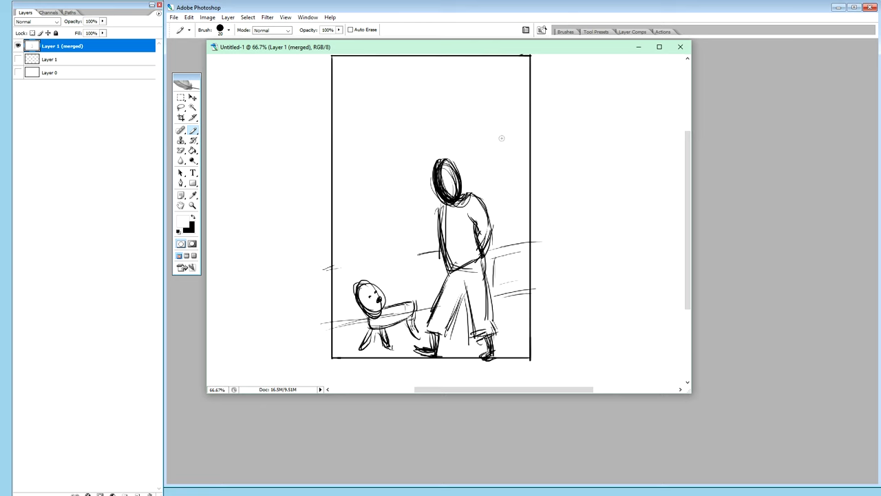
Start a Polygonal Lasso outline from above the figure's head down its back
key("l")
left_click(452, 147)
left_click(476, 166)
left_click(483, 194)
left_click(501, 229)
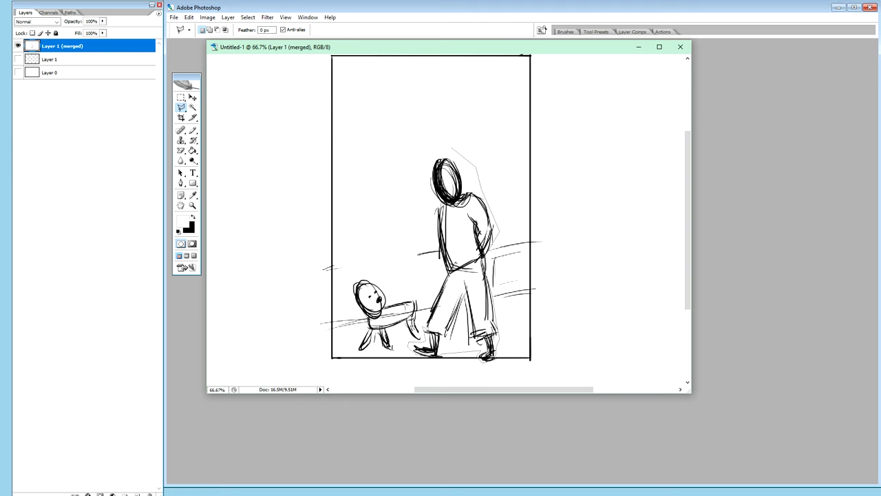
Complete the Polygonal Lasso selection around the standing figure
left_click(448, 268)
left_click(434, 208)
left_click(425, 163)
left_click(454, 148)
Copy the figure to a new layer, nudge it slightly upward, and also select Layer 1 (merged)
key("ctrl+j")
key("v")
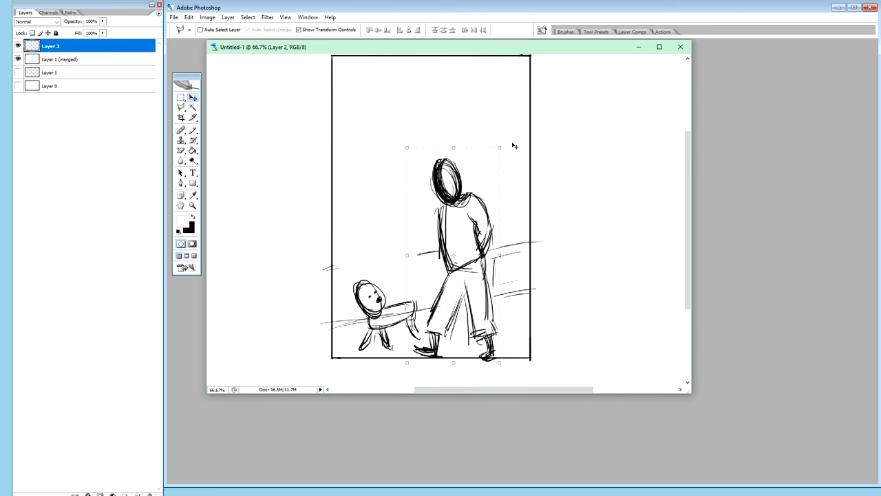
key("Up")
key("Up")
key("Up")
key("Up")
key("Up")
key("Up")
key("Up")
key("Up")
key("Up")
key("Up")
key("Up")
key("Up")
key("Up")
key("Up")
key("Up")
key("Up")
key("Up")
key("Up")
key("Up")
key("Up")
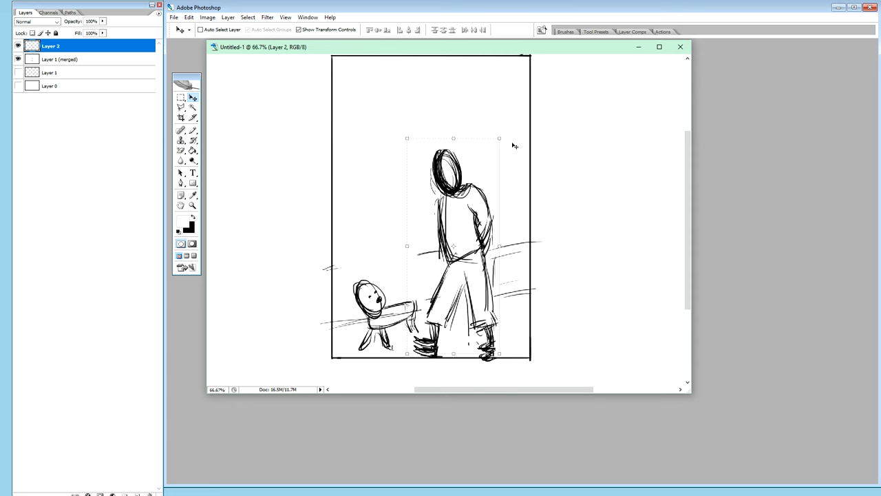
key("Up")
key("Up")
key("Up")
key("Up")
key("Up")
key("Up")
key("Up")
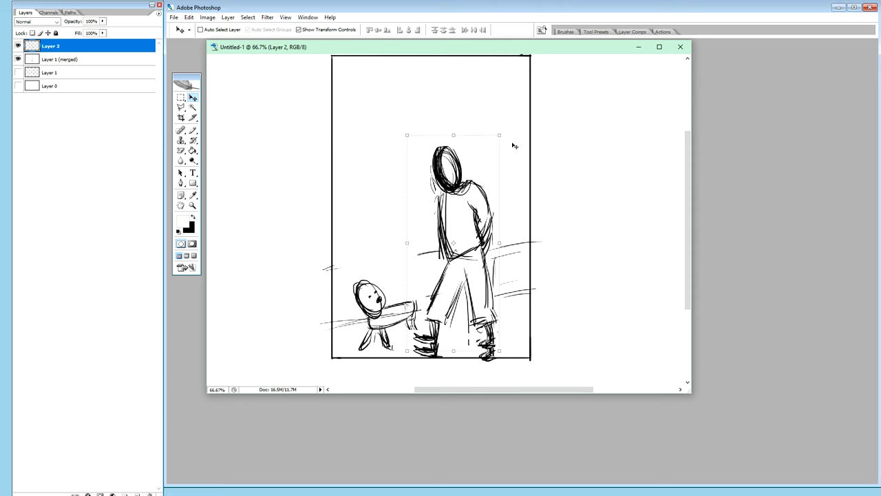
key("Down")
key("Down")
key("Down")
key("Down")
key("Down")
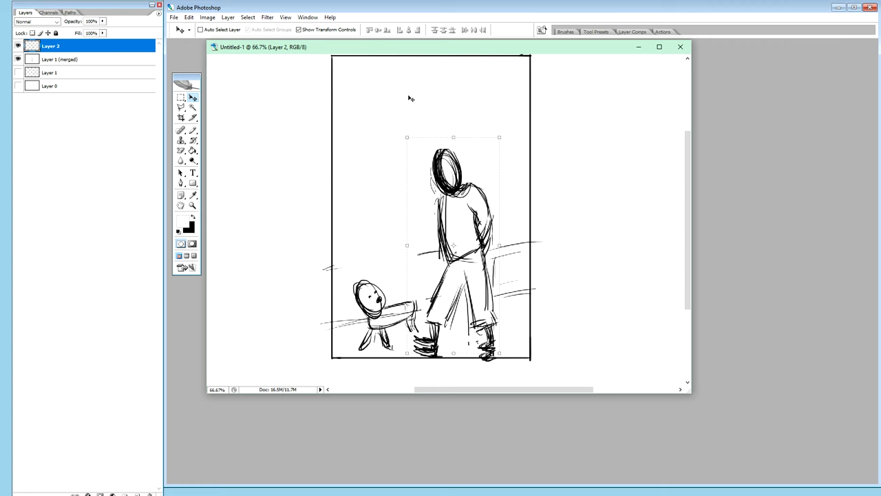
left_click(123, 59, "shift")
Merge the selected layers into Layer 2 (merged), hide the others, and undo the stray foot strokes
key("ctrl+alt+e")
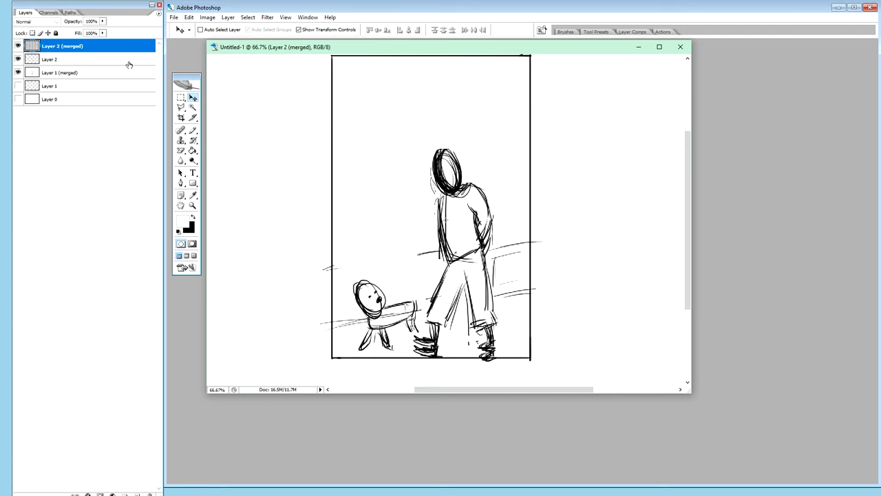
left_click_drag(18, 72, 19, 60)
key("b")
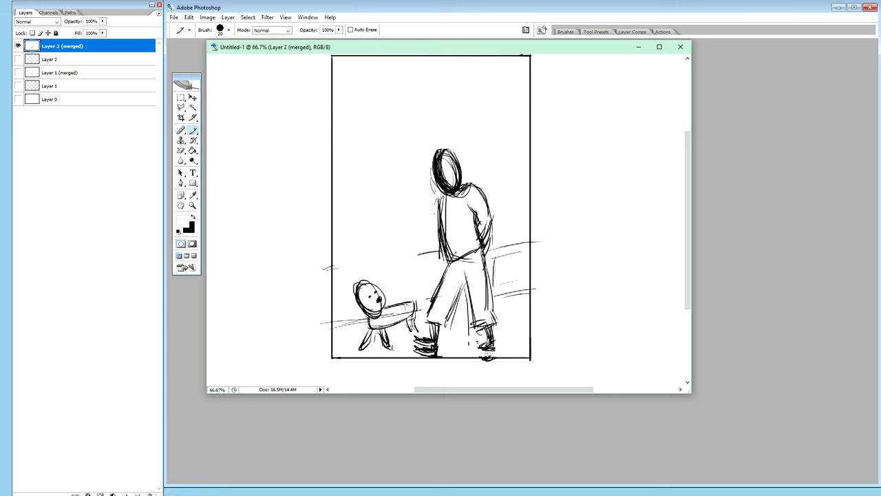
key("ctrl+z")
key("m")
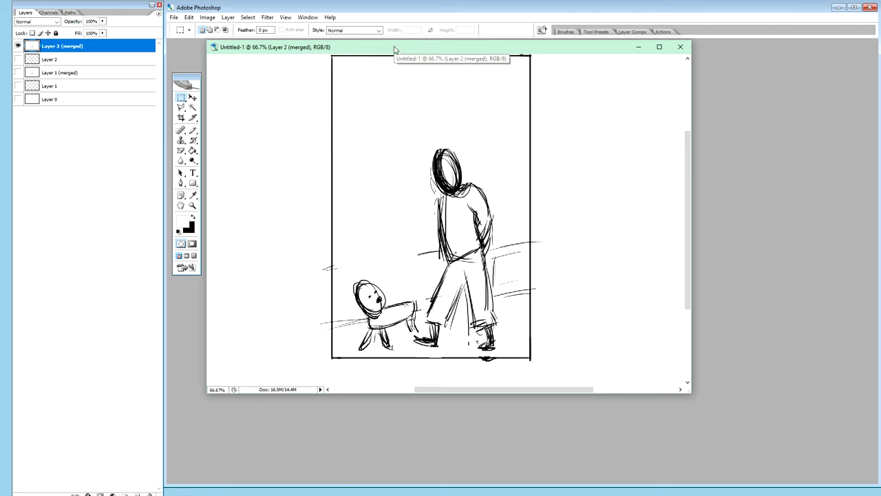
key("b")
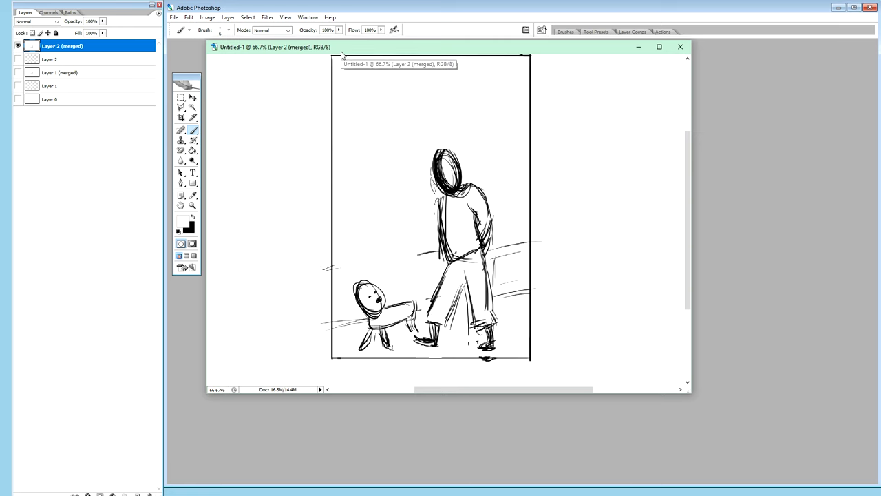
Zoom to 200%, widen the document window, and scroll to the frame's top-left corner
key("ctrl+plus")
key("ctrl+plus")
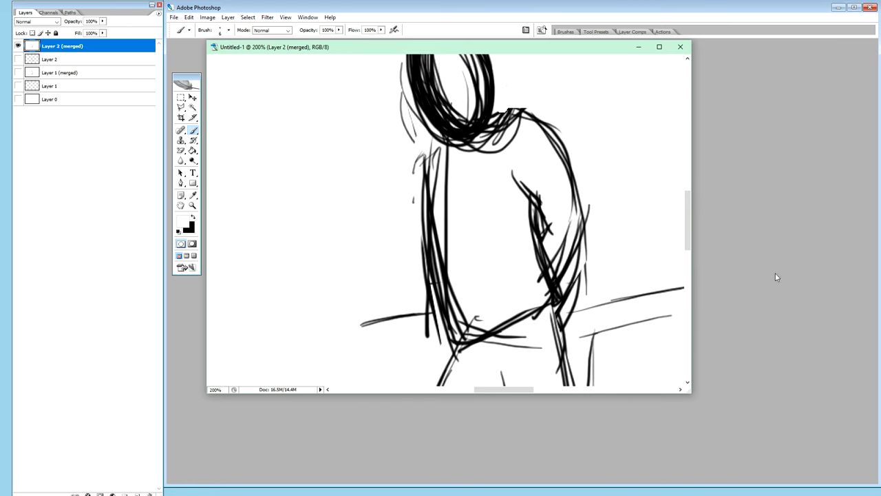
mouse_move(691, 308)
left_mouse_down()
mouse_move(828, 303)
mouse_move(850, 275)
left_mouse_up()
left_click_drag(846, 240, 841, 172)
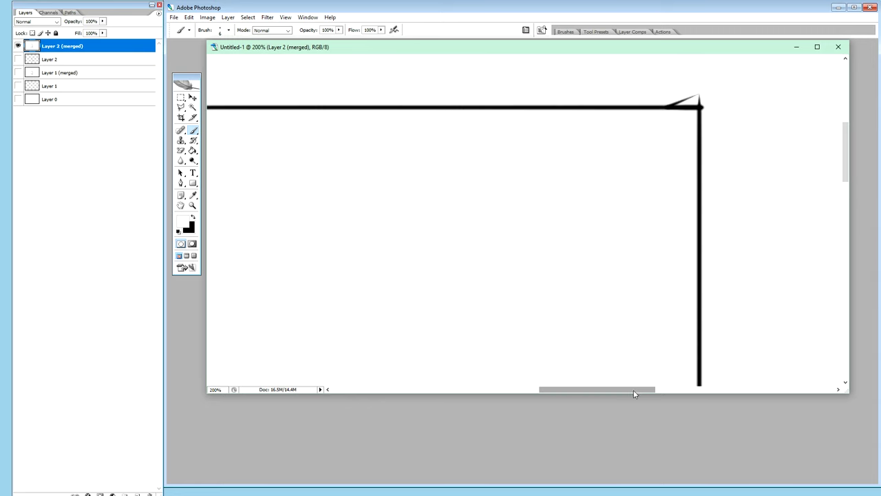
left_click_drag(635, 392, 612, 392)
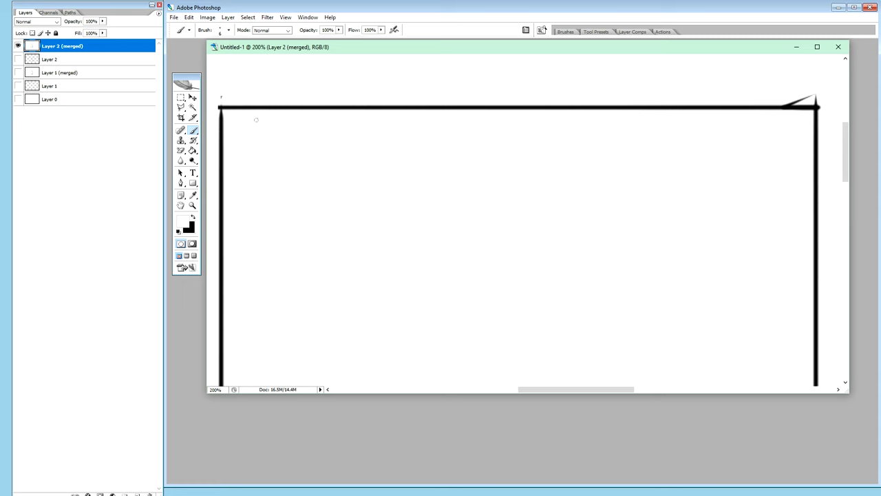
Paint a black inner line along the panel's top edge, hooking its left end down
key("x")
mouse_move(255, 119)
left_mouse_down()
mouse_move(623, 136)
mouse_move(785, 119)
left_mouse_up()
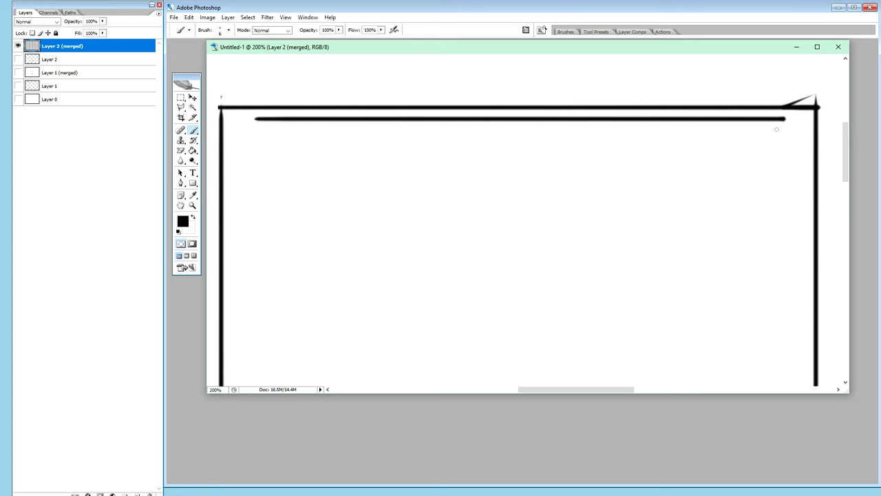
mouse_move(256, 118)
left_mouse_down()
mouse_move(233, 125)
mouse_move(252, 118)
mouse_move(241, 131)
left_mouse_up()
Switch to white to clean up the blob and make the document window taller
key("x")
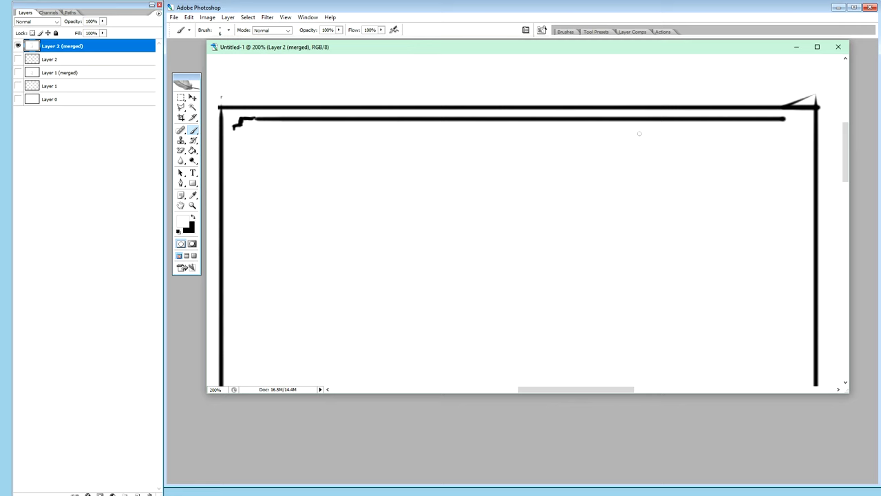
mouse_move(845, 153)
left_mouse_down()
mouse_move(845, 171)
mouse_move(844, 159)
left_mouse_up()
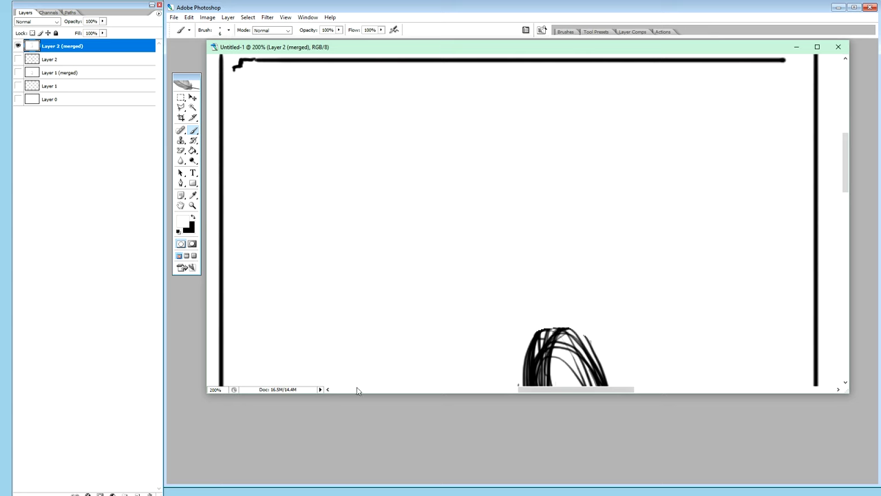
left_click_drag(365, 392, 364, 467)
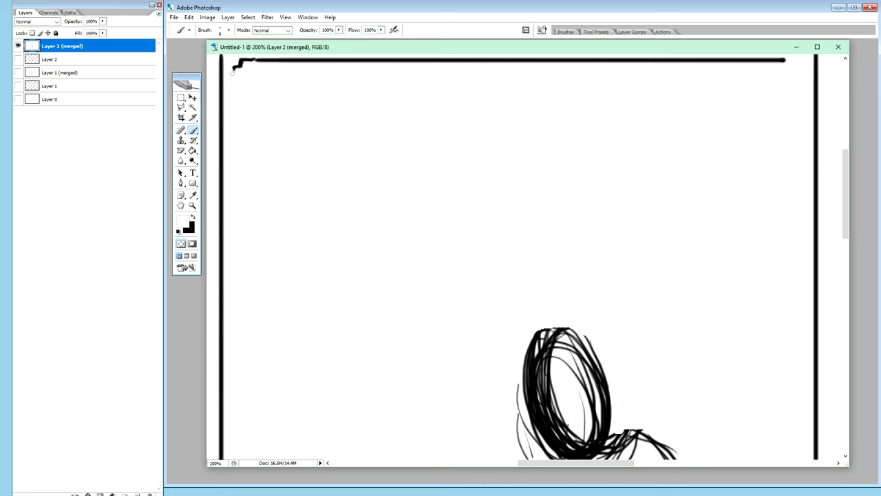
key("x")
Paint the inner line down the left side and across the bottom to the figure's head
left_click_drag(234, 68, 234, 349)
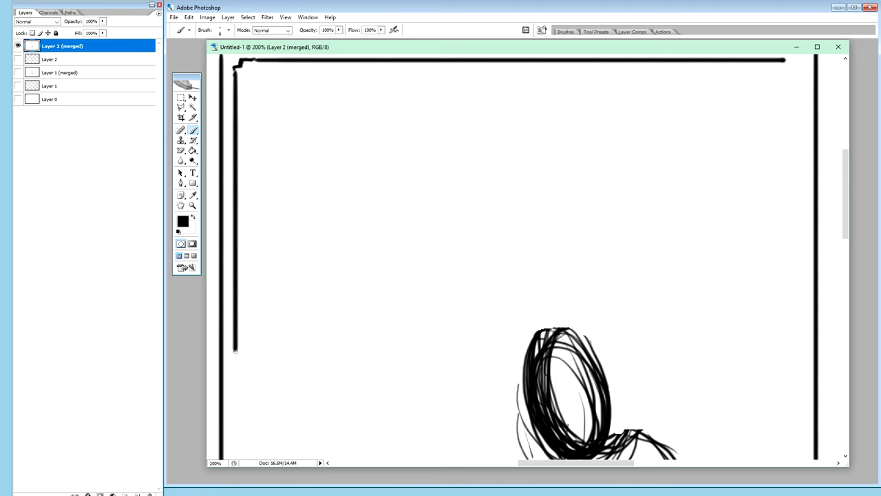
left_click_drag(235, 349, 244, 358)
left_click(244, 359)
left_click_drag(245, 358, 520, 352)
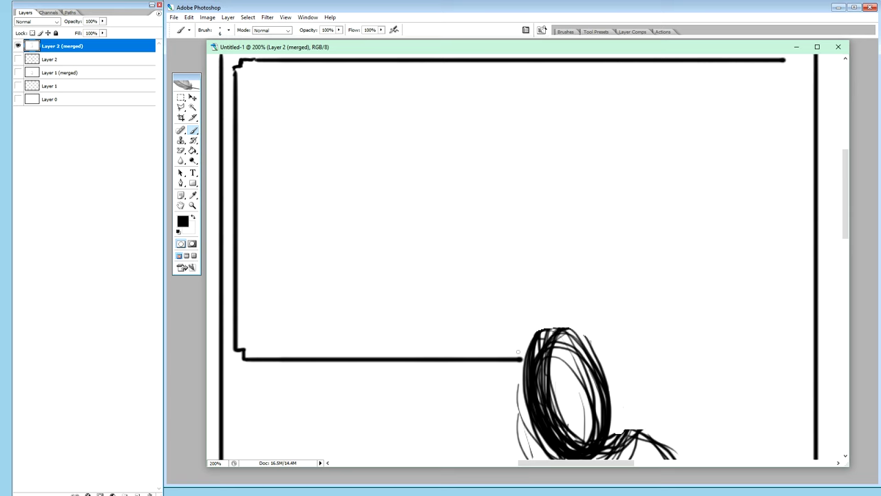
mouse_move(517, 351)
left_mouse_down()
mouse_move(526, 356)
mouse_move(515, 356)
left_mouse_up()
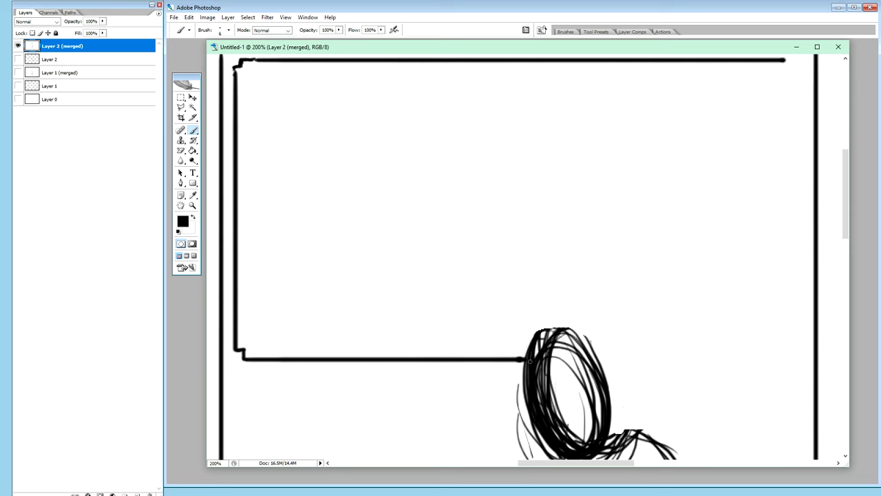
Paint white over the head's left edge so the caption box's bottom line meets it cleanly
key("x")
mouse_move(535, 362)
left_mouse_down()
mouse_move(528, 385)
mouse_move(534, 350)
left_mouse_up()
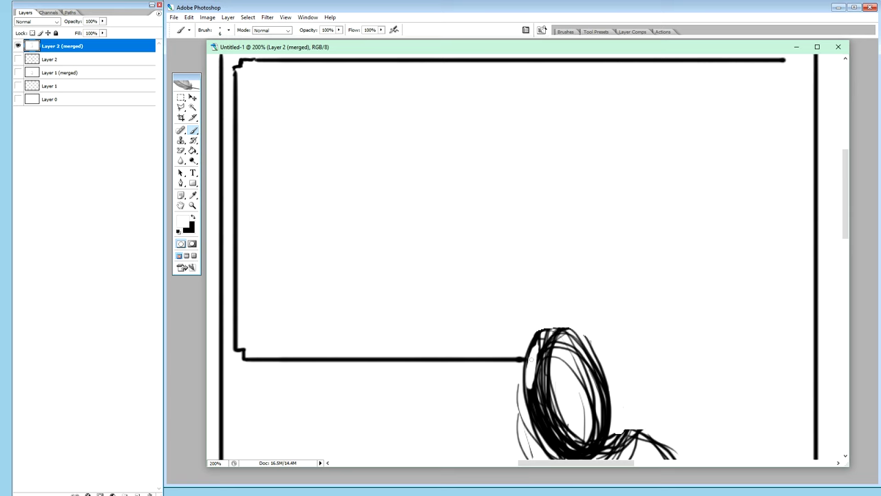
left_click_drag(531, 356, 529, 352)
Add a small spiky black tuft at the head's upper-left, then touch it up in white
key("x")
mouse_move(530, 318)
left_mouse_down()
mouse_move(534, 342)
mouse_move(544, 316)
left_mouse_up()
key("x")
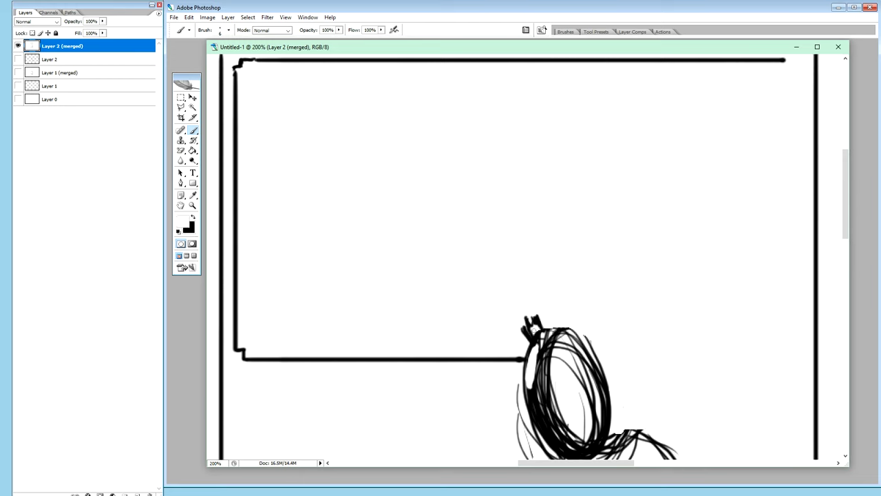
mouse_move(539, 342)
left_mouse_down()
mouse_move(539, 350)
mouse_move(541, 329)
mouse_move(549, 333)
mouse_move(537, 358)
left_mouse_up()
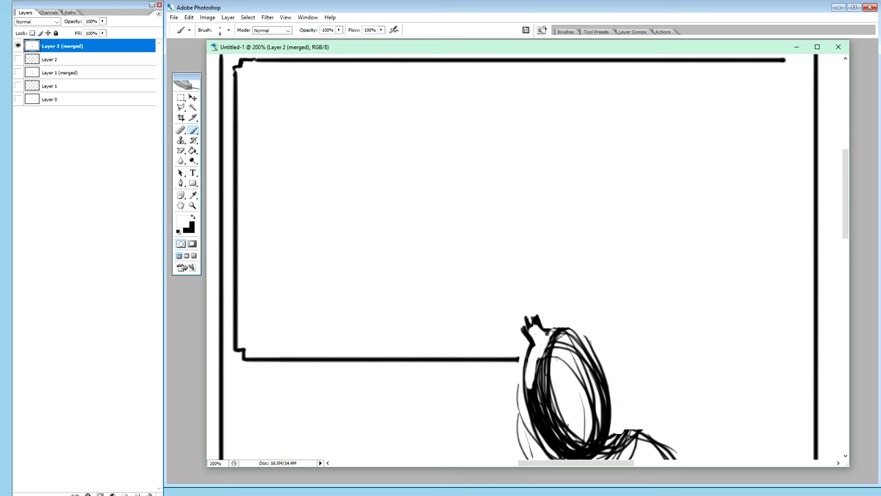
key("x")
Extend the box's bottom edge past the head, draw its notched right side, and close the top-left gap
mouse_move(601, 357)
left_mouse_down()
mouse_move(795, 356)
mouse_move(803, 350)
left_mouse_up()
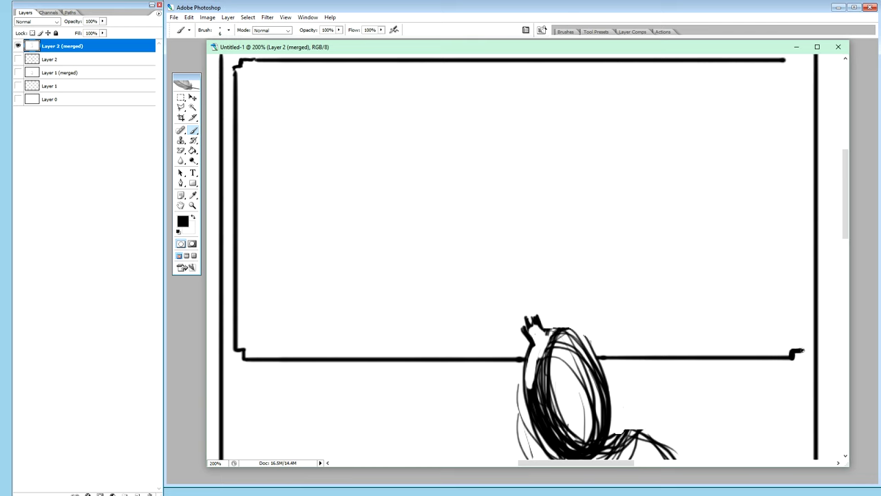
mouse_move(802, 353)
left_mouse_down()
mouse_move(800, 69)
mouse_move(787, 60)
mouse_move(793, 62)
left_mouse_up()
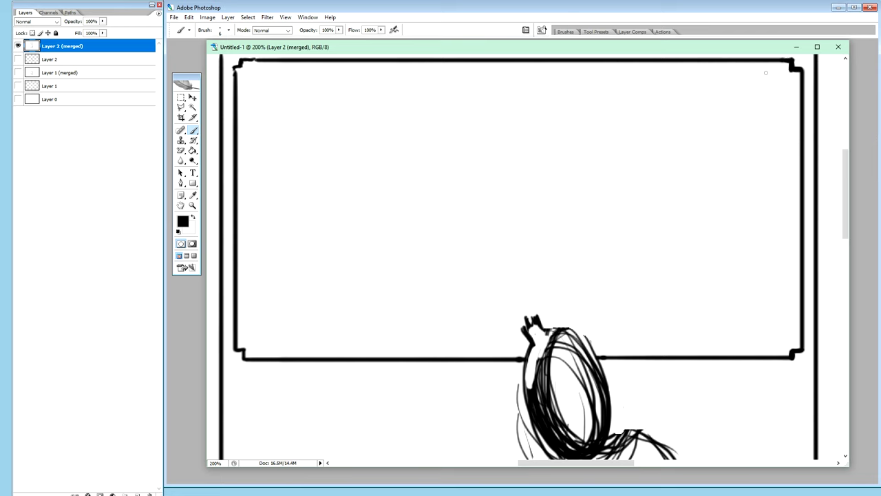
mouse_move(239, 71)
left_mouse_down()
mouse_move(245, 59)
mouse_move(235, 70)
left_mouse_up()
key("x")
key("x")
key("x")
Pan and zoom to 200% on the caption box's lower-right corner beside the head
key("ctrl+minus")
key("ctrl+minus")
key("ctrl+minus")
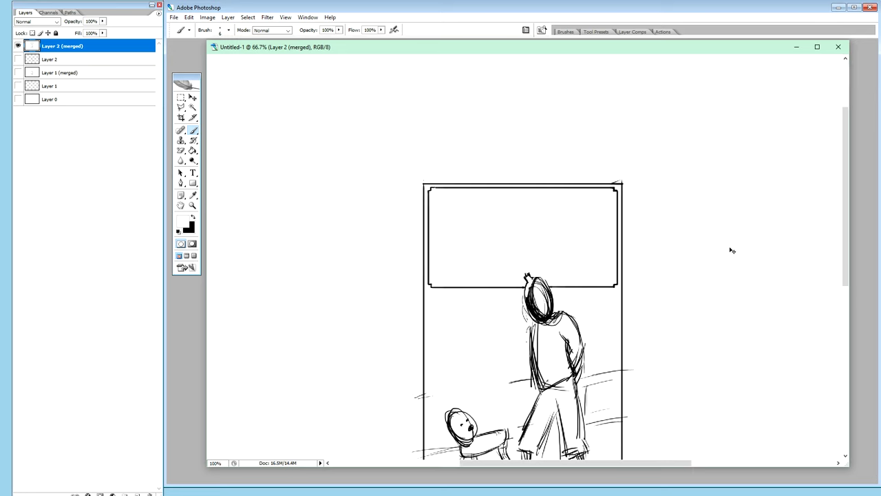
key("ctrl+plus")
key("ctrl+plus")
key("ctrl+plus")
key("h")
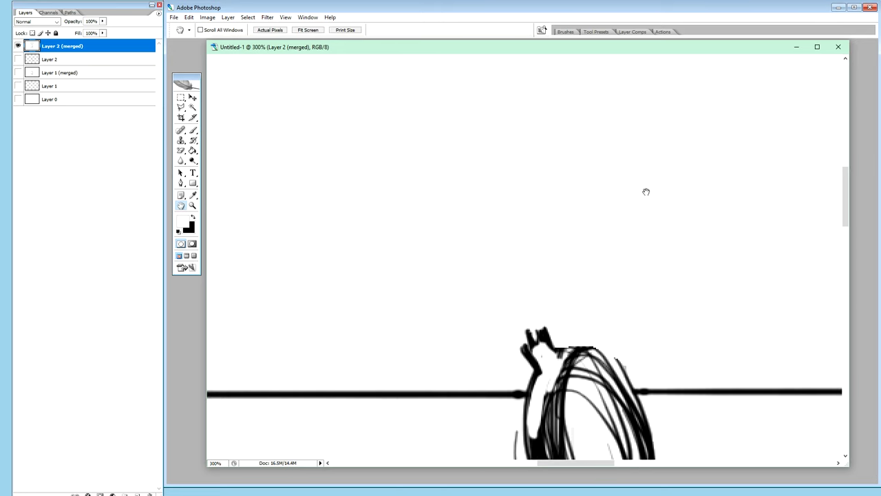
mouse_move(712, 262)
left_mouse_down()
mouse_move(351, 108)
mouse_move(405, 132)
left_mouse_up()
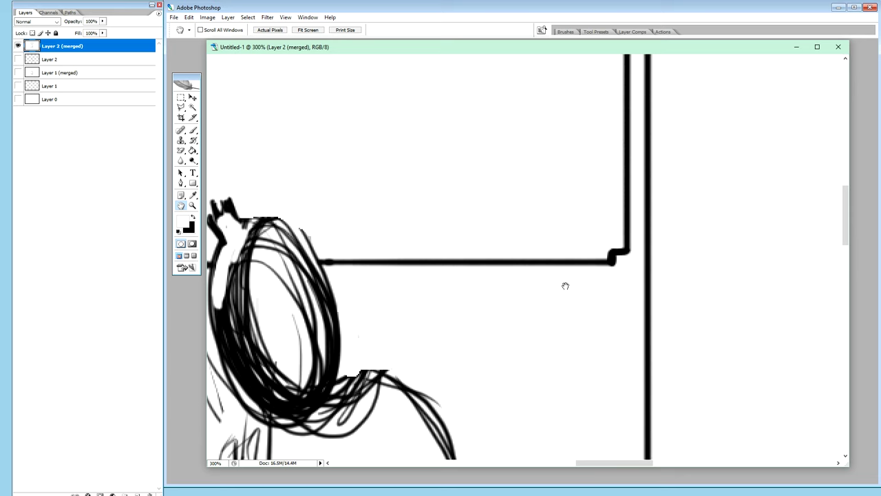
key("ctrl+minus")
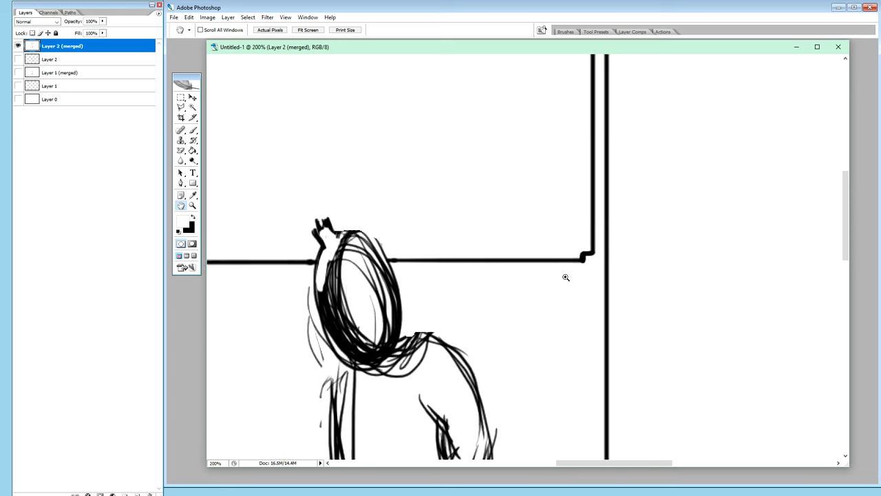
key("ctrl+minus")
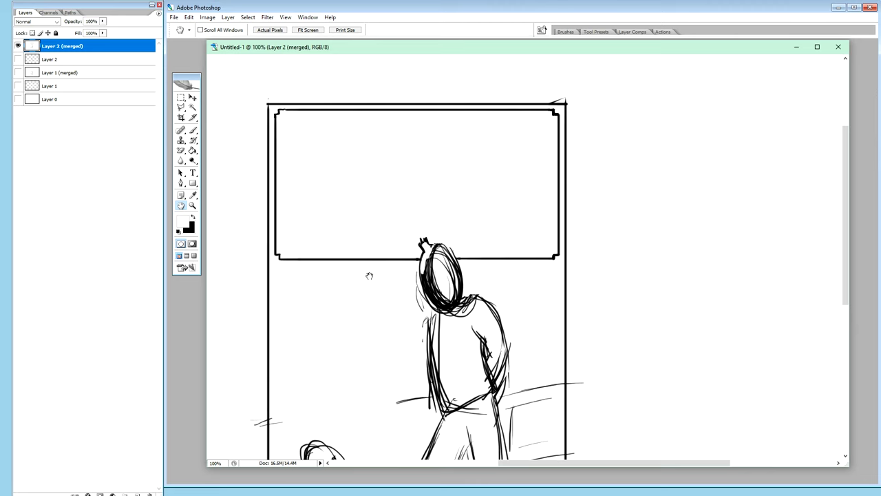
mouse_move(387, 250)
left_mouse_down()
mouse_move(401, 303)
mouse_move(383, 303)
left_mouse_up()
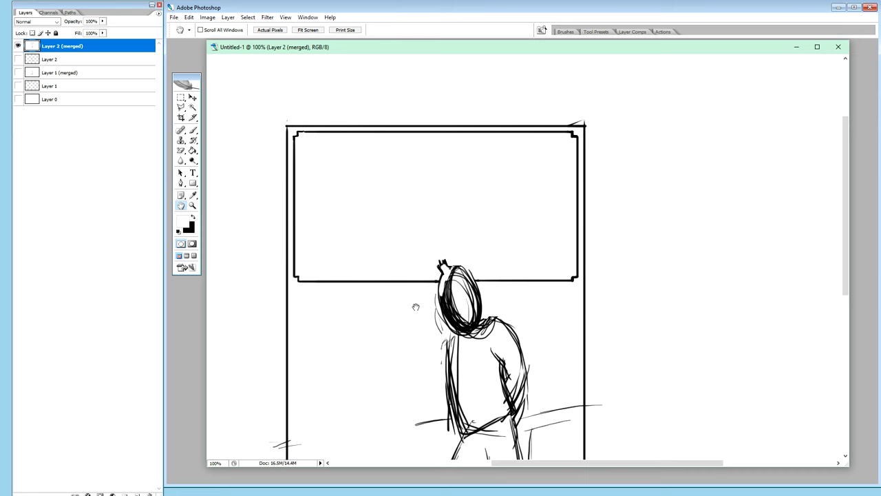
mouse_move(543, 272)
left_mouse_down()
mouse_move(506, 250)
mouse_move(506, 231)
left_mouse_up()
key("ctrl+plus")
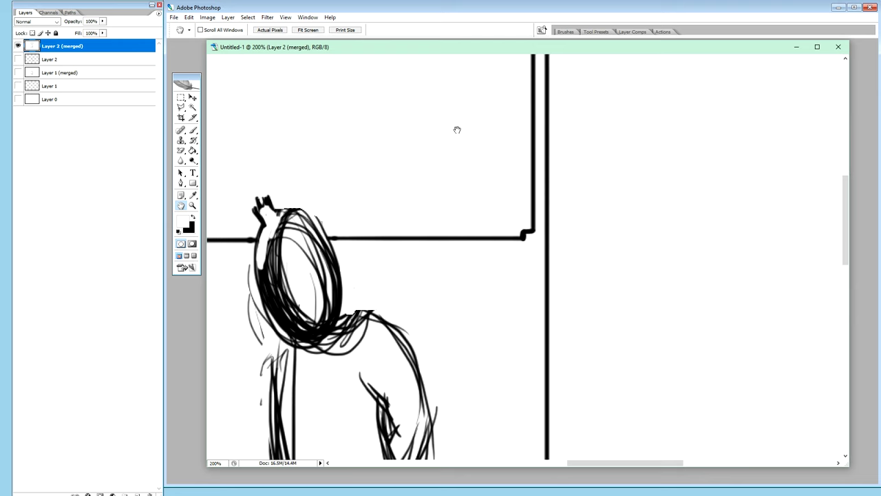
Draw a black zigzag lightning-bolt tail below the caption box's lower-right edge, then zoom out
key("b")
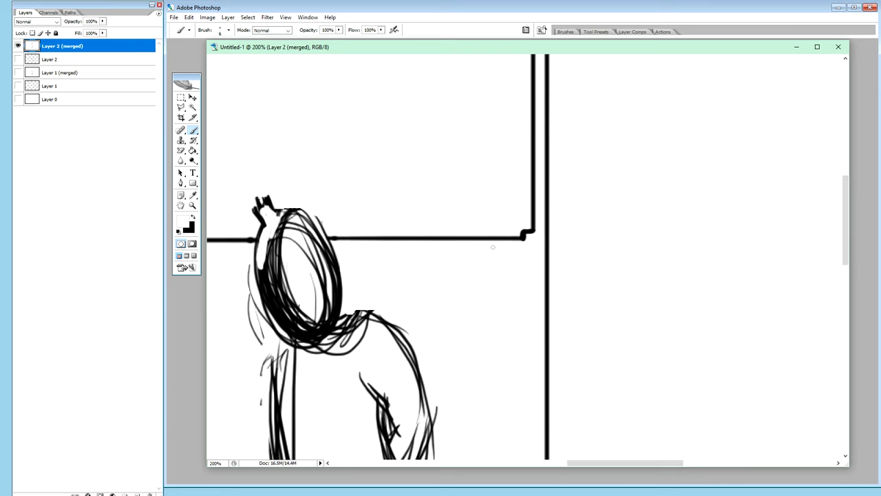
key("x")
mouse_move(499, 241)
left_mouse_down()
mouse_move(483, 263)
mouse_move(490, 273)
left_mouse_up()
left_click_drag(491, 273, 462, 301)
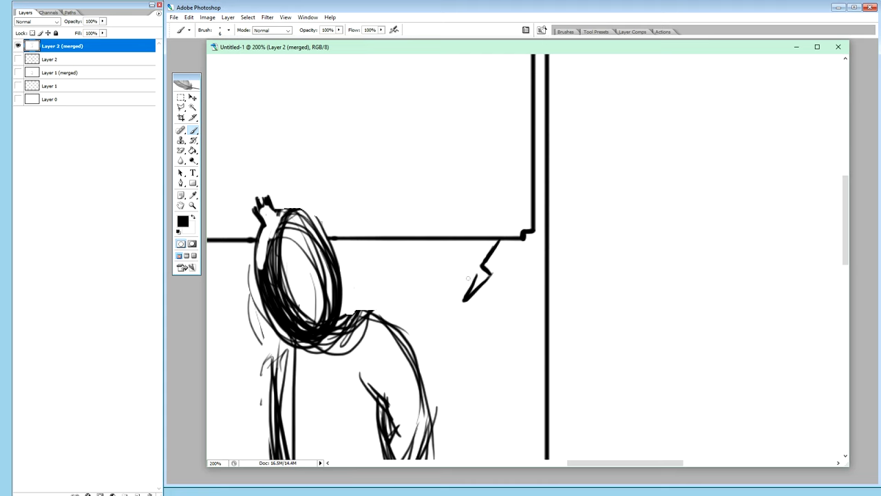
left_click_drag(469, 268, 475, 276)
left_click_drag(488, 238, 462, 267)
left_click_drag(483, 241, 485, 249)
key("ctrl+minus")
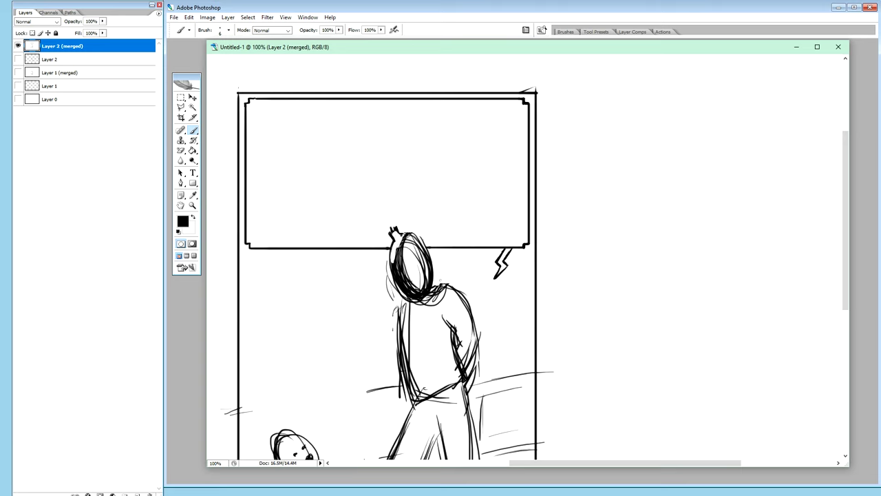
Pan down to bring the figure's feet and the dog into view
key("h")
mouse_move(386, 322)
left_mouse_down()
mouse_move(465, 268)
mouse_move(489, 240)
left_mouse_up()
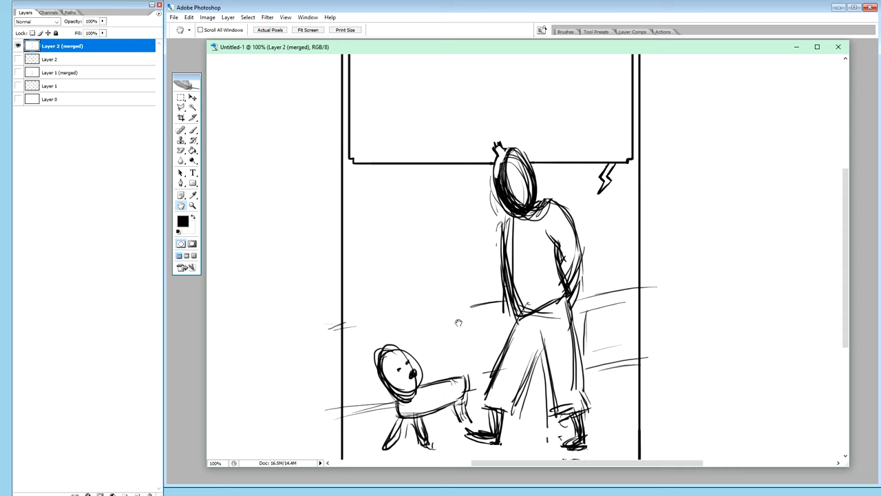
key("m")
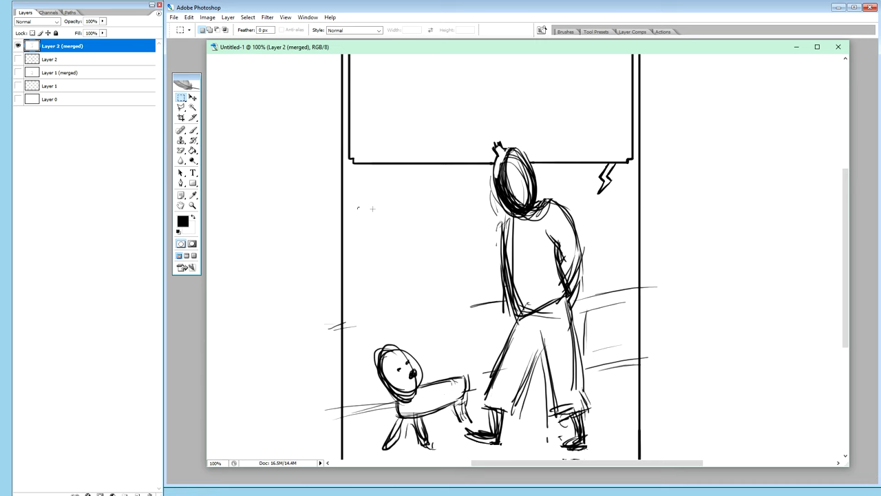
Sketch and undo test dashes, then draw a short hooked horizontal placeholder line above the dog
key("x")
key("b")
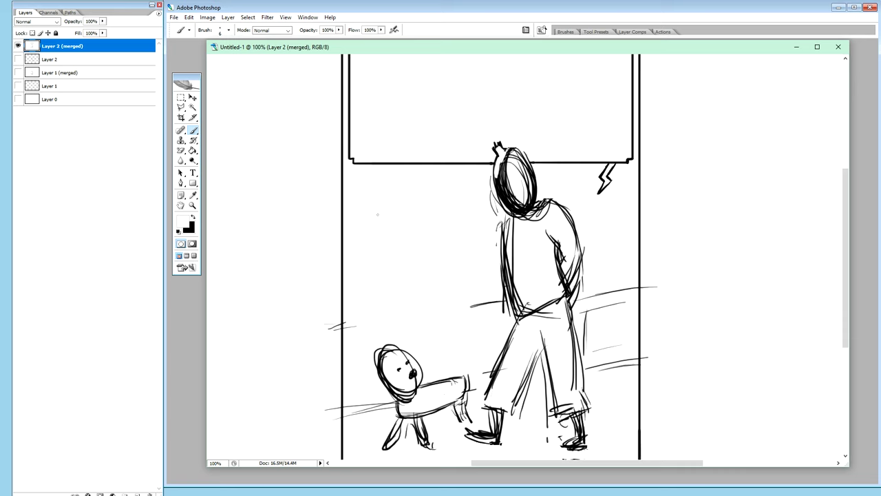
key("x")
left_click_drag(360, 209, 444, 206)
key("ctrl+alt+z")
key("ctrl+alt+z")
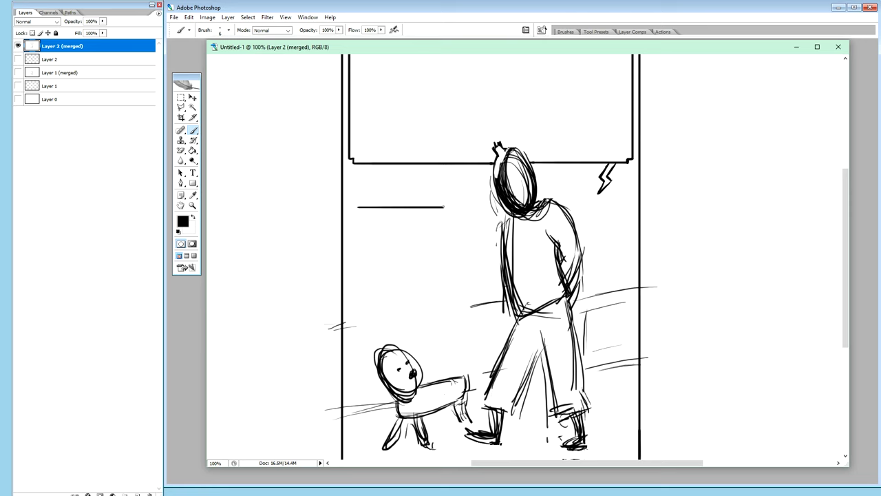
left_click_drag(450, 207, 464, 207)
left_click_drag(475, 213, 484, 213)
Draw the second caption box's straight bottom edge above the dog's head, undoing a stray vertical stroke
left_click_drag(364, 347, 470, 346)
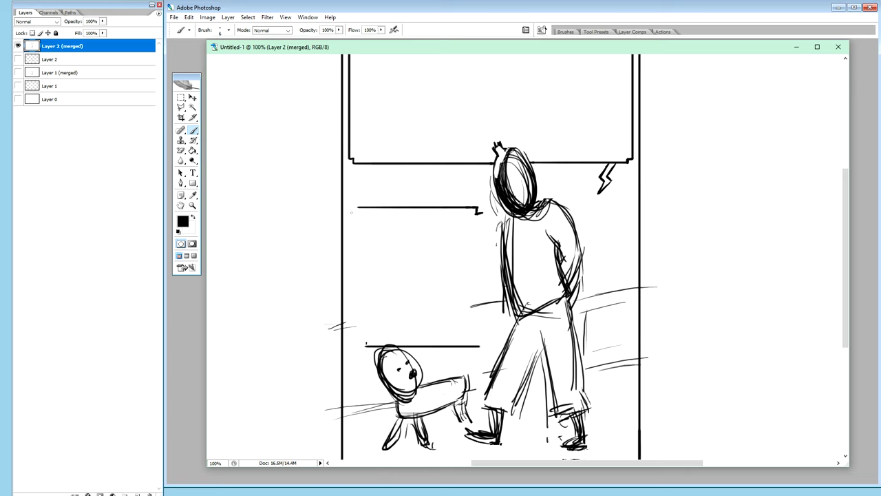
left_click_drag(356, 262, 366, 343)
key("ctrl+z")
key("ctrl+z")
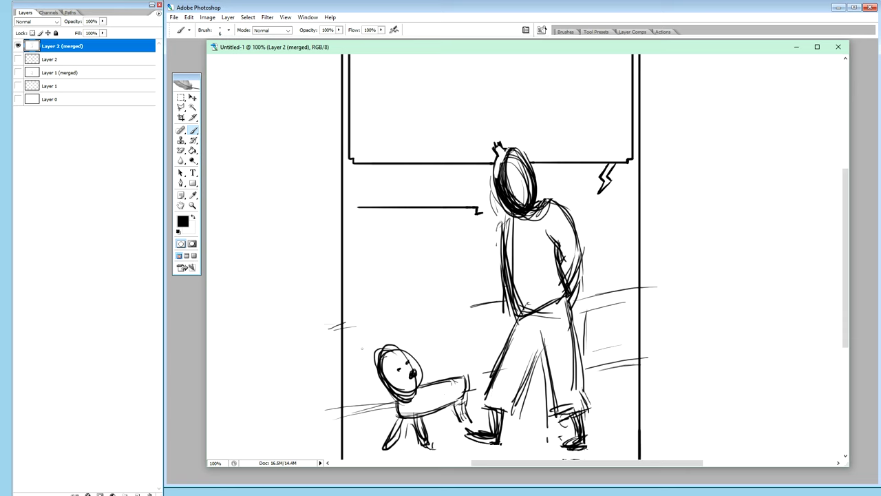
left_click_drag(364, 348, 479, 347)
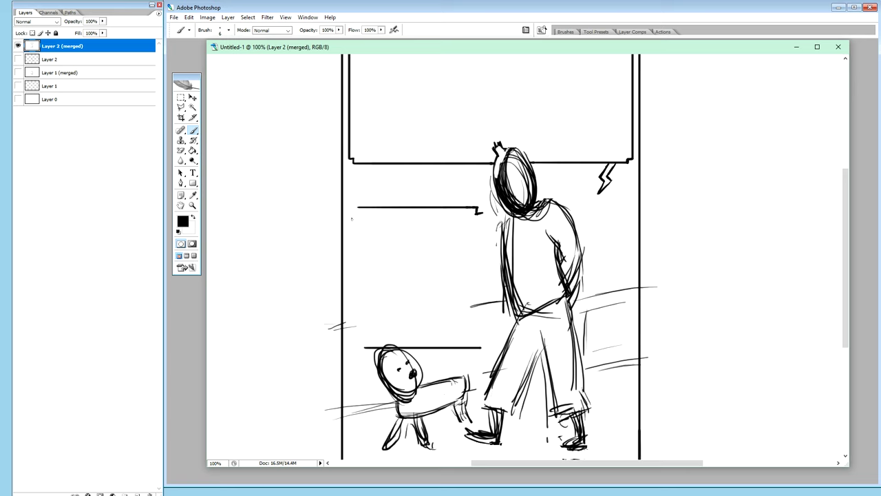
Draw the lower box's left and right sides, erasing the bottom line's overshoot in white
left_click_drag(352, 217, 352, 338)
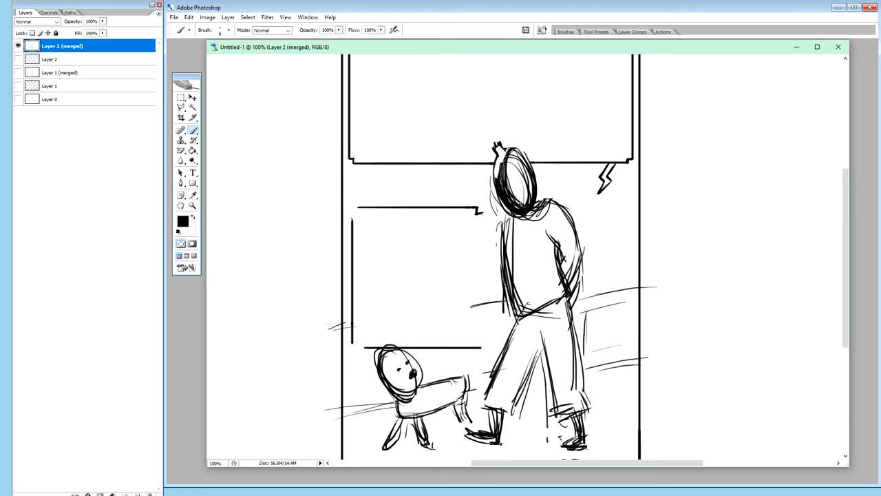
mouse_move(482, 211)
left_mouse_down()
mouse_move(482, 301)
mouse_move(482, 329)
left_mouse_up()
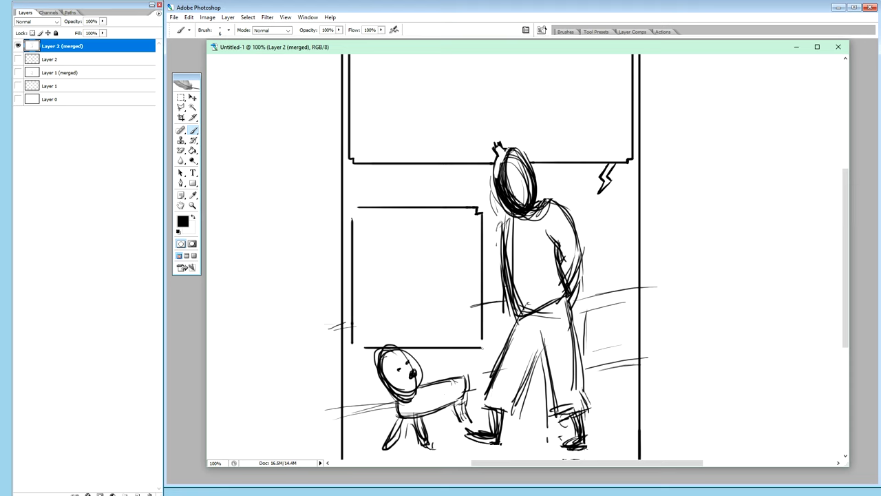
key("x")
left_click_drag(480, 349, 482, 345)
key("x")
left_click_drag(480, 340, 481, 341)
Notch the box's left corners and ink a lightning-bolt tail beneath it toward the dog
left_click_drag(356, 207, 351, 218)
left_click_drag(358, 341, 356, 346)
left_click_drag(461, 348, 456, 356)
left_click_drag(458, 354, 456, 365)
Give the dog a raised tail and two pointed ears, and darken the ground line to its left
mouse_move(461, 378)
left_mouse_down()
mouse_move(479, 362)
mouse_move(459, 378)
left_mouse_up()
left_click_drag(395, 346, 397, 336)
left_click_drag(376, 363, 390, 352)
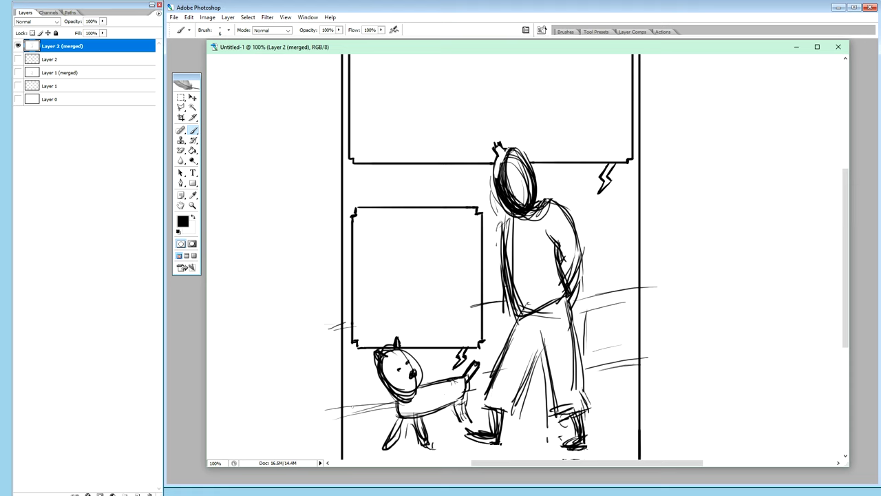
left_click_drag(333, 423, 392, 403)
left_click_drag(327, 426, 410, 397)
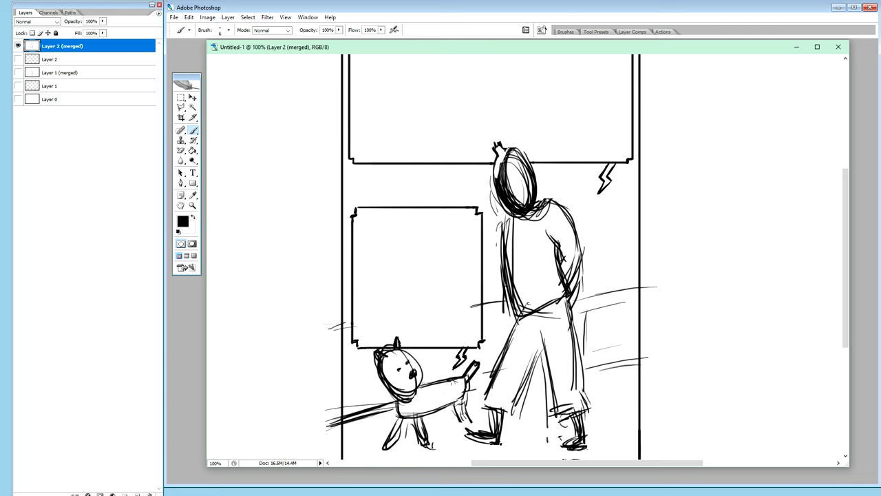
Zoom to 300% on the dog and box corner, and clean the lightning bolt's rough edges
key("ctrl+plus")
key("ctrl+plus")
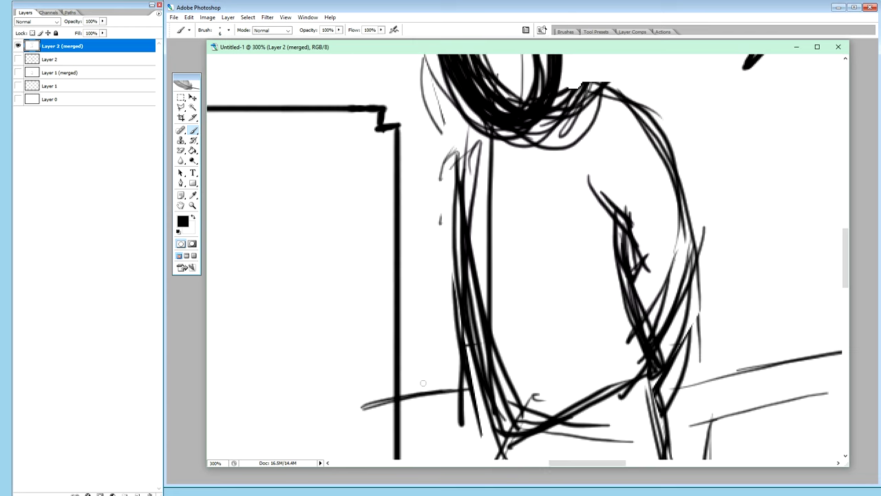
key("h")
left_click_drag(413, 458, 496, 259)
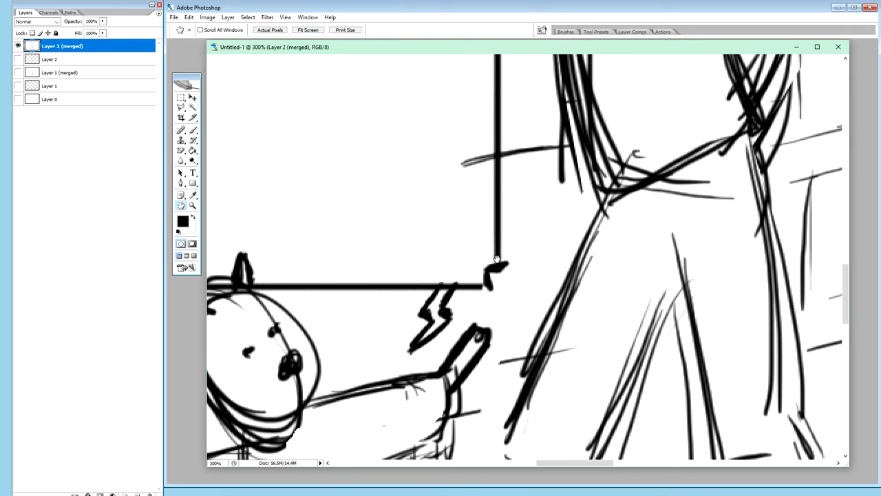
key("b")
key("x")
mouse_move(447, 292)
left_mouse_down()
mouse_move(459, 271)
mouse_move(427, 303)
mouse_move(435, 291)
mouse_move(441, 323)
mouse_move(424, 340)
left_mouse_up()
key("x")
Touch up beside the bolt at the box's bottom-right notch, undoing a stray stroke
key("x")
mouse_move(431, 310)
left_mouse_down()
mouse_move(457, 312)
mouse_move(447, 320)
left_mouse_up()
key("x")
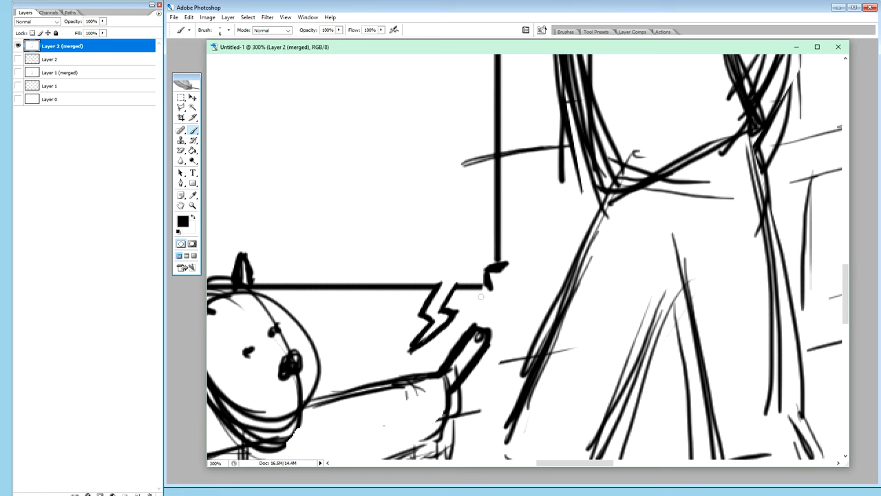
mouse_move(484, 288)
left_mouse_down()
mouse_move(487, 275)
mouse_move(494, 293)
mouse_move(508, 263)
mouse_move(488, 268)
left_mouse_up()
key("ctrl+z")
key("x")
key("x")
Zoom out and paint out the extra stroke beside the lower lightning-bolt tail in white
key("ctrl+minus")
key("ctrl+minus")
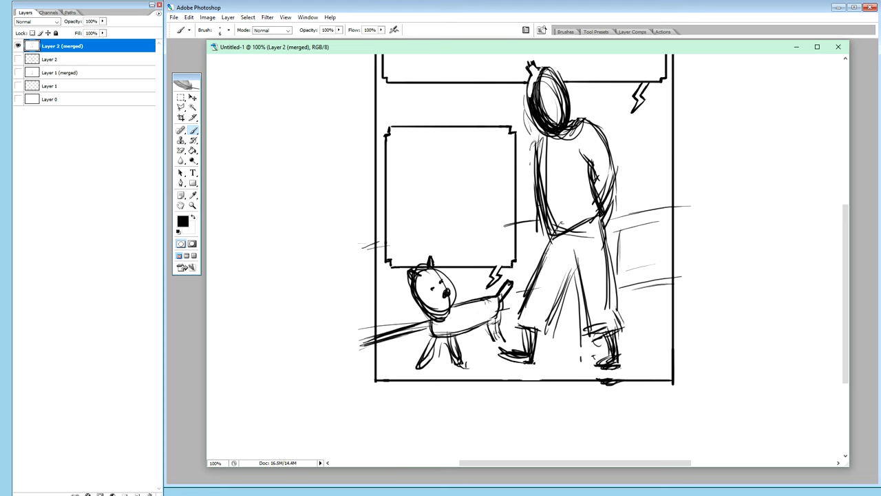
left_click_drag(500, 236, 502, 259)
key("x")
mouse_move(498, 235)
left_mouse_down()
mouse_move(496, 256)
mouse_move(486, 256)
left_mouse_up()
Paint out the stray marks left of the panel border and below its bottom edge
left_click_drag(372, 242, 375, 246)
key("x")
key("x")
left_click_drag(624, 385, 602, 383)
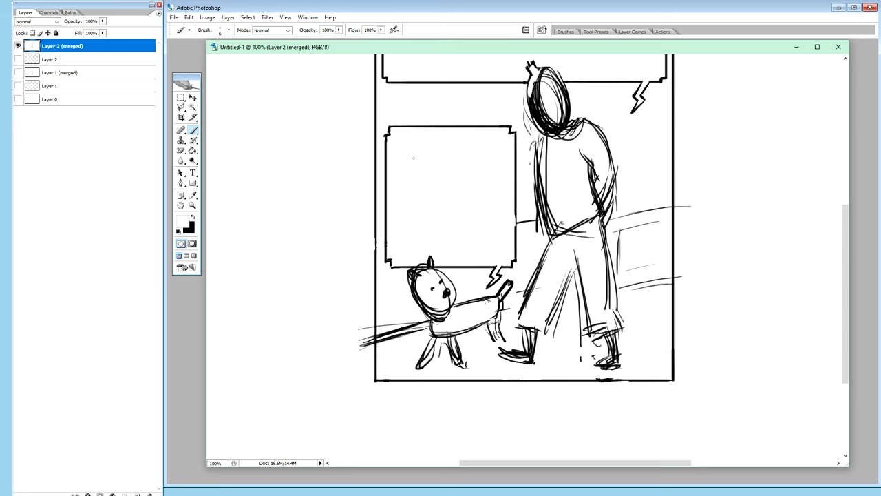
Scroll the canvas up so the entire upper caption box is in view
left_click_drag(846, 222, 852, 168)
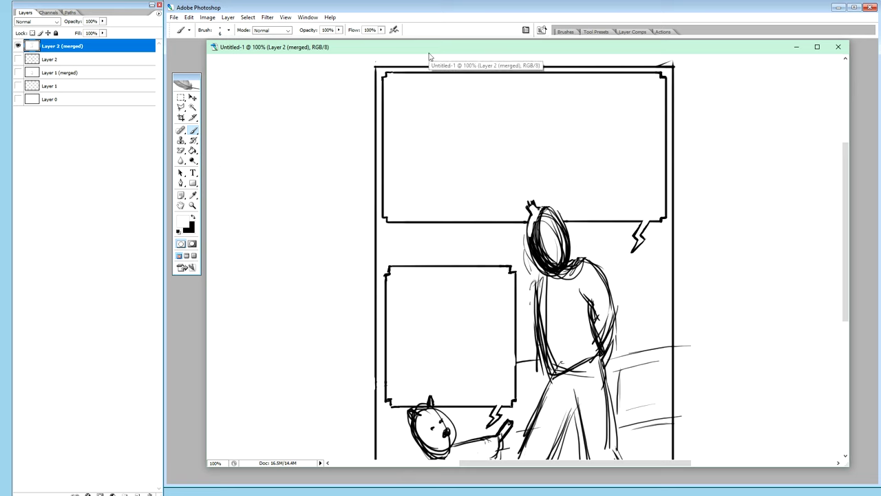
key("t")
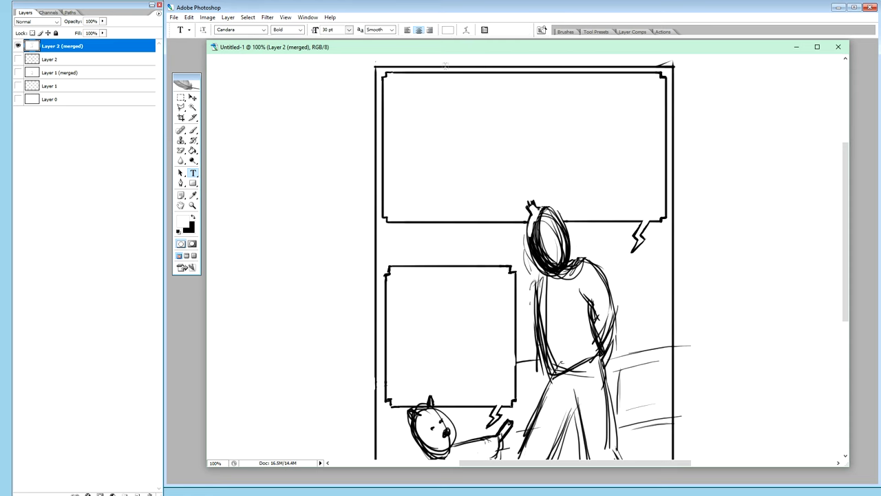
With a black brush, scribble five wavy placeholder text lines in the upper caption box
key("b")
key("x")
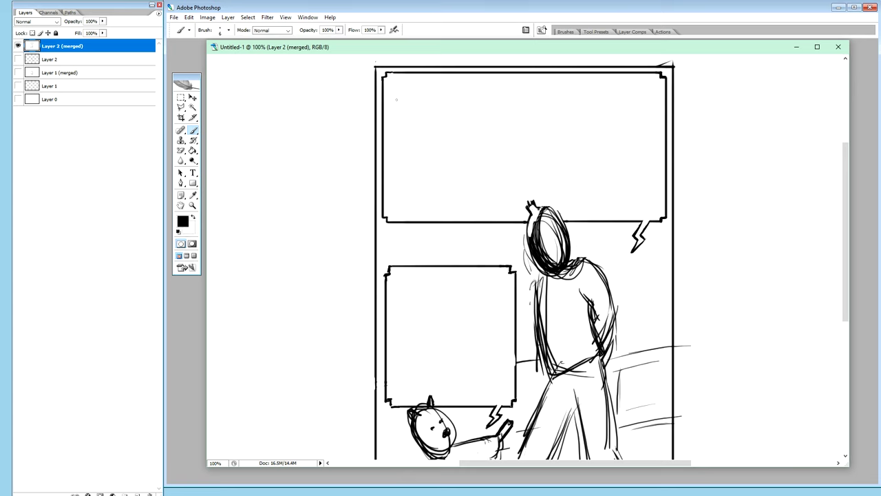
left_click_drag(394, 84, 412, 85)
left_click_drag(403, 149, 414, 149)
left_click_drag(396, 199, 414, 202)
mouse_move(396, 173)
left_mouse_down()
mouse_move(396, 184)
mouse_move(415, 177)
left_mouse_up()
mouse_move(397, 125)
left_mouse_down()
mouse_move(399, 116)
mouse_move(415, 121)
left_mouse_up()
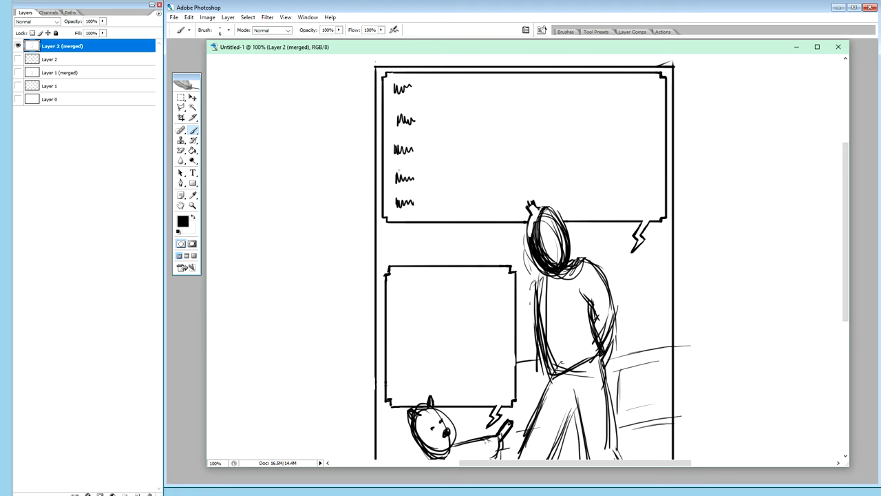
Scribble four wavy placeholder text lines in the lower caption box
left_click_drag(398, 284, 425, 285)
left_click_drag(398, 340, 427, 335)
mouse_move(399, 383)
left_mouse_down()
mouse_move(424, 383)
mouse_move(400, 362)
mouse_move(428, 361)
left_mouse_up()
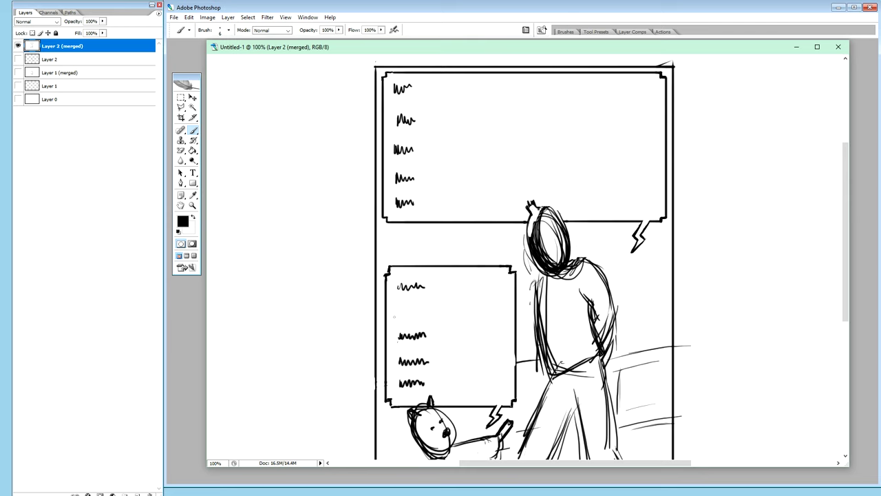
left_click_drag(402, 306, 429, 312)
Zoom out to 66.7% to view the whole comic panel
key("ctrl+minus")
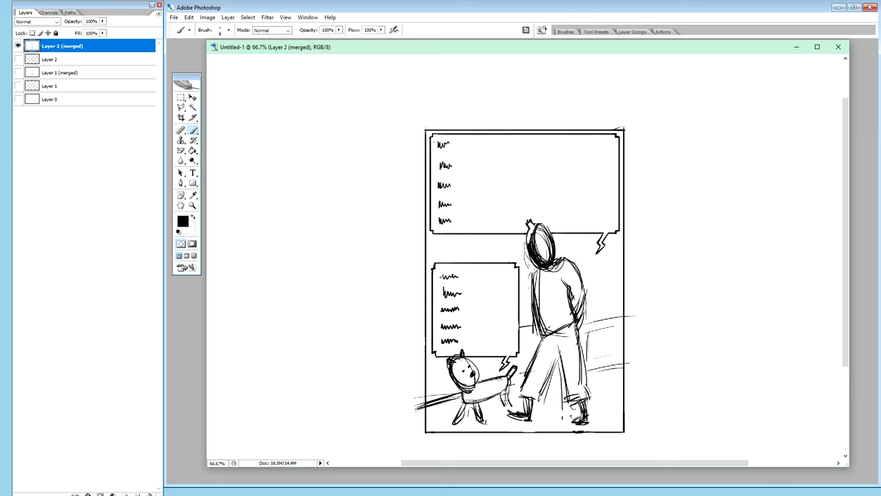
Zoom and pan in on the upper balloon's notched top-left corner
key("ctrl+equal")
key("ctrl+equal")
key("ctrl+equal")
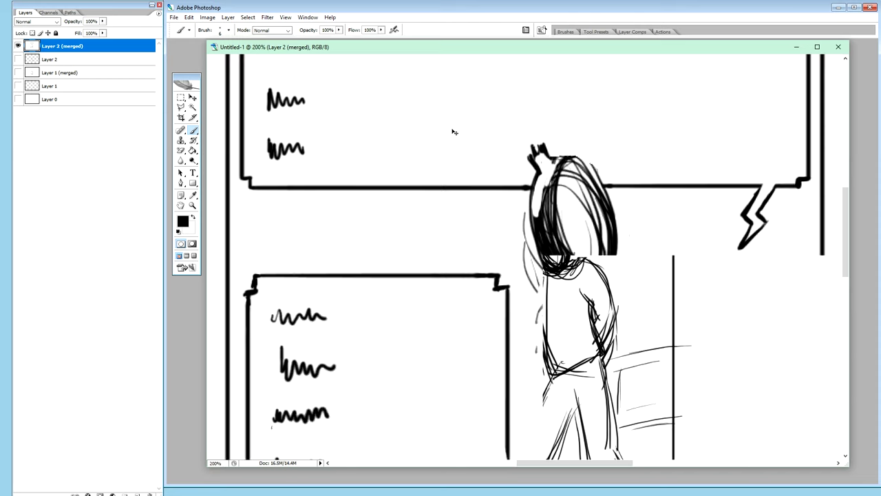
key("h")
mouse_move(356, 206)
left_mouse_down()
mouse_move(404, 217)
mouse_move(425, 122)
mouse_move(504, 130)
mouse_move(515, 195)
left_mouse_up()
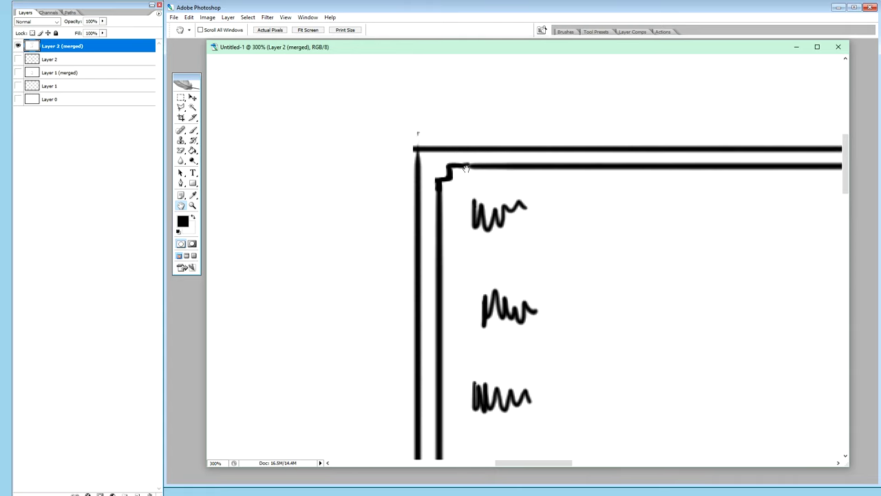
left_click_drag(462, 200, 463, 199)
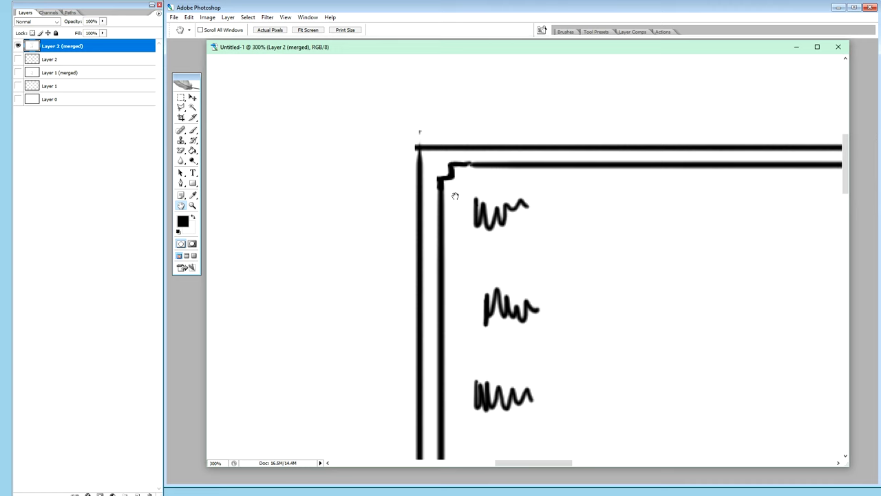
left_click_drag(463, 195, 440, 177)
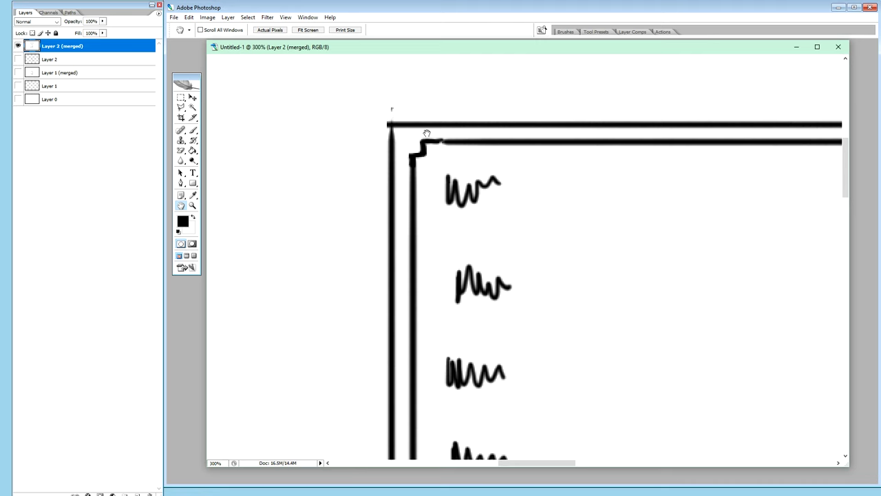
key("ctrl+minus")
key("ctrl+minus")
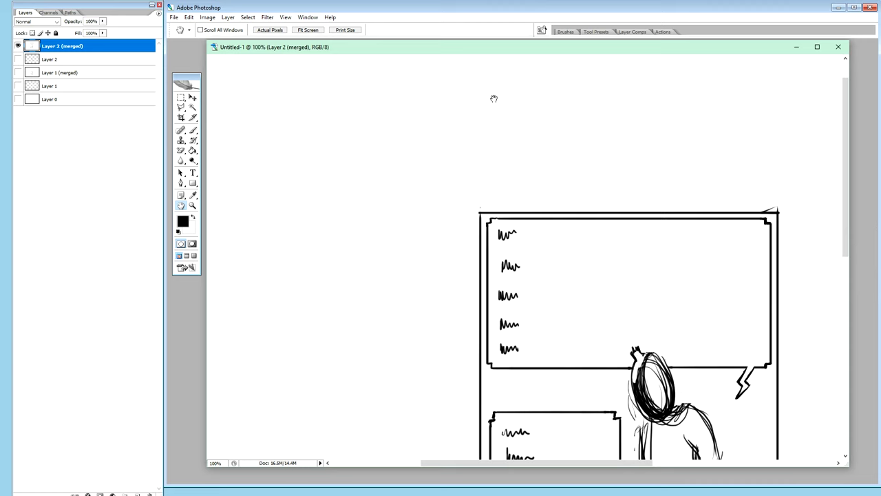
left_click_drag(526, 156, 455, 77)
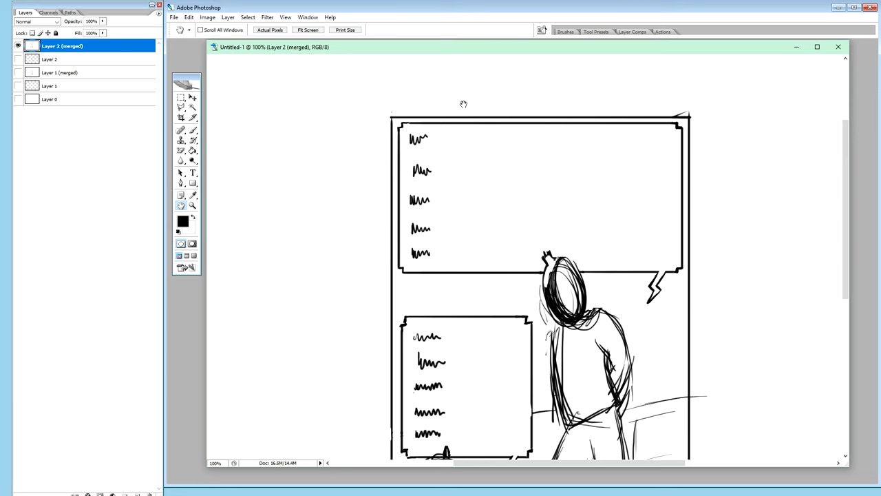
key("ctrl+plus")
key("ctrl+plus")
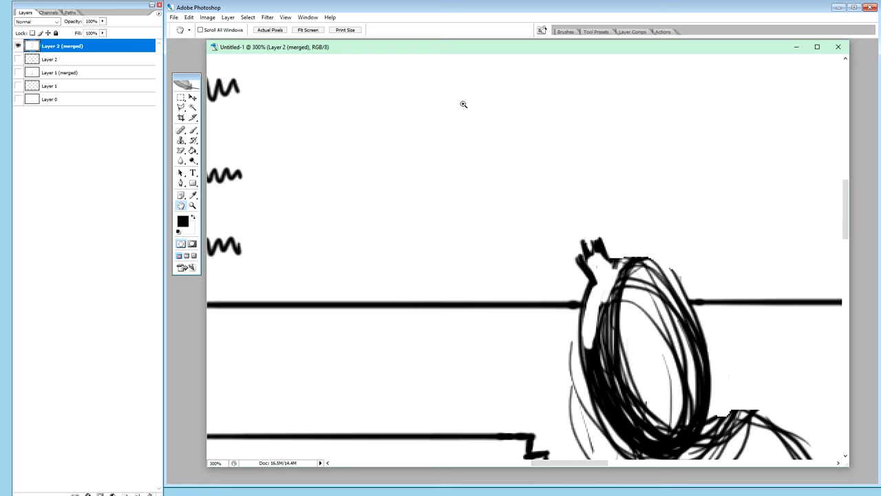
mouse_move(379, 236)
left_mouse_down()
mouse_move(531, 218)
mouse_move(482, 222)
mouse_move(541, 170)
mouse_move(559, 257)
left_mouse_up()
left_click_drag(547, 153, 553, 240)
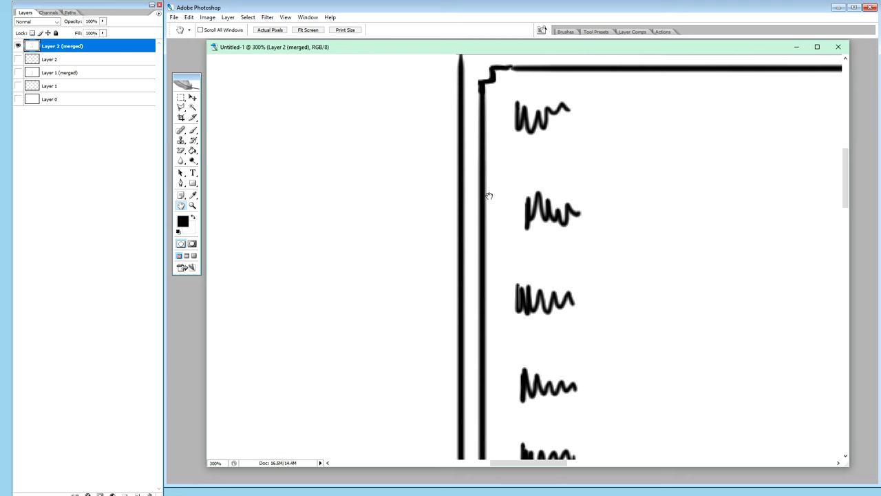
key("ctrl+minus")
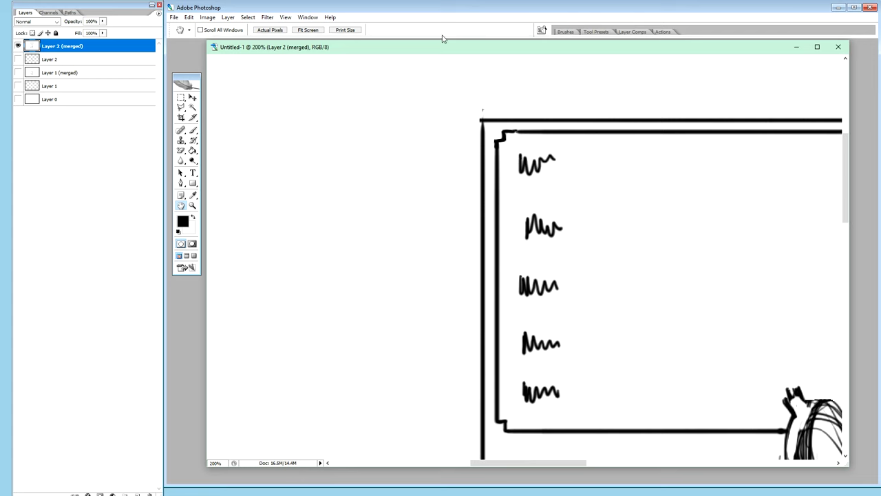
Paint a rounded black top-left corner, clean specks in white, and firm up the left edge
key("b")
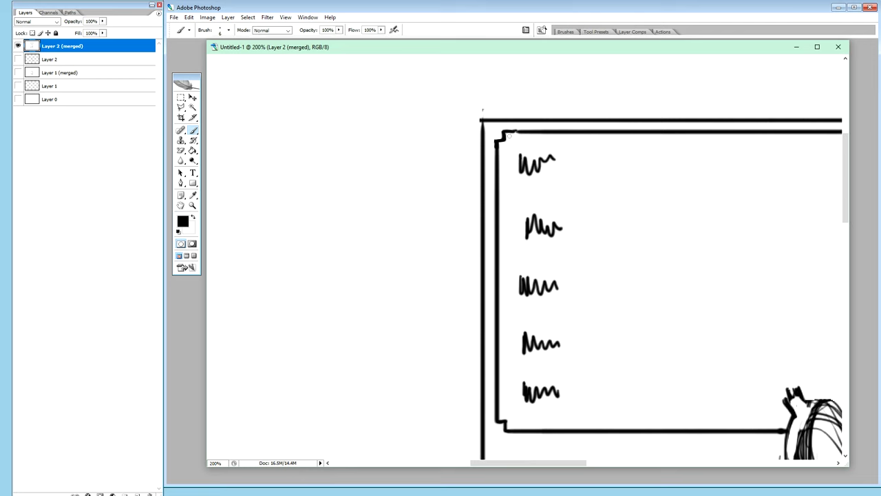
mouse_move(514, 135)
left_mouse_down()
mouse_move(501, 166)
mouse_move(502, 155)
mouse_move(500, 179)
mouse_move(502, 143)
mouse_move(500, 156)
mouse_move(512, 138)
mouse_move(495, 158)
mouse_move(518, 133)
mouse_move(507, 144)
mouse_move(537, 130)
mouse_move(506, 146)
mouse_move(516, 131)
mouse_move(505, 130)
mouse_move(500, 137)
mouse_move(515, 131)
mouse_move(496, 168)
left_mouse_up()
key("x")
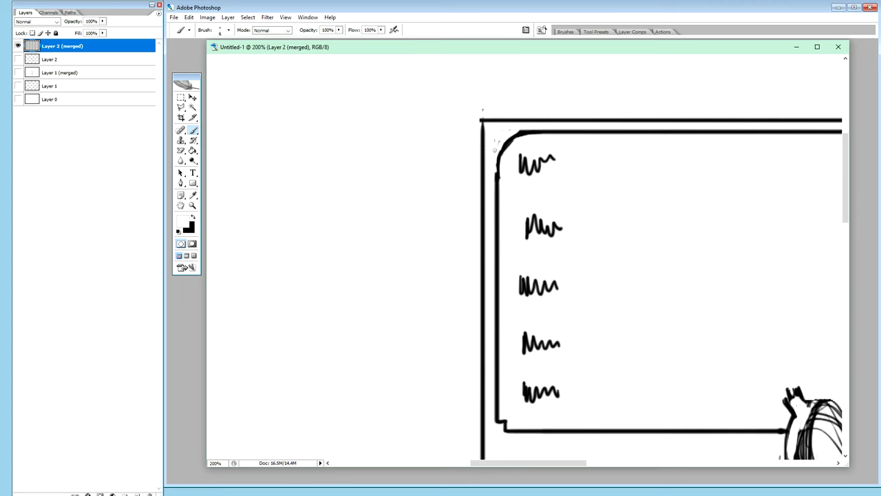
left_click_drag(515, 128, 529, 129)
key("x")
mouse_move(497, 169)
left_mouse_down()
mouse_move(504, 141)
mouse_move(493, 164)
mouse_move(509, 154)
left_mouse_up()
key("x")
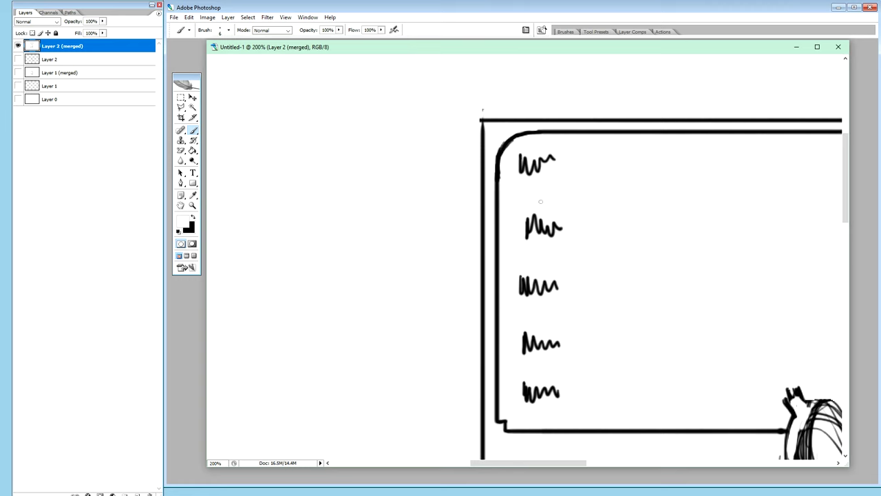
key("space")
left_click_drag(540, 199, 497, 110)
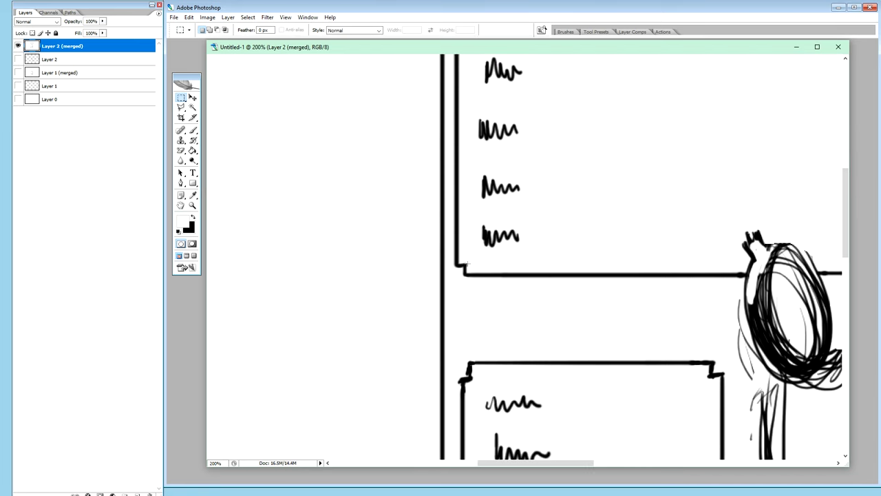
Paint a rounded bottom-left corner on the balloon in black
key("c")
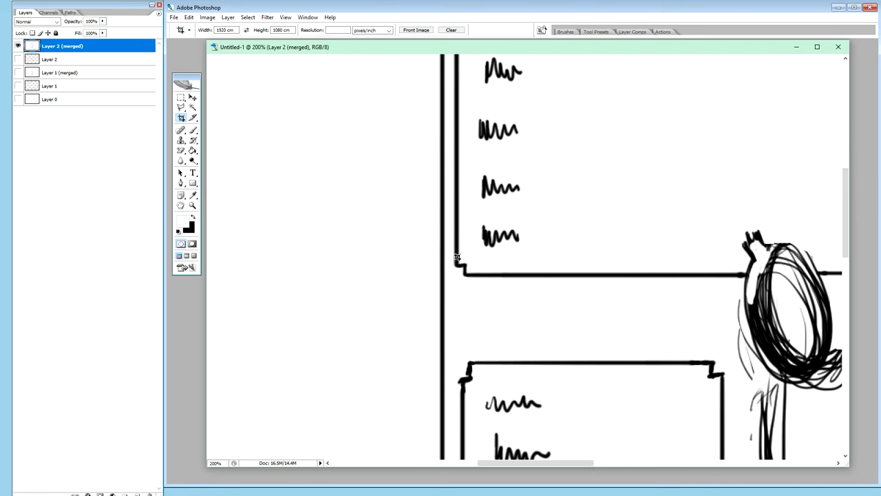
key("b")
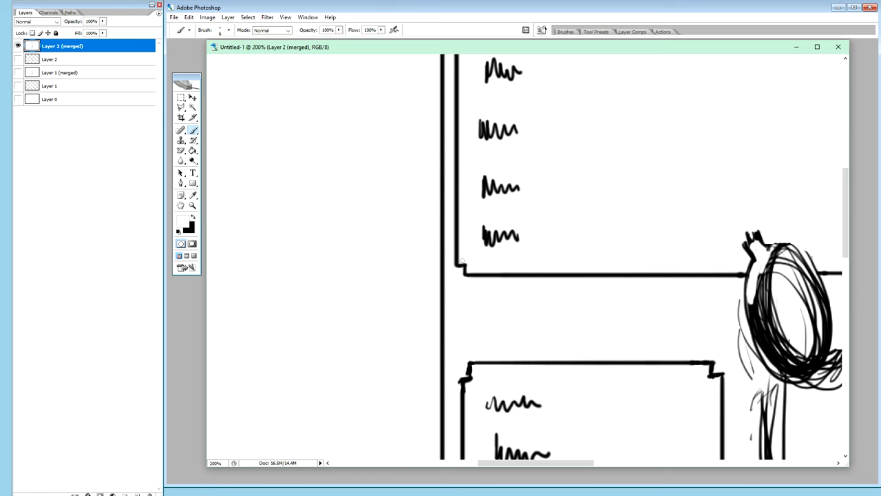
key("x")
mouse_move(480, 273)
left_mouse_down()
mouse_move(458, 243)
mouse_move(472, 271)
mouse_move(458, 245)
mouse_move(495, 273)
mouse_move(475, 269)
mouse_move(500, 274)
mouse_move(484, 275)
mouse_move(456, 241)
left_mouse_up()
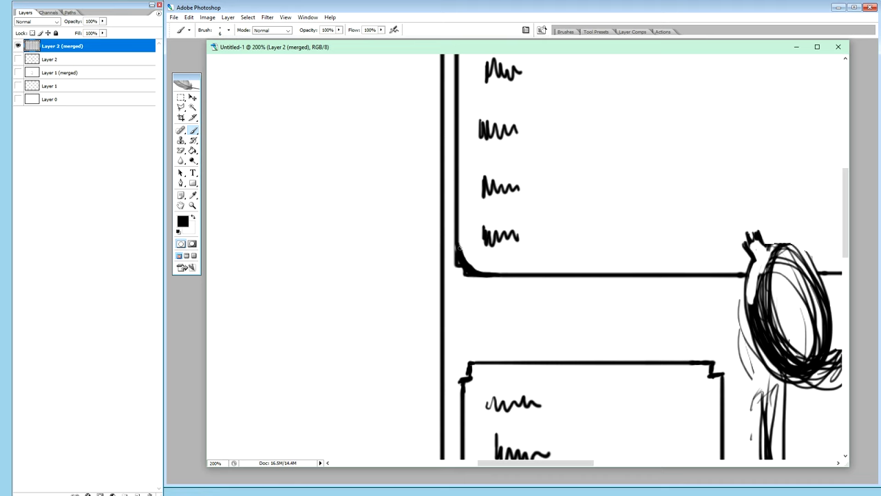
Thin the heavy corner and erase stray marks in white, then touch up its bottom edge in black
key("x")
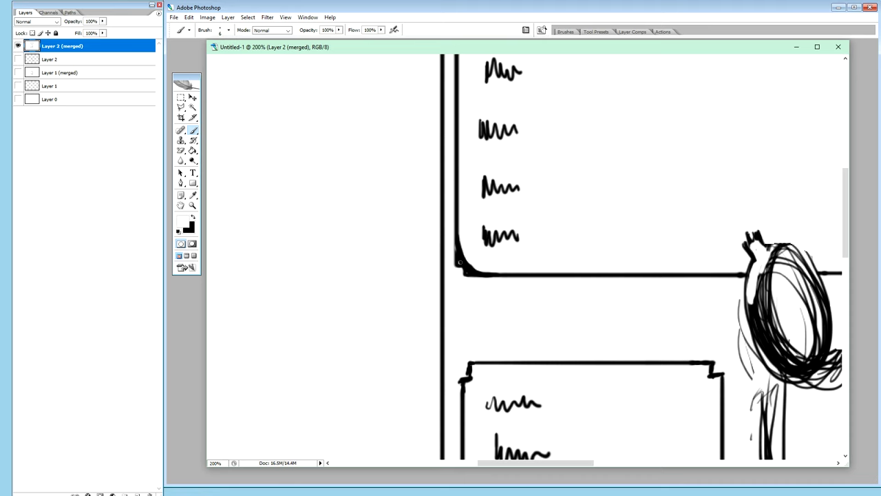
left_click_drag(460, 265, 474, 276)
left_click_drag(455, 259, 454, 255)
left_click_drag(462, 268, 477, 276)
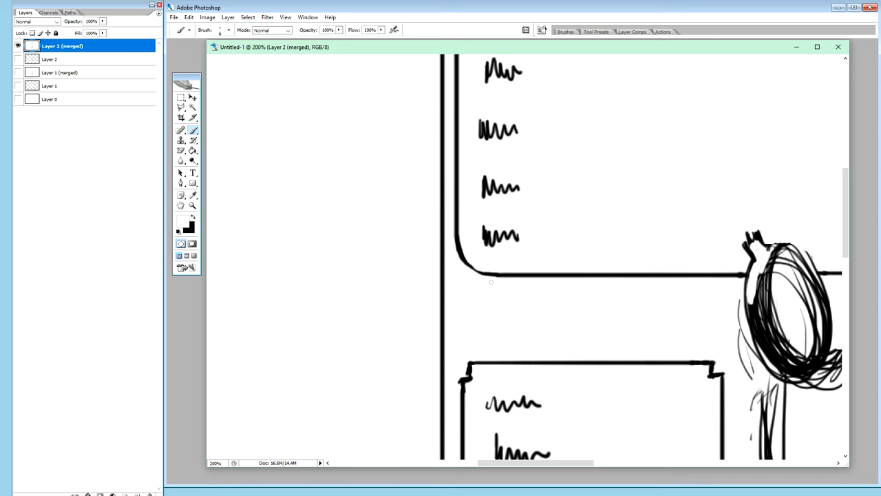
key("x")
left_click_drag(470, 266, 496, 274)
key("ctrl+space")
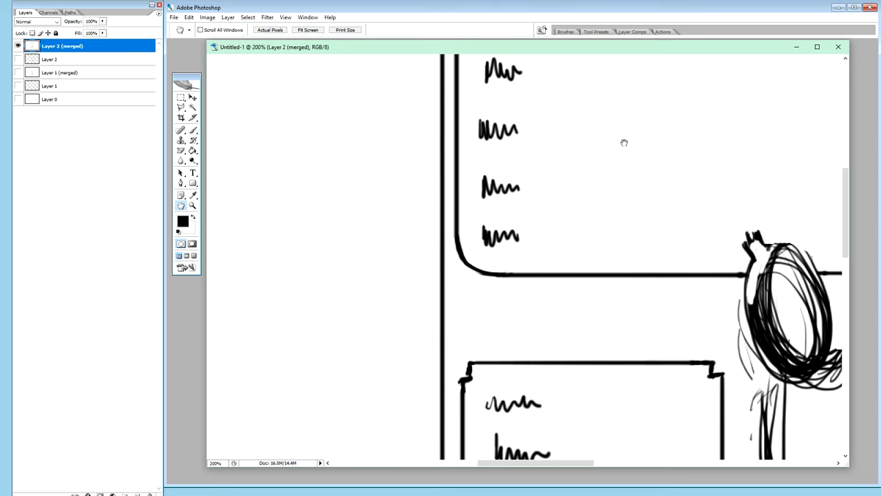
key("ctrl+minus")
key("ctrl+minus")
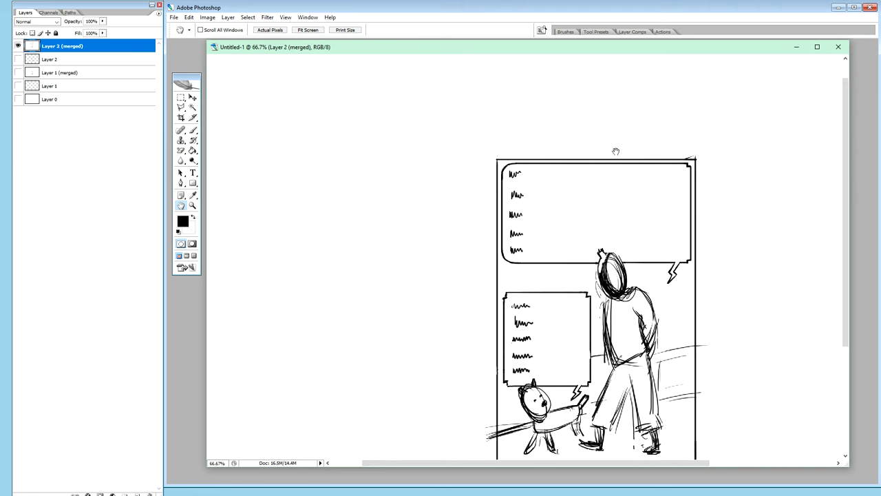
left_click_drag(637, 204, 498, 229)
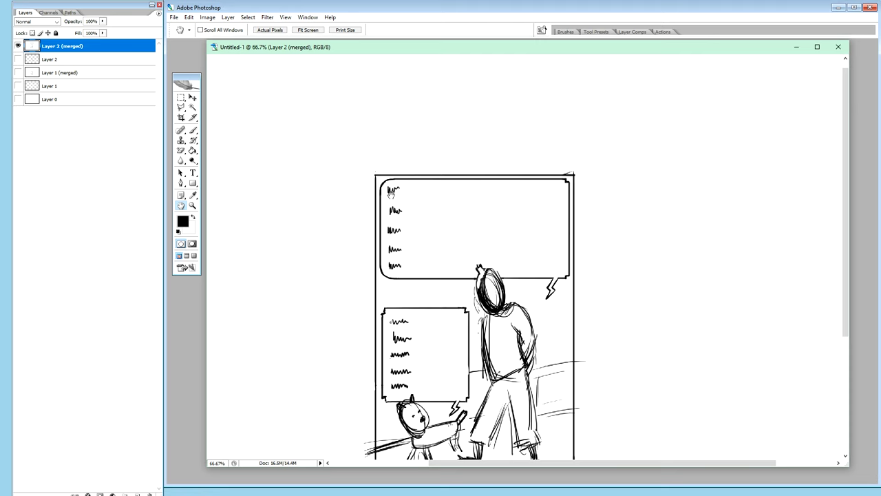
key("ctrl")
Zoom in and fill the balloon's top-right inner corner with a black diagonal stroke
left_click(455, 180, "ctrl")
left_click(455, 180, "ctrl")
left_click(455, 181, "ctrl")
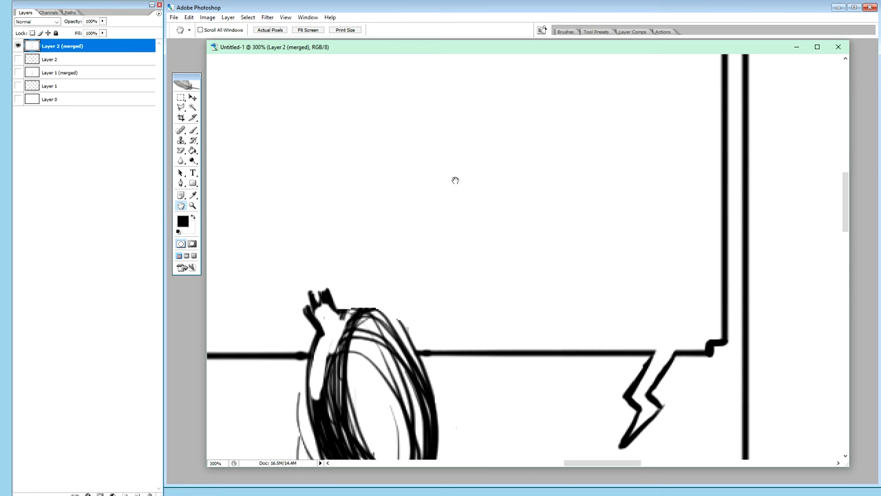
left_click_drag(600, 126, 585, 204)
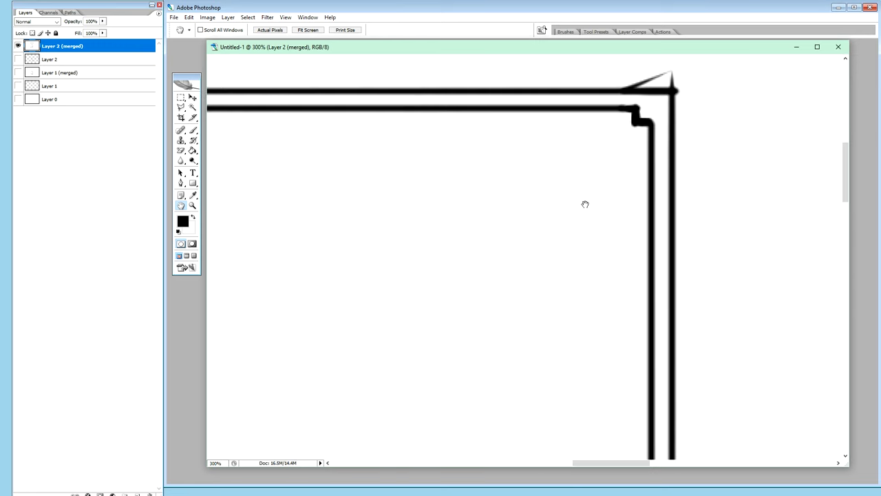
key("b")
key("x")
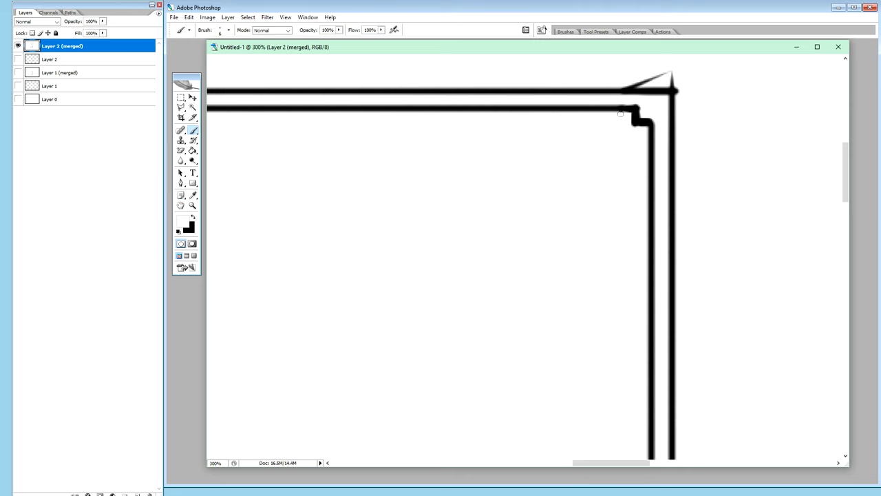
key("x")
left_click(611, 111, "shift")
mouse_move(611, 110)
left_mouse_down()
mouse_move(640, 133)
mouse_move(629, 121)
mouse_move(645, 142)
mouse_move(627, 117)
mouse_move(655, 164)
mouse_move(637, 132)
mouse_move(653, 183)
mouse_move(659, 155)
mouse_move(645, 128)
mouse_move(657, 127)
mouse_move(607, 101)
mouse_move(642, 101)
mouse_move(636, 110)
mouse_move(646, 111)
mouse_move(598, 102)
mouse_move(604, 111)
mouse_move(595, 109)
mouse_move(620, 113)
mouse_move(647, 144)
mouse_move(633, 123)
mouse_move(650, 151)
mouse_move(604, 117)
mouse_move(630, 127)
mouse_move(601, 115)
mouse_move(641, 149)
mouse_move(619, 123)
mouse_move(644, 160)
mouse_move(632, 133)
mouse_move(644, 162)
left_mouse_up()
Thicken the rounded corner's outer edge in black and thin its inner edge in white
key("x")
key("x")
key("x")
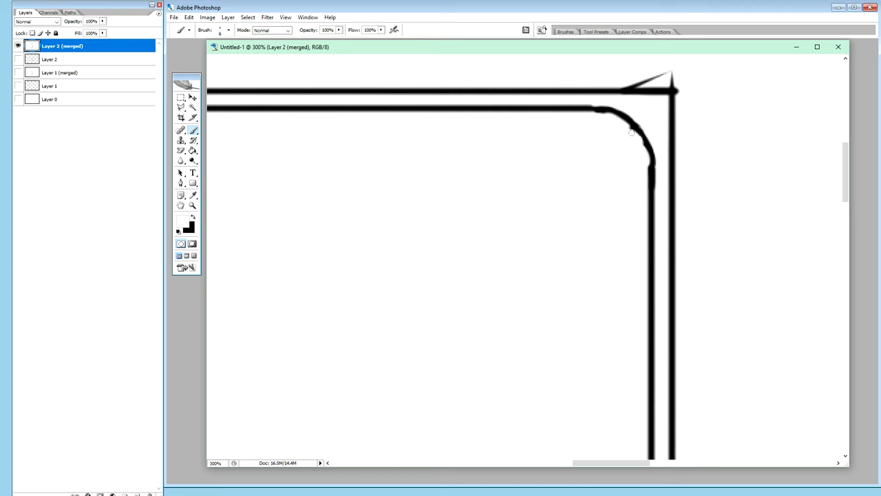
key("x")
mouse_move(635, 122)
left_mouse_down()
mouse_move(642, 129)
mouse_move(628, 116)
mouse_move(647, 141)
left_mouse_up()
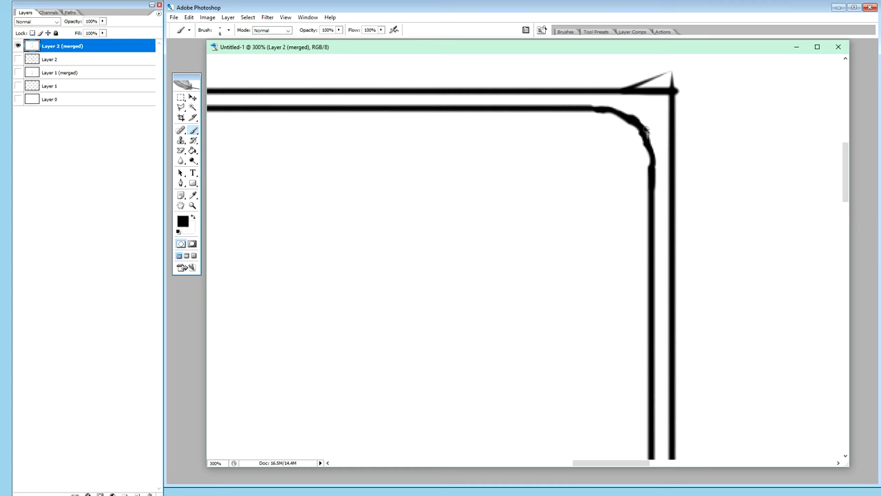
key("x")
mouse_move(655, 172)
left_mouse_down()
mouse_move(641, 135)
mouse_move(648, 152)
left_mouse_up()
key("x")
key("x")
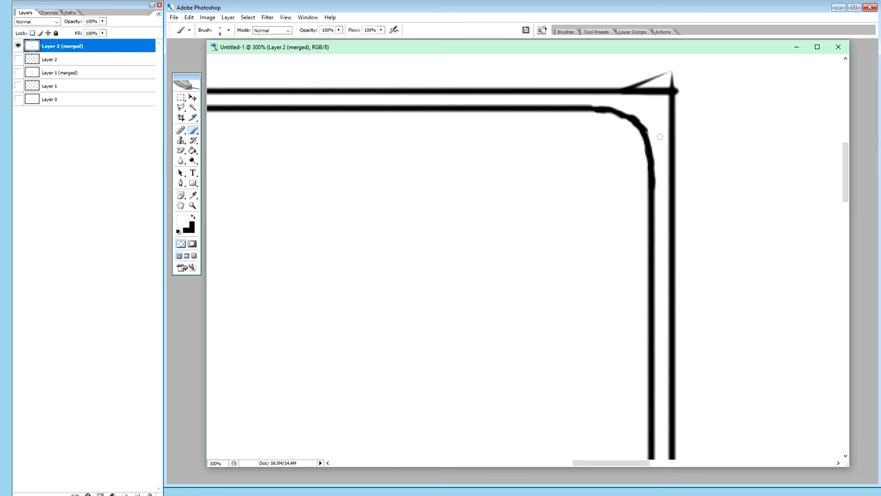
Paint a smooth black curve along the balloon's lower-right corner
key("h")
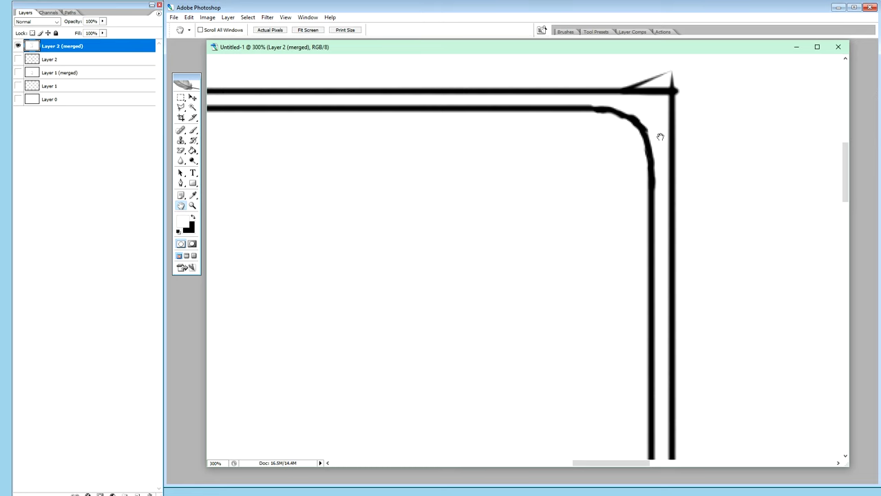
left_click_drag(553, 305, 521, 142)
mouse_move(529, 278)
left_mouse_down()
mouse_move(547, 216)
mouse_move(569, 207)
left_mouse_up()
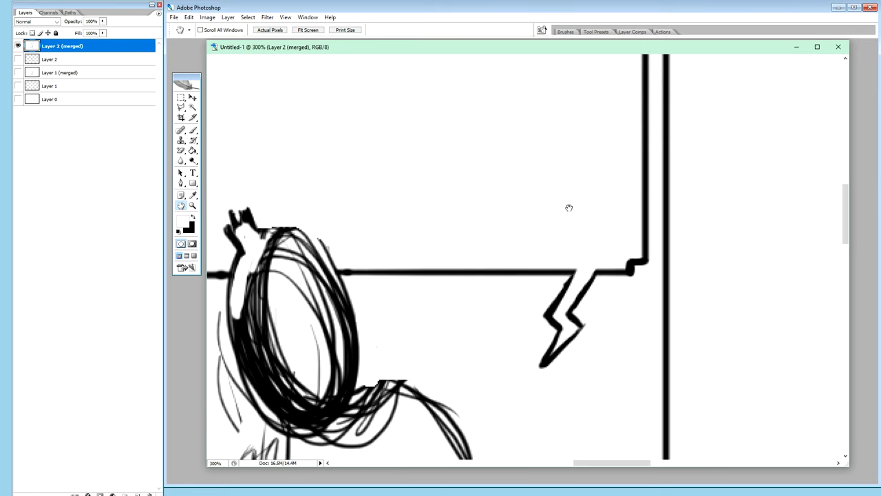
key("b")
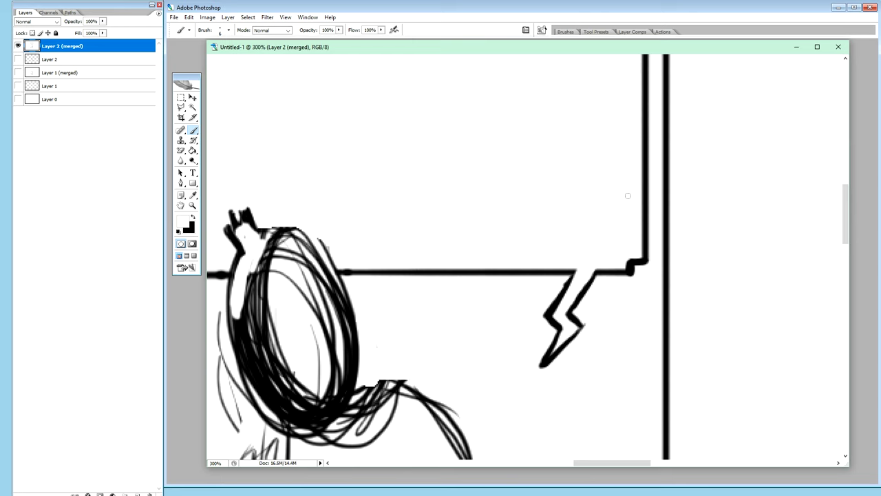
key("x")
mouse_move(636, 260)
left_mouse_down()
mouse_move(642, 222)
mouse_move(626, 267)
left_mouse_up()
mouse_move(641, 235)
left_mouse_down()
mouse_move(613, 272)
mouse_move(632, 259)
mouse_move(626, 266)
mouse_move(604, 271)
mouse_move(632, 256)
left_mouse_up()
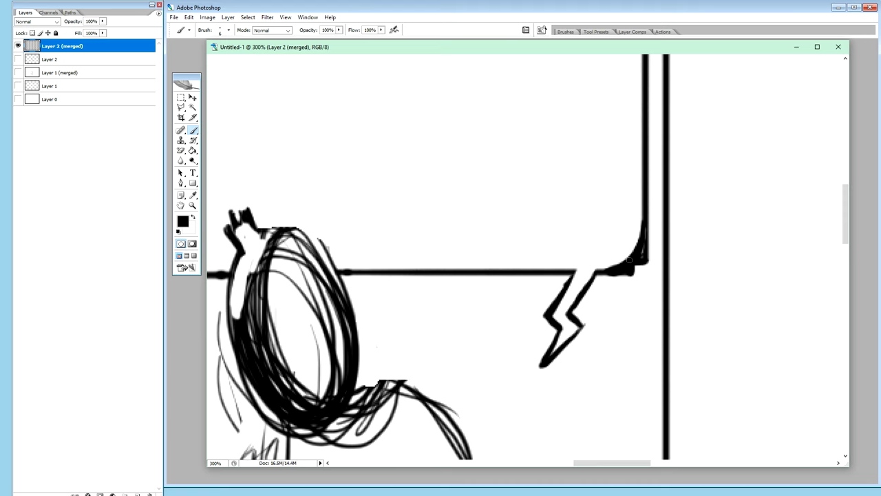
Erase the excess black blob and trim the right edge near the curve in white
key("x")
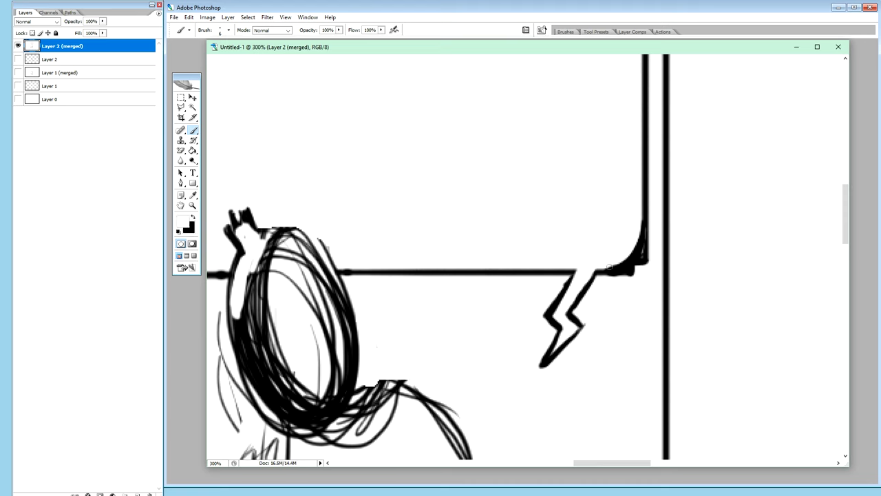
mouse_move(611, 263)
left_mouse_down()
mouse_move(637, 270)
mouse_move(630, 272)
mouse_move(647, 250)
mouse_move(629, 273)
mouse_move(612, 276)
mouse_move(647, 248)
mouse_move(634, 269)
mouse_move(646, 244)
mouse_move(631, 271)
mouse_move(639, 264)
mouse_move(652, 221)
left_mouse_up()
mouse_move(652, 258)
left_mouse_down()
mouse_move(645, 264)
mouse_move(649, 239)
left_mouse_up()
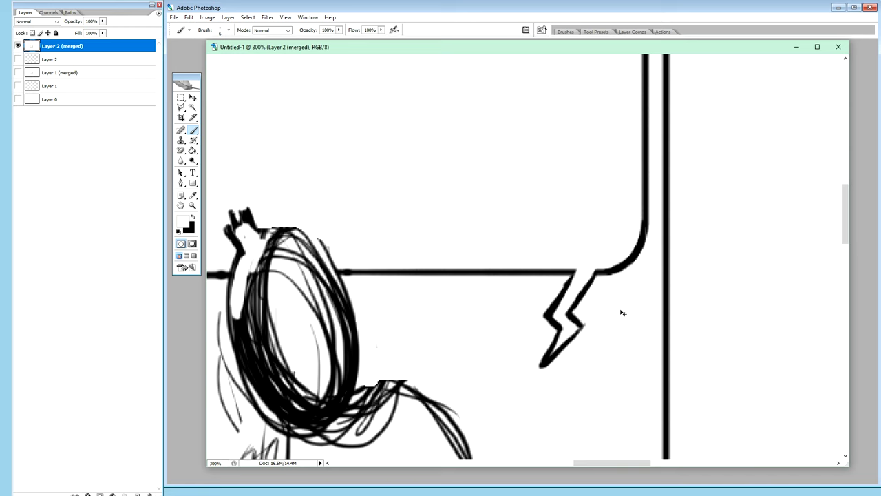
key("ctrl+minus")
key("ctrl+minus")
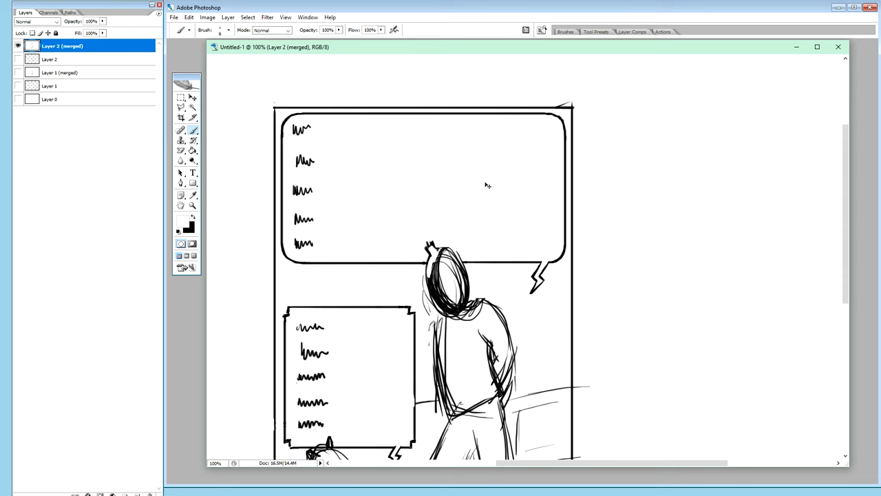
key("ctrl+plus")
key("h")
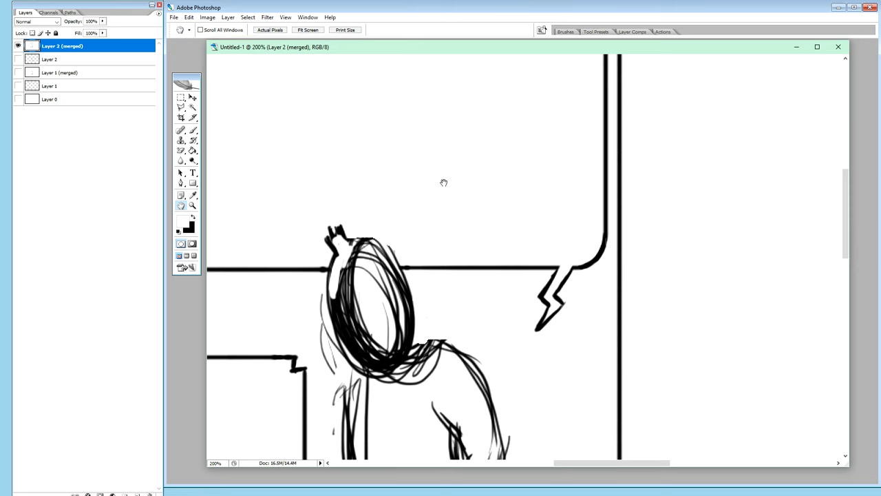
mouse_move(366, 195)
left_mouse_down()
mouse_move(464, 145)
mouse_move(549, 249)
mouse_move(537, 216)
mouse_move(558, 234)
left_mouse_up()
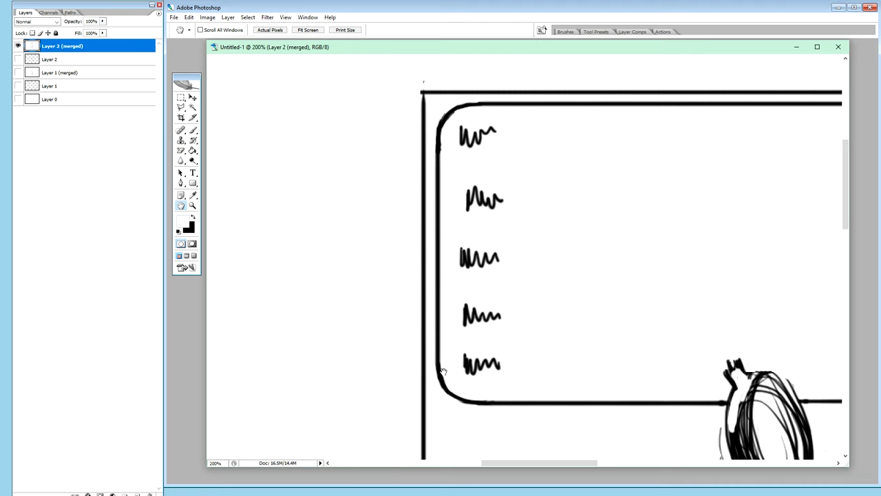
Copy the balloon's left edge and scribbles onto Layer 3 and nudge it into place
key("m")
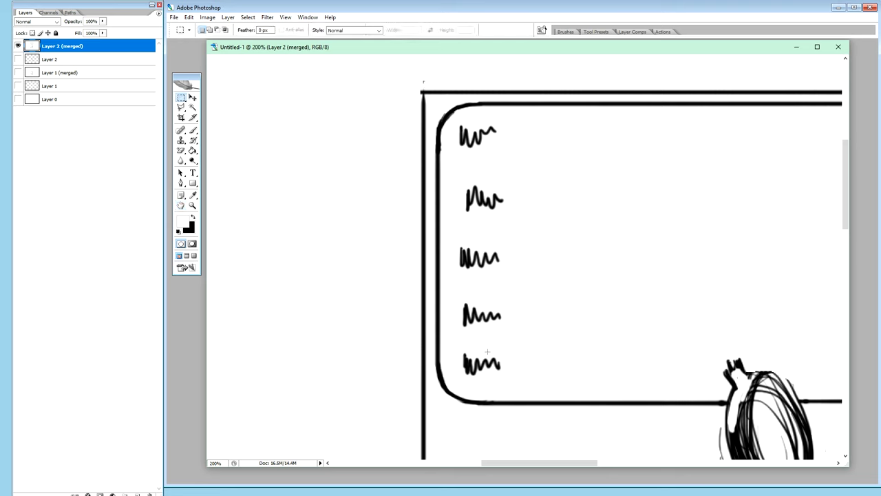
left_click_drag(471, 417, 408, 266)
mouse_move(420, 121)
left_mouse_down()
mouse_move(413, 100)
mouse_move(428, 97)
left_mouse_up()
key("ctrl+j")
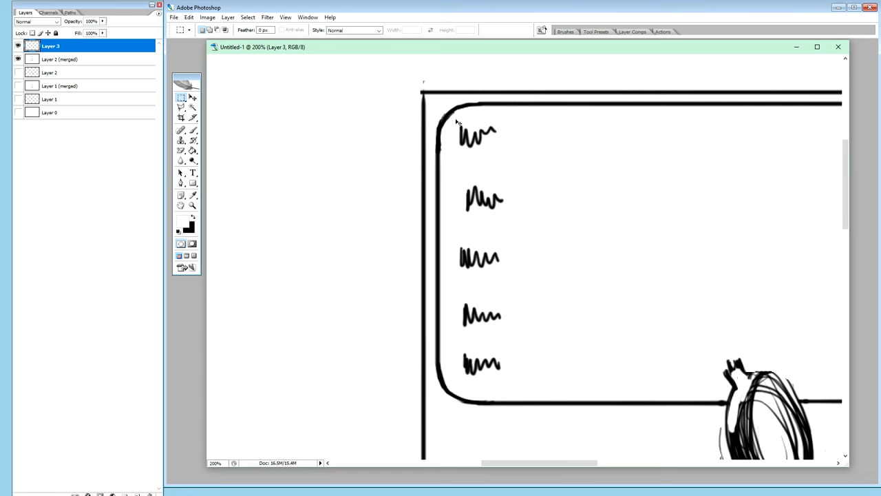
key("v")
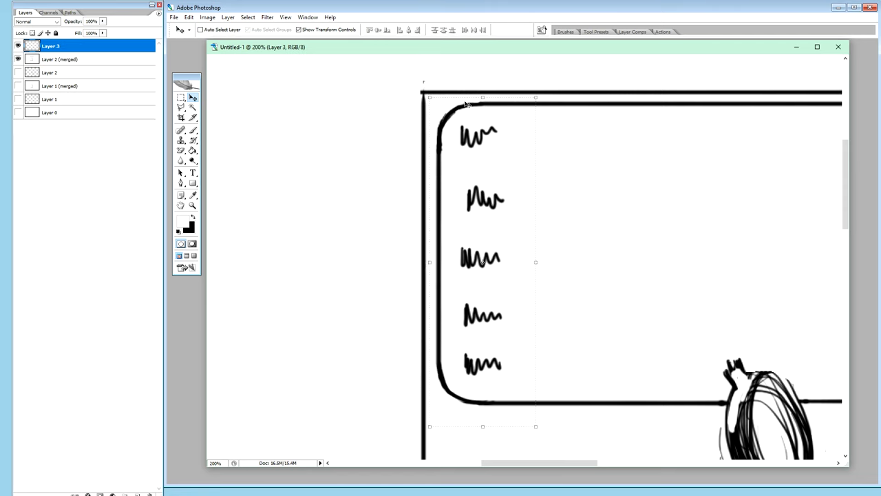
key("Right")
key("Right")
key("Right")
key("Right")
key("Right")
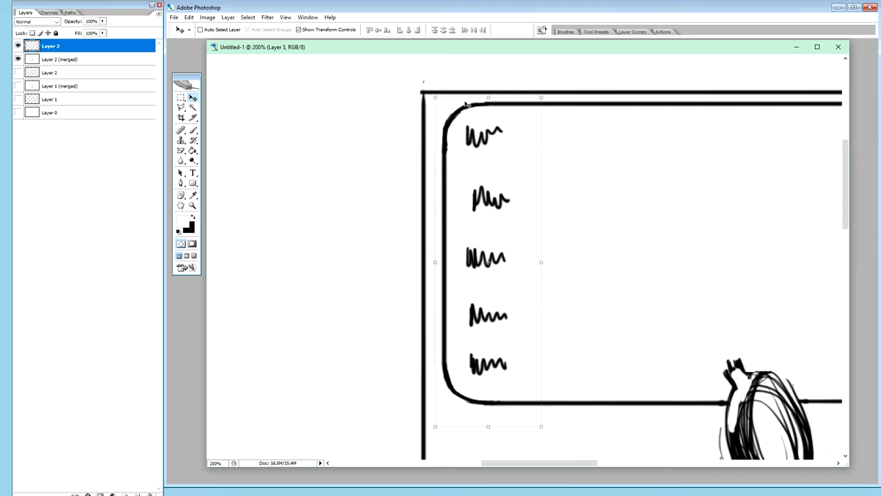
key("Left")
key("Left")
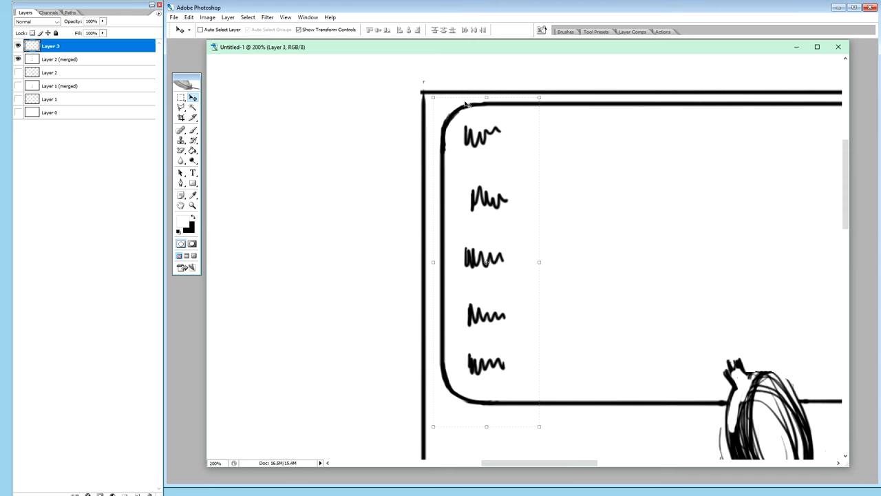
Paste another copy as Layer 4, nudge it onto the balloon edge, and zoom out to 100%
key("ctrl+v")
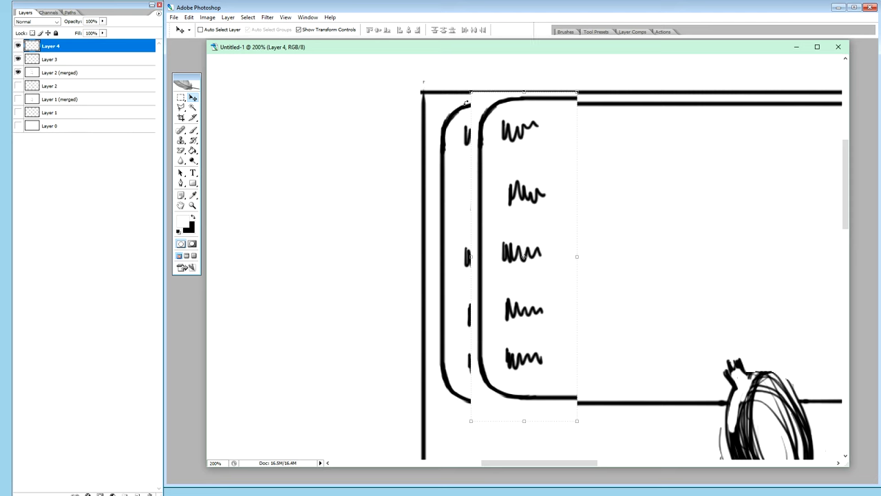
left_click_drag(525, 256, 524, 265)
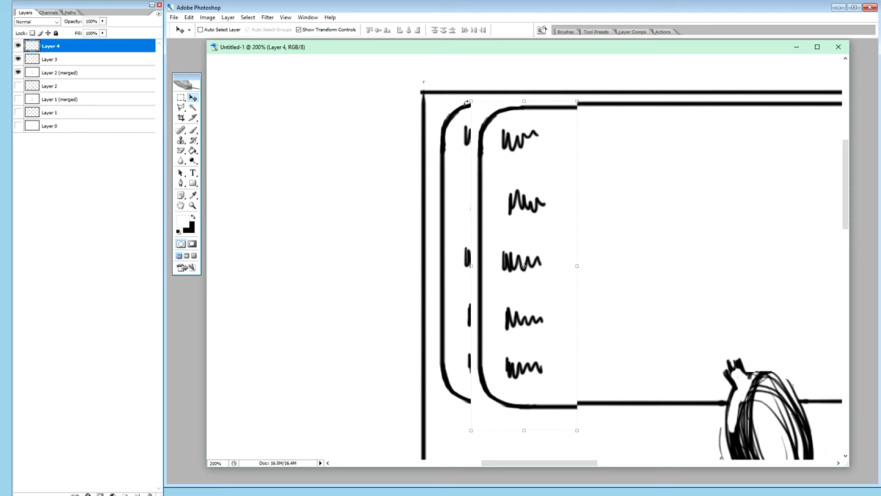
key("Left")
key("Left")
key("Left")
key("Left")
key("Left")
key("Left")
key("Left")
key("Left")
key("Left")
key("Left")
key("Left")
key("Left")
key("Left")
key("Left")
key("Left")
key("Left")
key("Left")
key("Left")
key("Left")
key("Left")
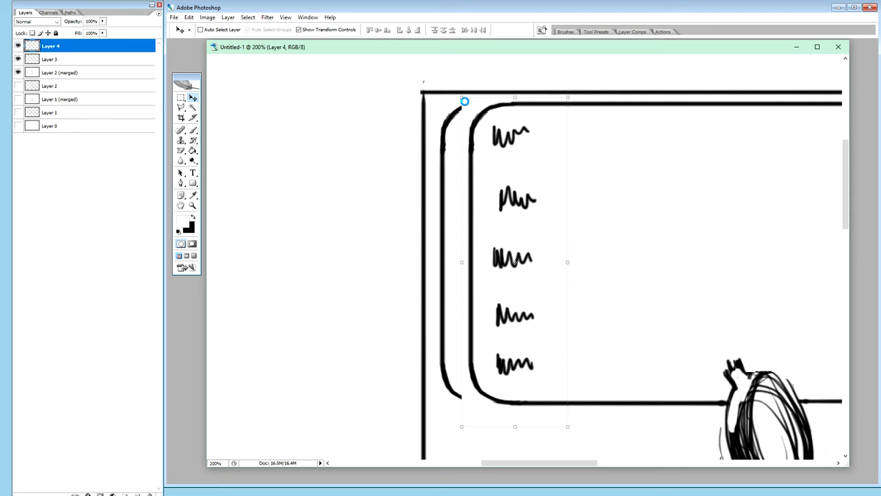
key("Left")
key("Left")
key("Left")
key("Left")
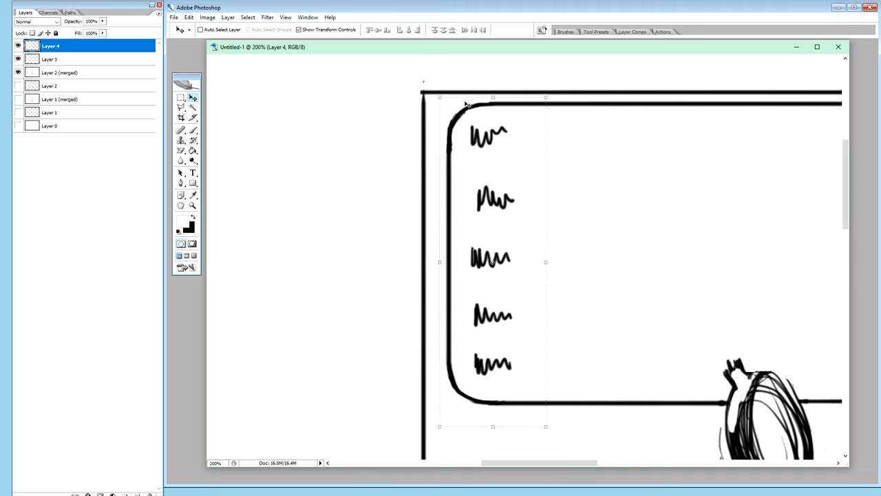
key("Right")
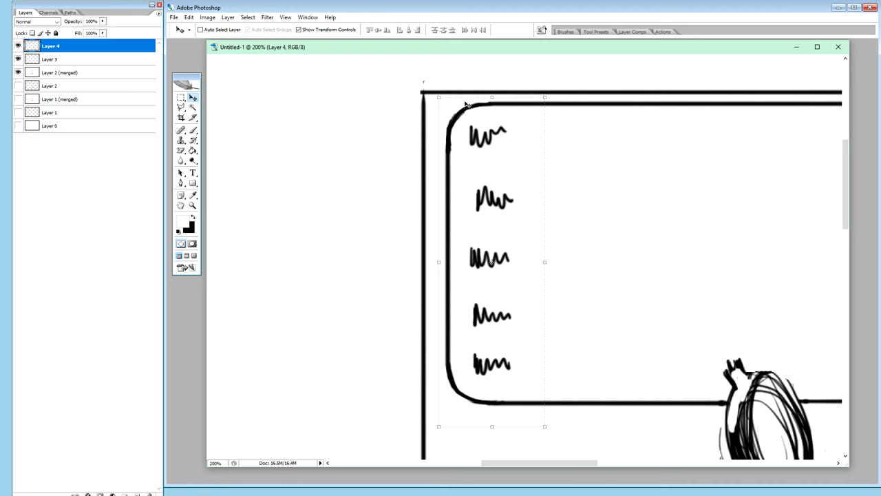
key("ctrl+minus")
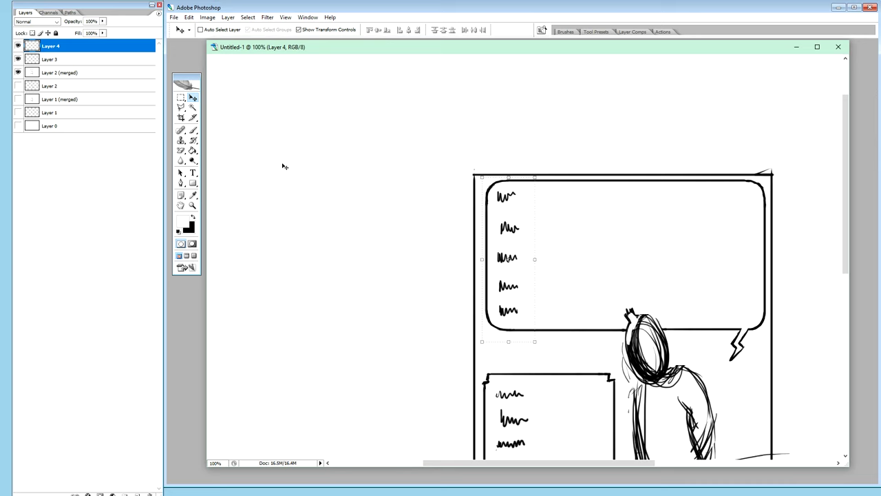
Stamp Layer 3 and Layer 2 (merged) into a merged layer, then hide Layers 4, 3 and 2 (merged)
left_click(80, 70, "shift")
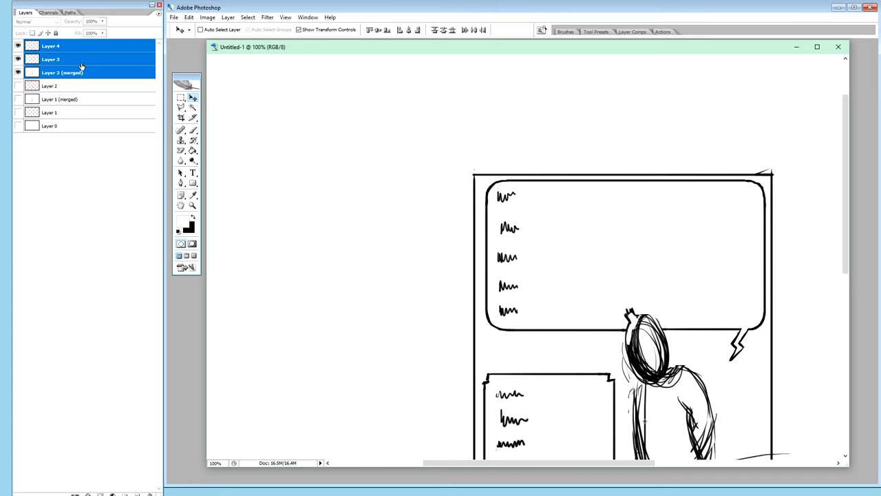
key("ctrl+alt+e")
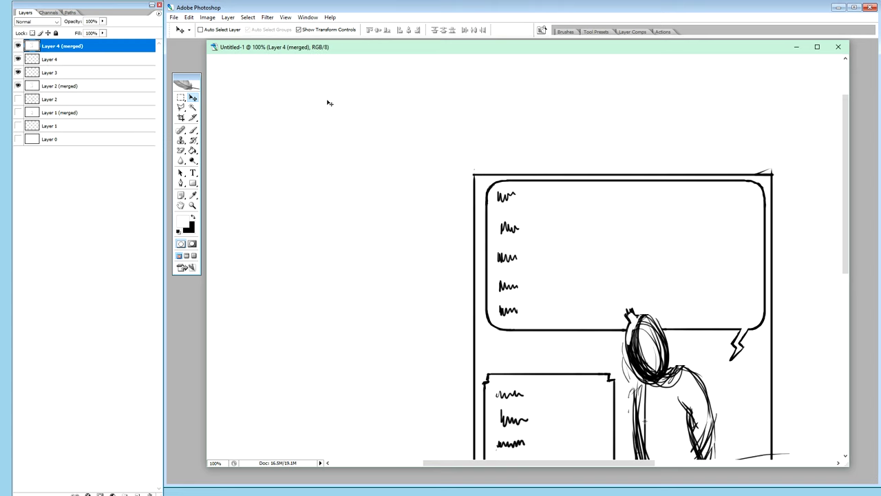
left_click(18, 86)
left_click(18, 73)
left_click(18, 60)
Copy the balloon's top strip to Layer 5, nudge it down, and stamp it with Layer 4 (merged)
key("m")
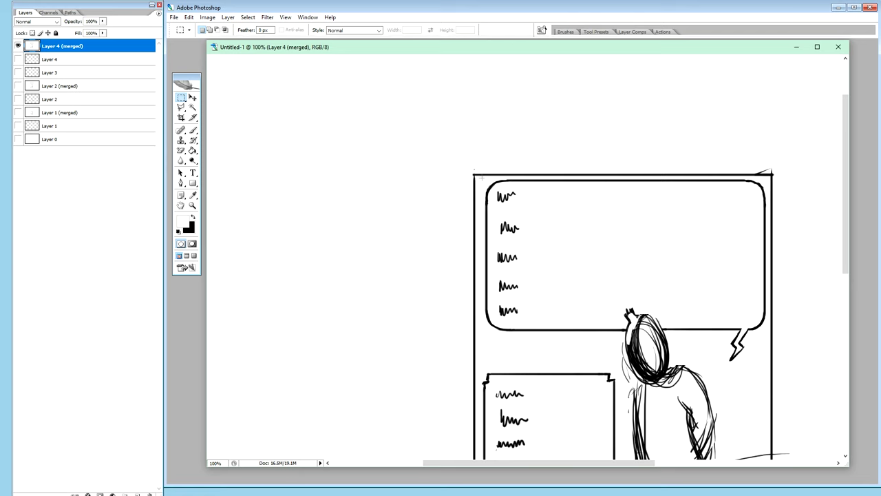
left_click_drag(482, 177, 489, 184)
key("ctrl+j")
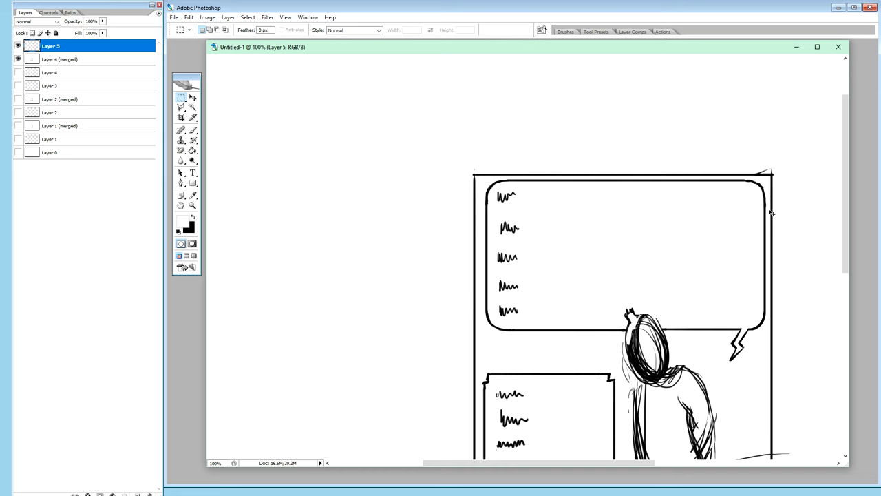
key("v")
key("Down")
key("Down")
key("Down")
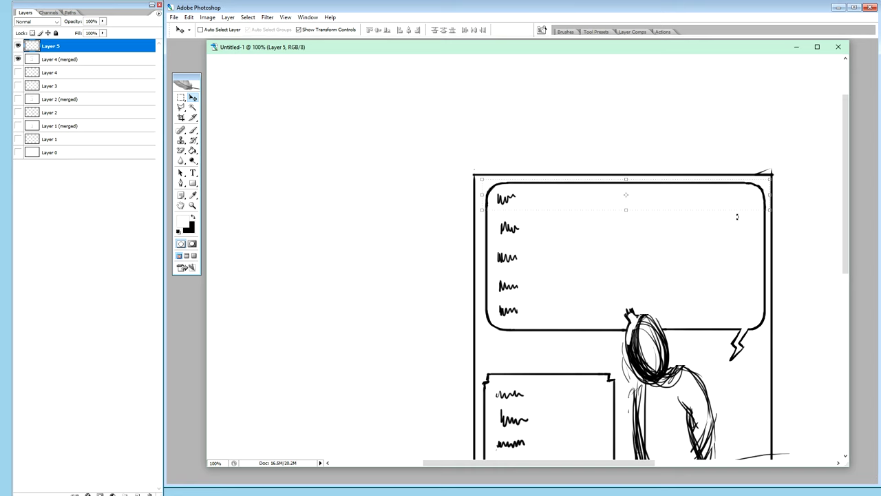
left_click(73, 58, "shift")
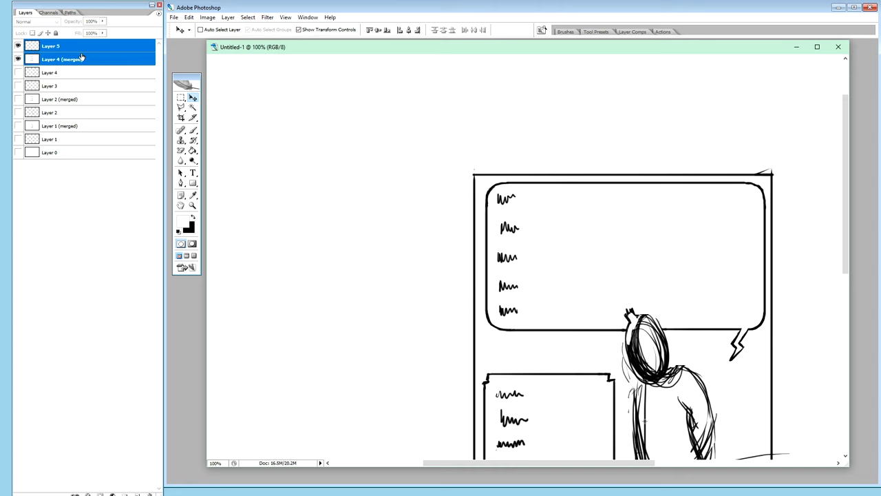
key("ctrl+alt+e")
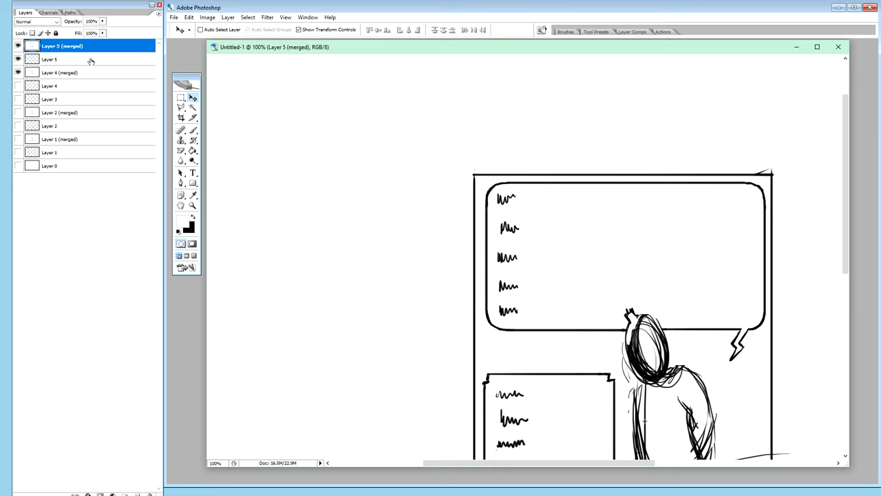
key("m")
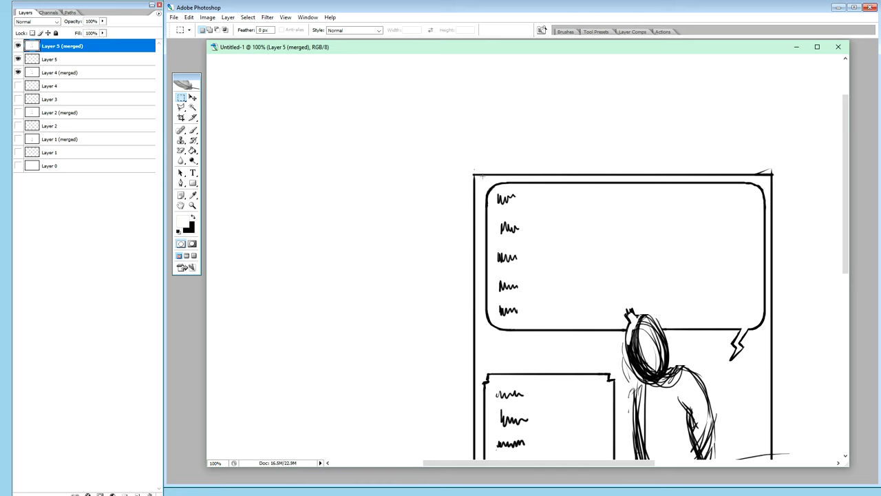
Copy the balloon's top strip to a new layer and nudge it about 5 px down
left_click_drag(513, 197, 770, 208)
key("ctrl+j")
key("v")
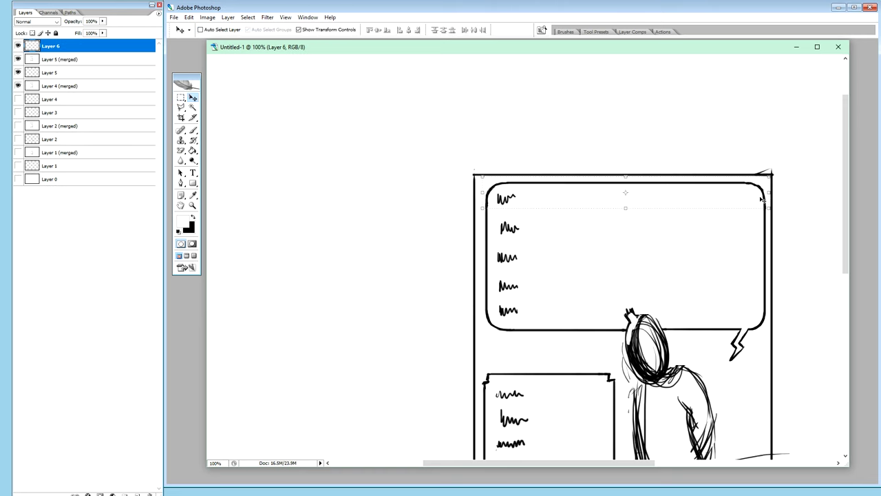
key("Down")
key("Down")
key("Down")
key("Down")
key("Down")
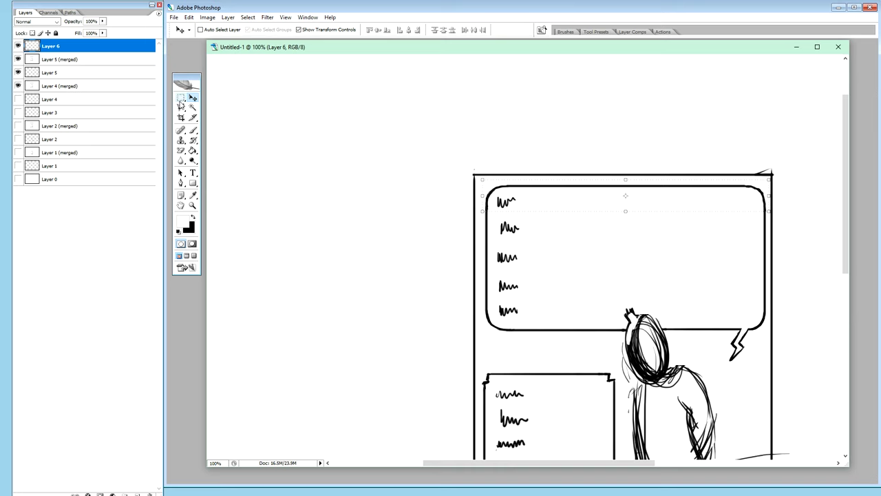
Stamp Layer 5 (merged) through Layer 4 (merged) into Layer 6 (merged) and hide Layer 4 (merged)
left_click(180, 99)
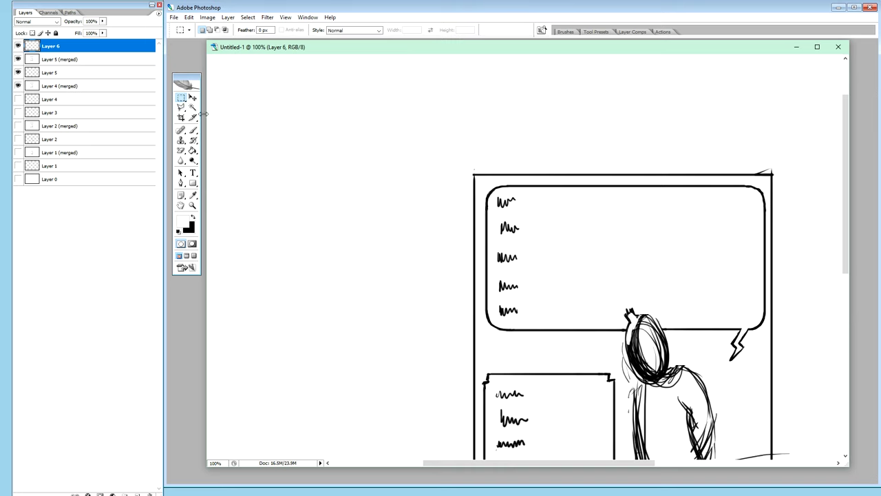
left_click(72, 59, "shift")
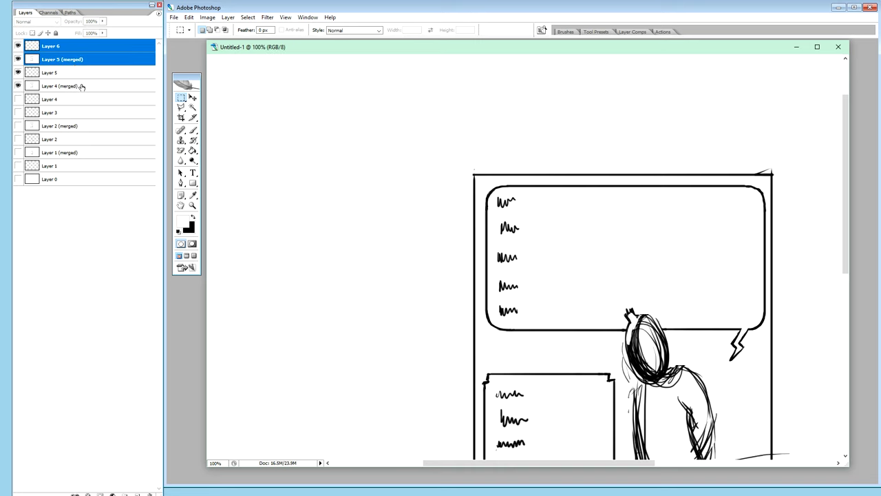
left_click(77, 86, "shift")
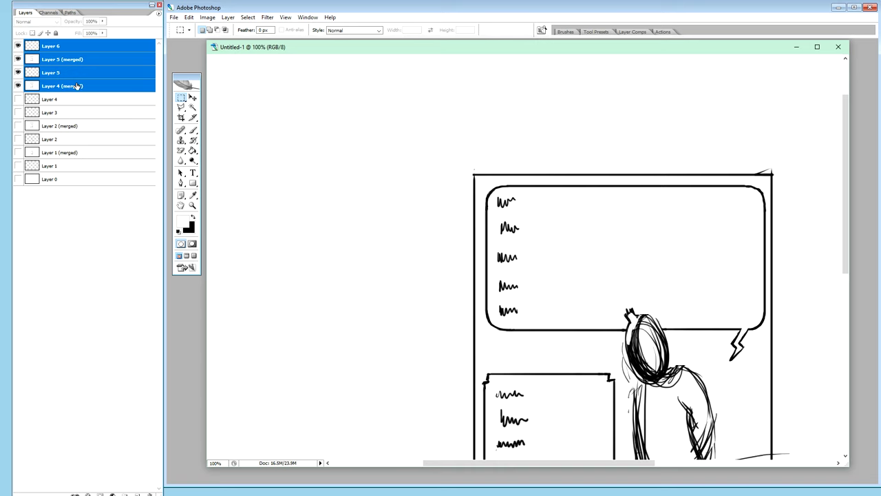
key("ctrl+alt+e")
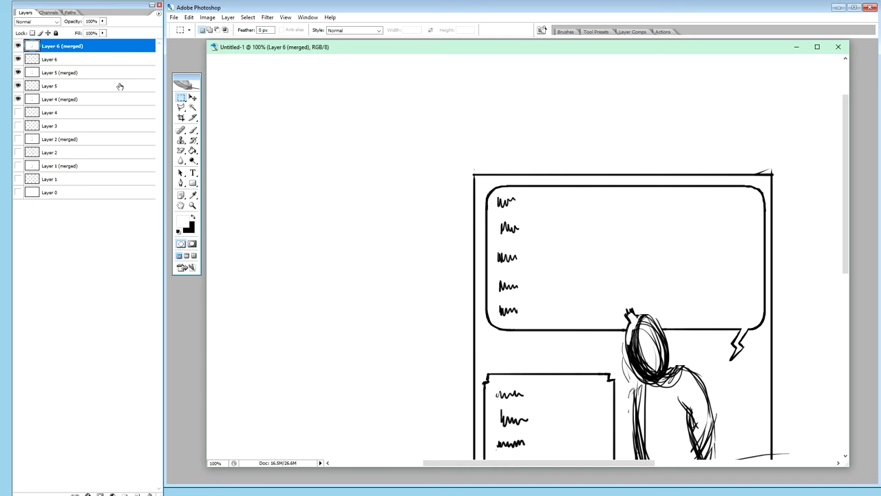
left_click(18, 99)
Copy the left scribble column to Layer 7, flip it horizontally, and move it to the balloon's right
left_click_drag(18, 86, 20, 59)
mouse_move(482, 178)
left_mouse_down()
mouse_move(544, 290)
mouse_move(531, 339)
left_mouse_up()
key("ctrl+j")
key("v")
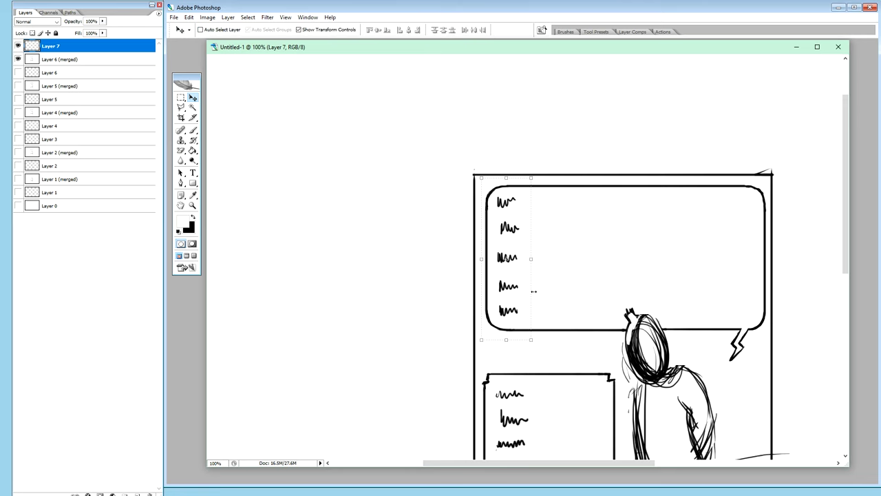
key("ctrl+shift+h")
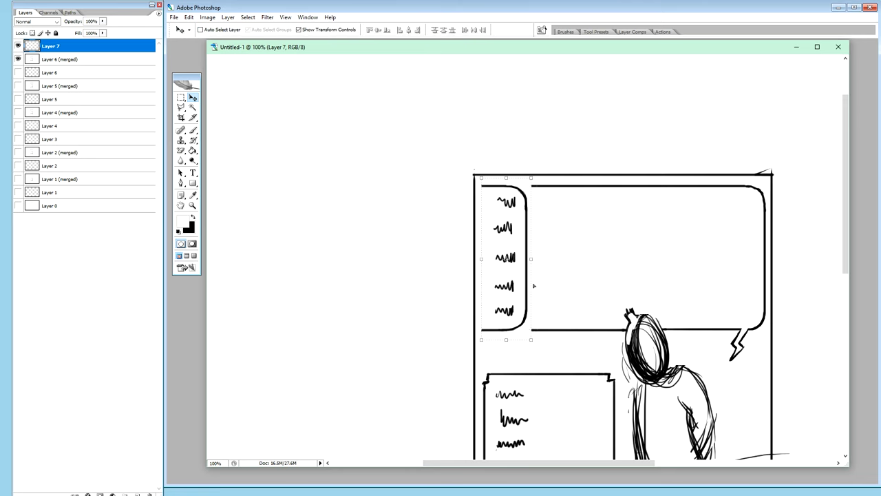
mouse_move(503, 259)
left_mouse_down()
mouse_move(728, 255)
mouse_move(738, 231)
mouse_move(746, 257)
left_mouse_up()
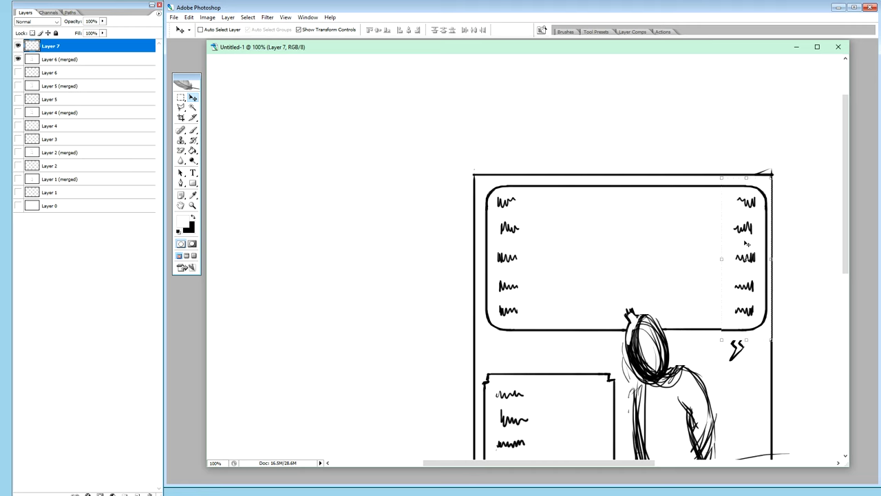
key("Up")
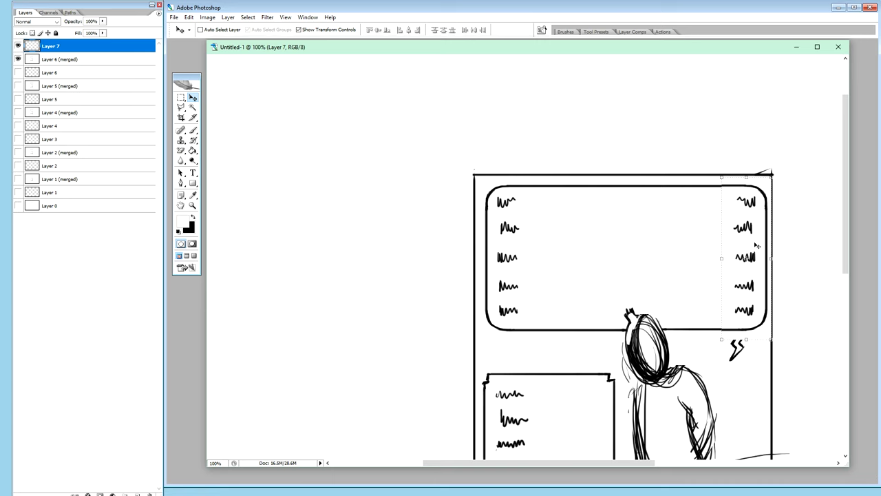
Nudge the flipped right column about 10 px left into place
key("e")
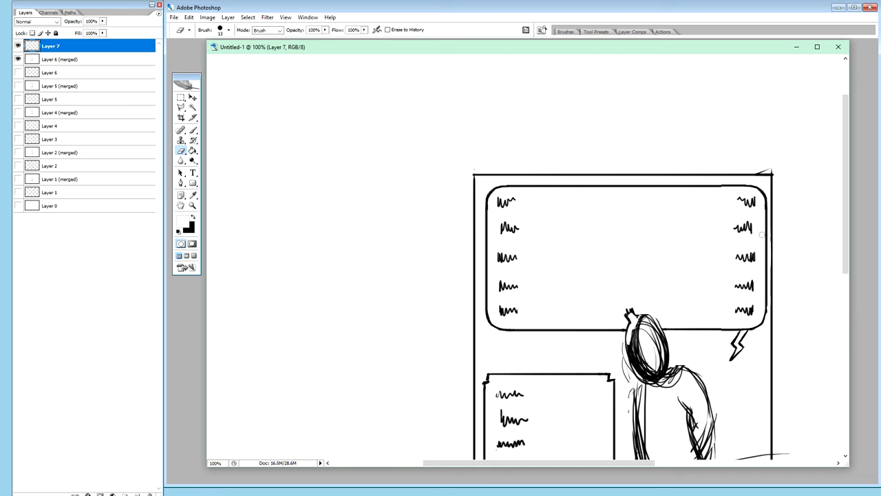
key("v")
key("Left")
key("Left")
key("Left")
key("Left")
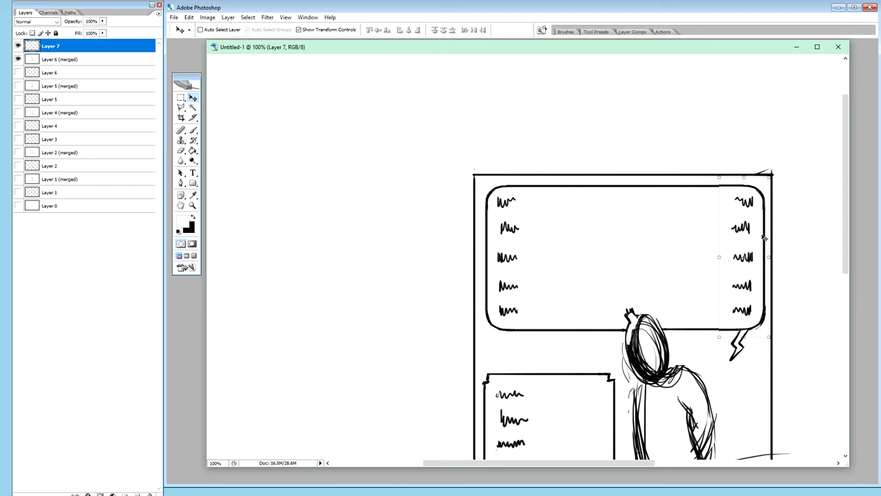
key("Left")
key("Left")
key("Left")
key("Left")
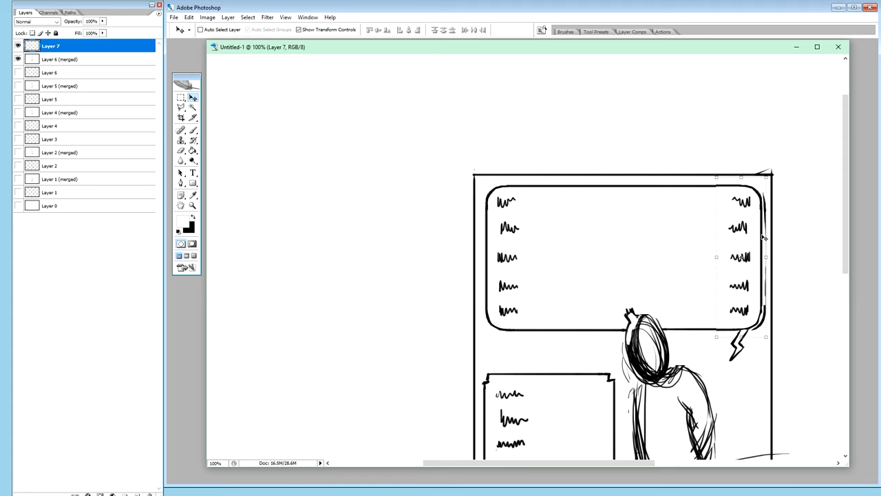
key("Left")
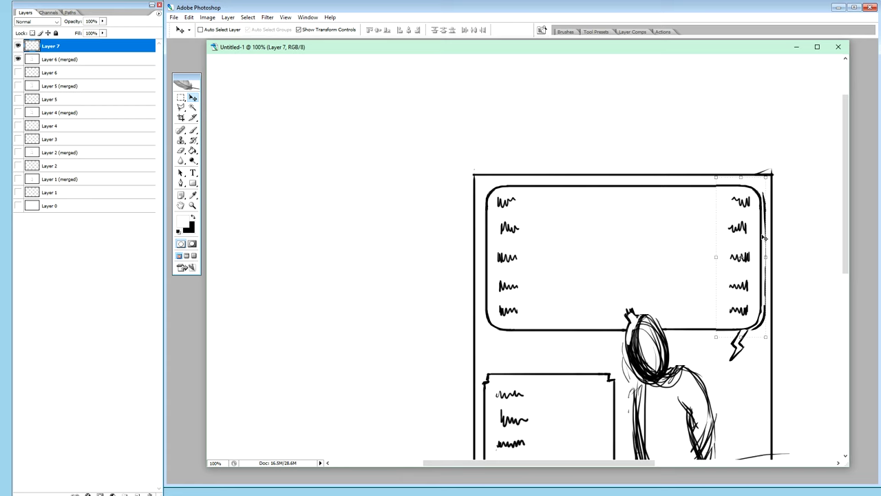
key("Left")
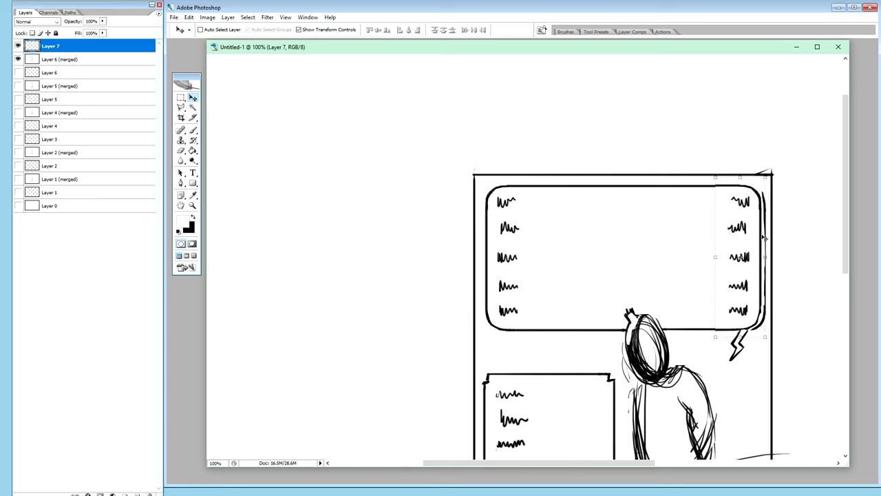
key("b")
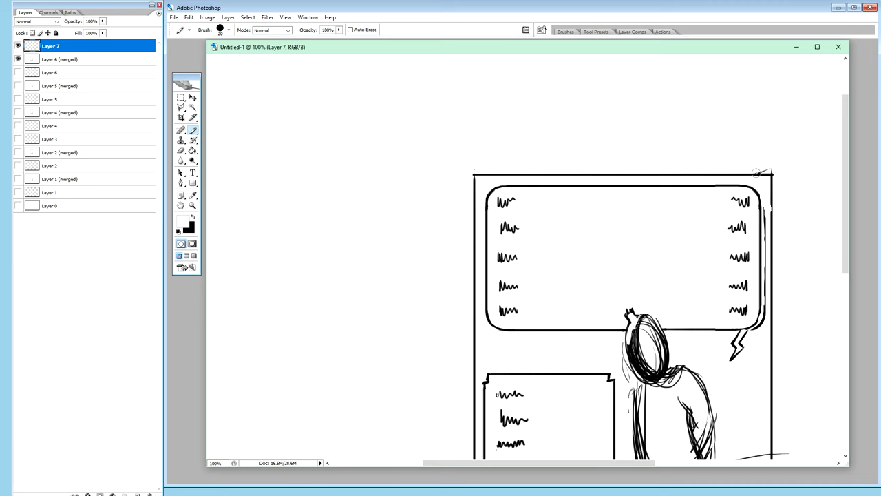
Zoom to 300% and paint white over the doubled inner edge line with a smaller pencil
key("ctrl+plus")
key("ctrl+plus")
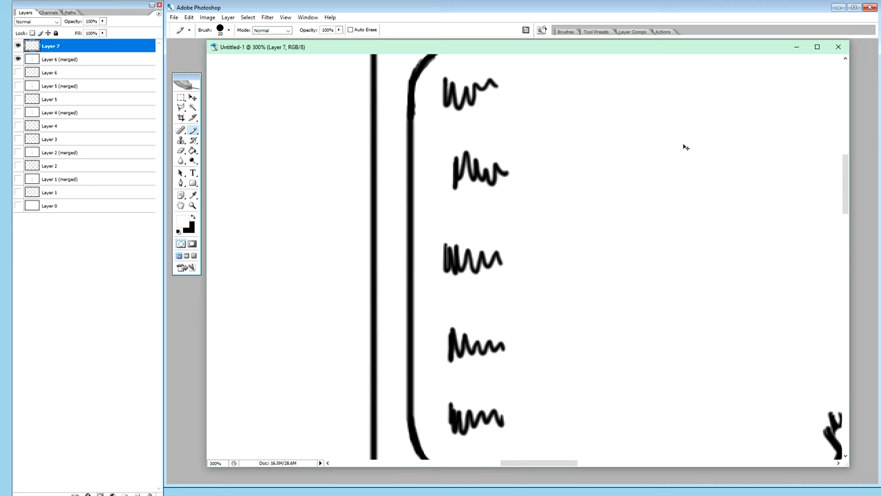
key("h")
left_click_drag(667, 189, 427, 179)
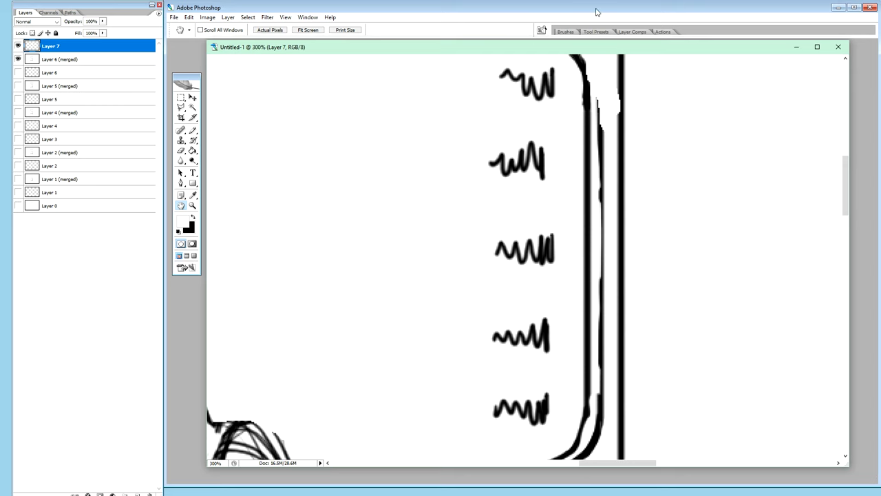
key("b")
key("bracketleft")
key("bracketleft")
key("bracketleft")
mouse_move(600, 84)
left_mouse_down()
mouse_move(611, 211)
mouse_move(602, 152)
mouse_move(608, 224)
mouse_move(603, 198)
mouse_move(593, 266)
mouse_move(597, 245)
mouse_move(607, 241)
mouse_move(606, 336)
mouse_move(600, 265)
mouse_move(608, 372)
mouse_move(602, 338)
mouse_move(585, 330)
mouse_move(607, 349)
mouse_move(601, 339)
mouse_move(602, 364)
mouse_move(600, 336)
mouse_move(604, 429)
mouse_move(602, 398)
mouse_move(597, 433)
left_mouse_up()
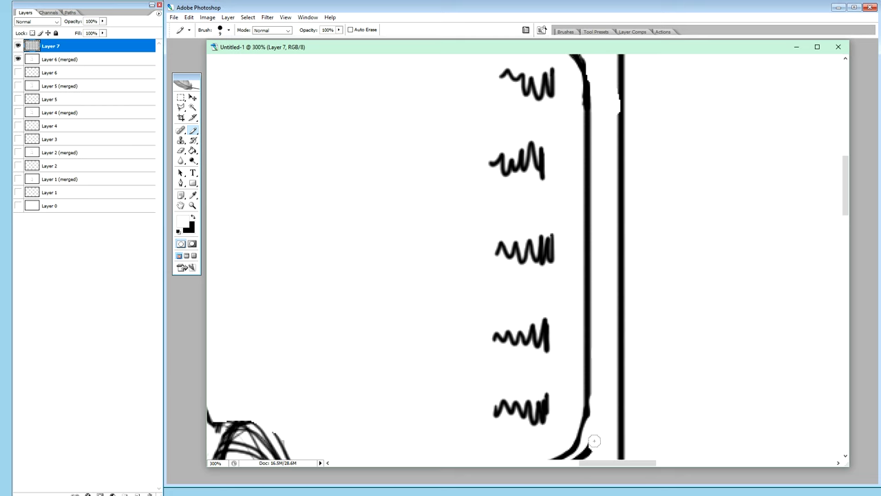
Patch the lower-right corner with the pencil and thicken its curve with the black brush
key("h")
mouse_move(598, 387)
left_mouse_down()
mouse_move(642, 189)
mouse_move(624, 191)
left_mouse_up()
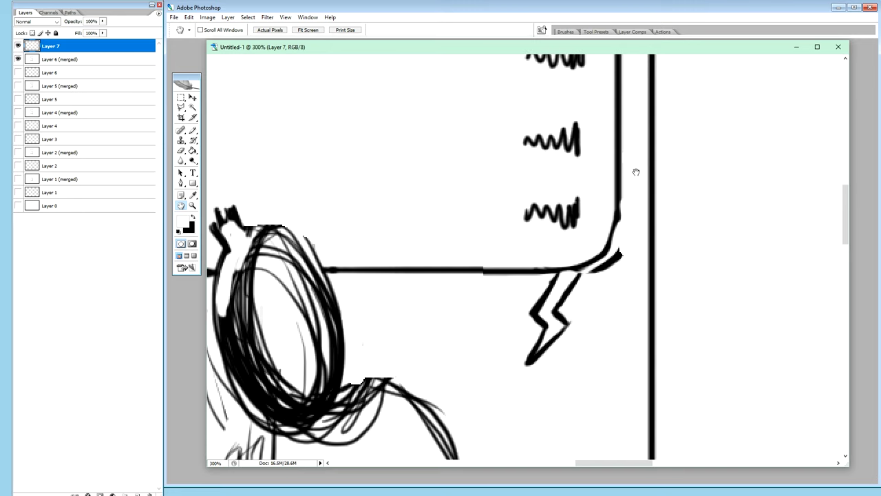
key("b")
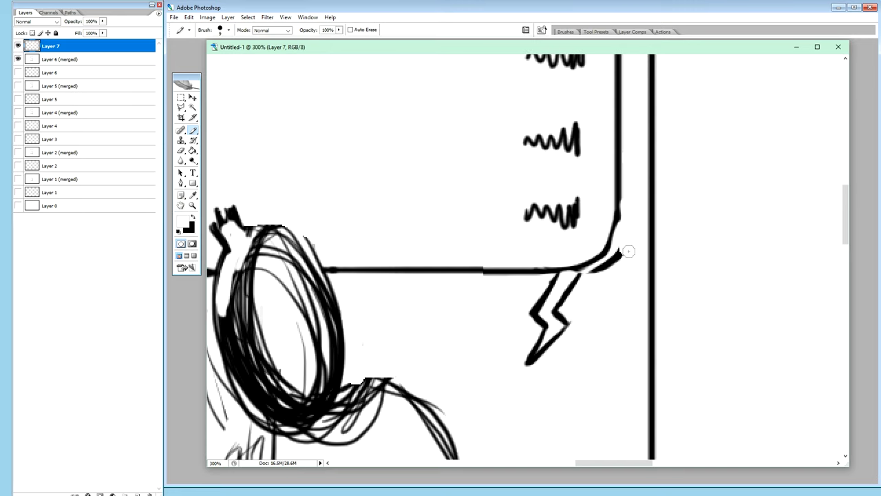
left_click_drag(616, 257, 606, 271)
key("shift+b")
key("x")
left_click_drag(618, 217, 611, 244)
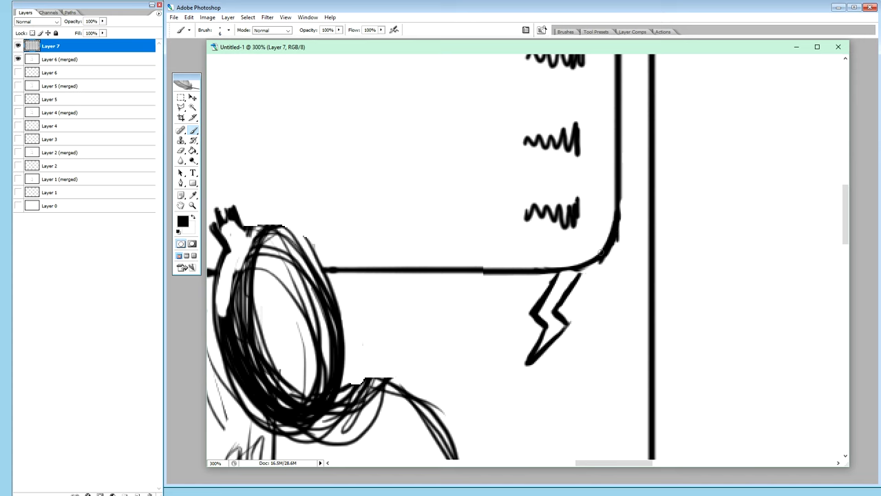
Trim and smooth the corner's outer edge in white, then select the lightning-bolt tail
key("x")
left_click_drag(623, 230, 615, 252)
mouse_move(622, 220)
left_mouse_down()
mouse_move(621, 242)
mouse_move(598, 261)
left_mouse_up()
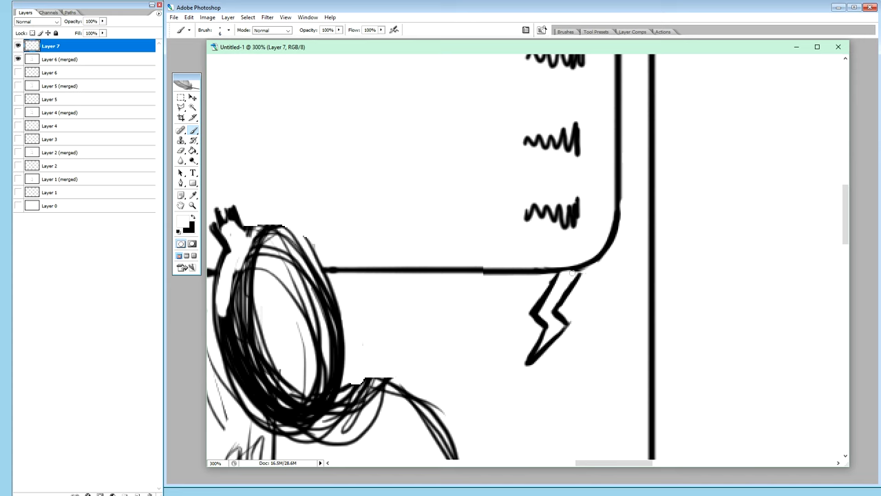
key("m")
left_click_drag(595, 379, 504, 275)
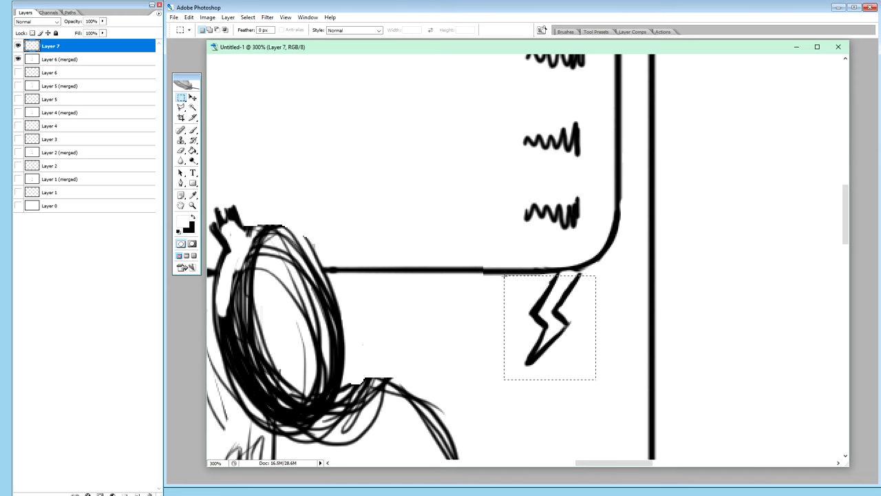
Deselect, add empty Layer 8, and stamp Layer 7 with Layer 6 (merged) into Layer 7 (merged)
key("Up")
key("Up")
key("ctrl+d")
key("ctrl+shift+alt+n")
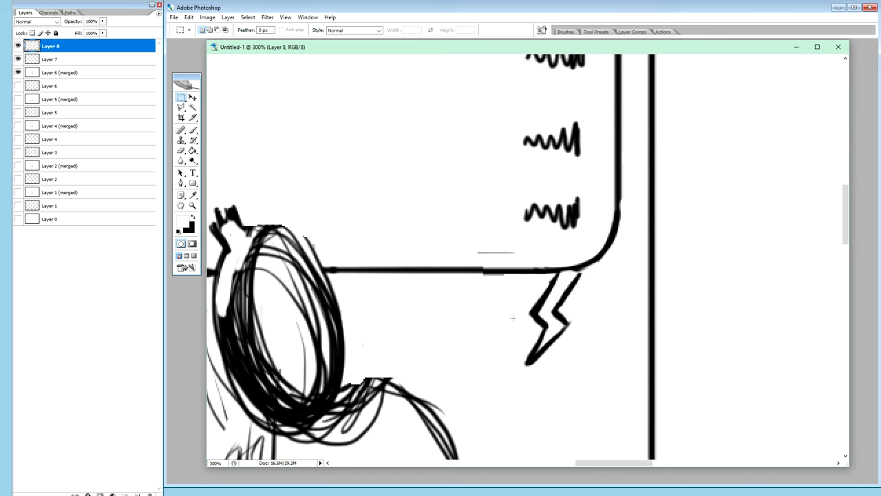
key("v")
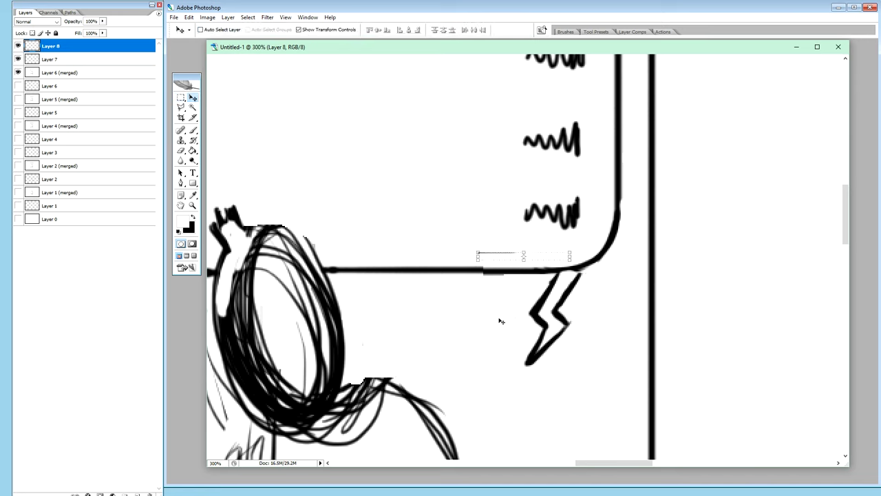
left_click(96, 72, "shift")
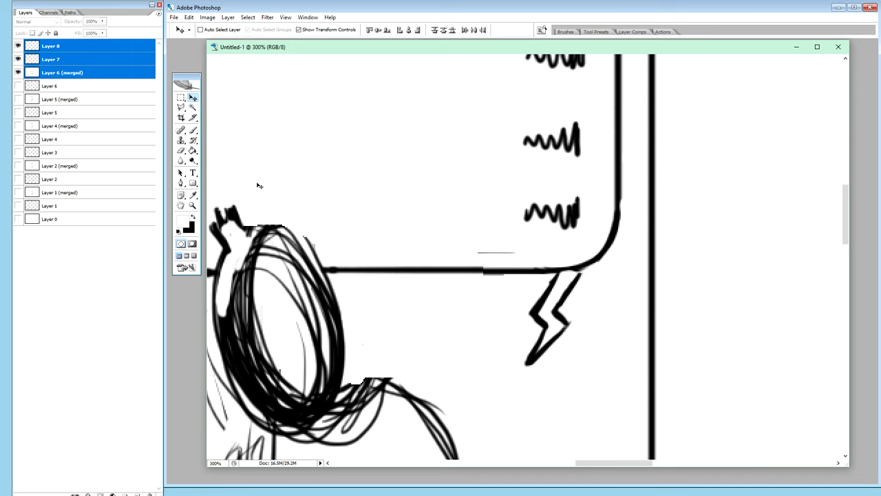
left_click(68, 45)
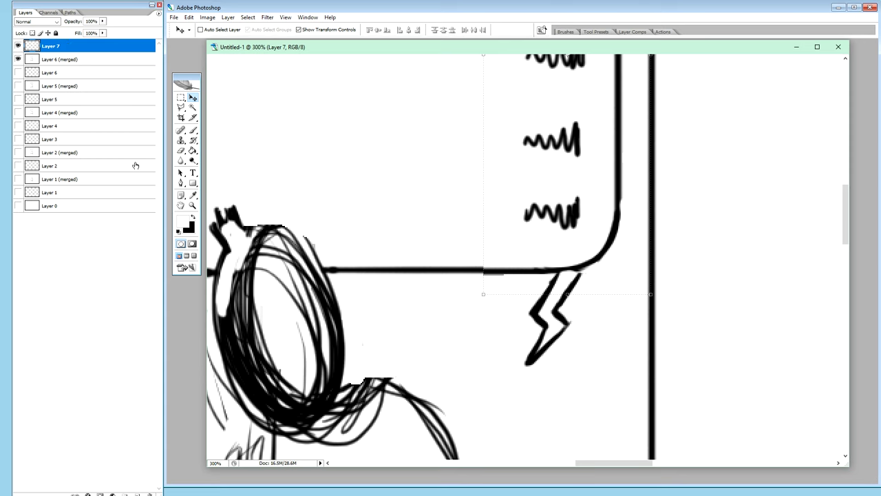
left_click(97, 59, "shift")
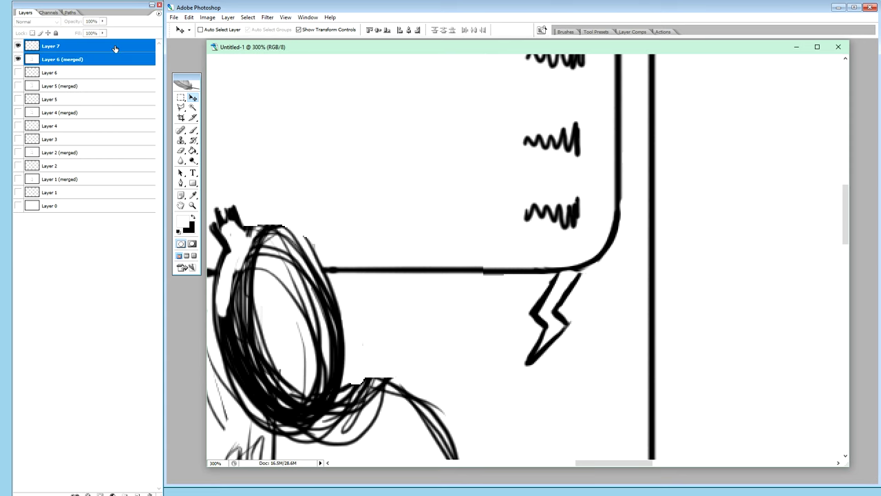
key("ctrl+alt+e")
Lift the upper balloon's lightning-bolt tail onto its own layer and shift it left
key("m")
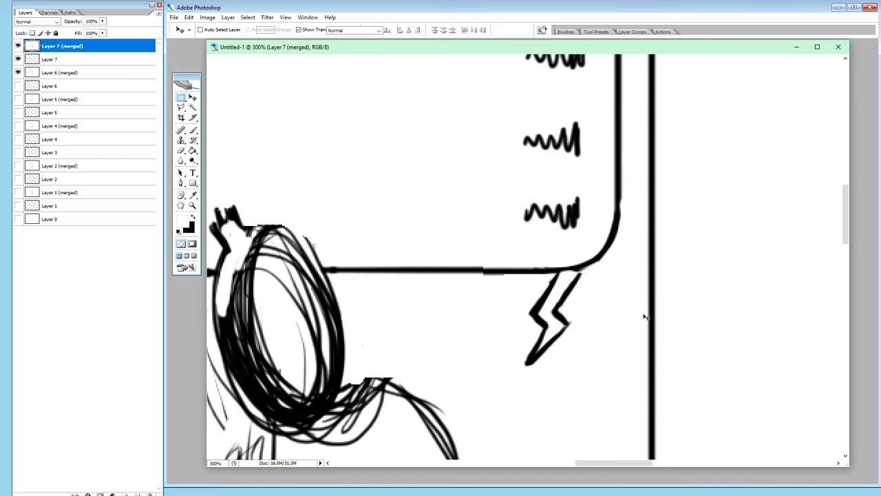
mouse_move(616, 397)
left_mouse_down()
mouse_move(516, 317)
mouse_move(502, 274)
left_mouse_up()
left_click_drag(596, 298, 572, 274)
key("ctrl+j")
key("v")
left_click_drag(590, 320, 538, 324)
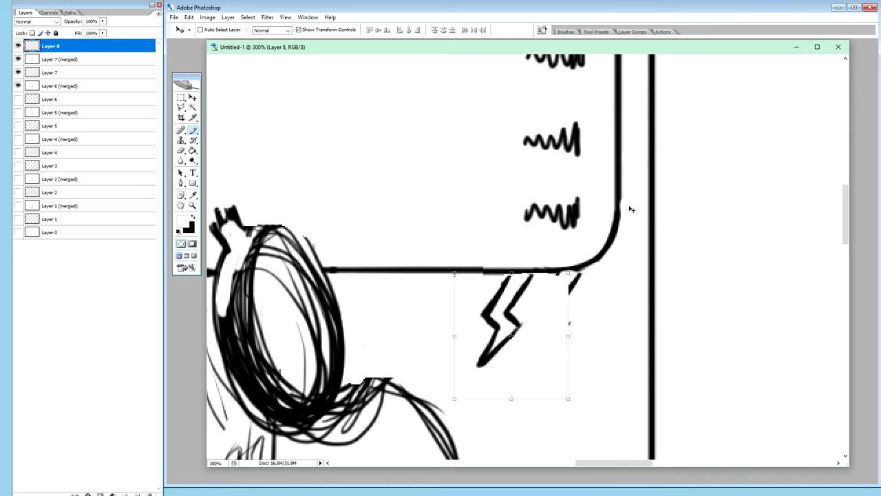
Stamp the visible layers into a new Layer 8 (merged) and zoom out to view the page
key("b")
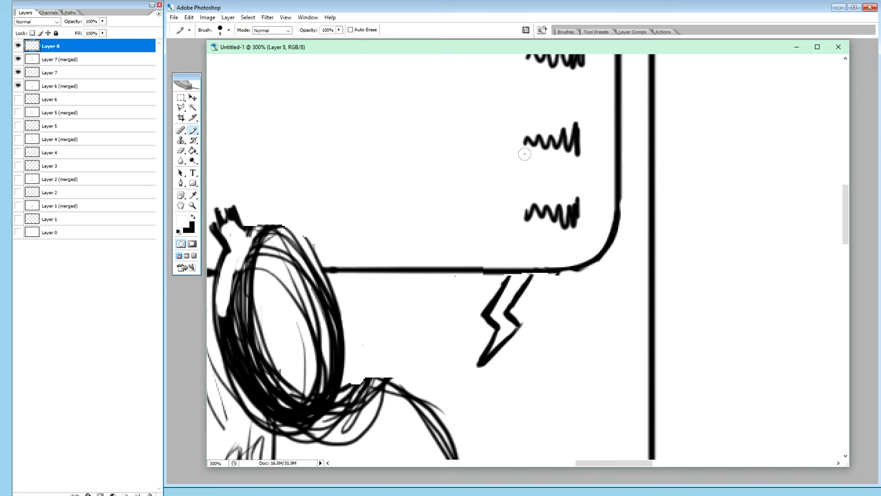
left_click(114, 60, "shift")
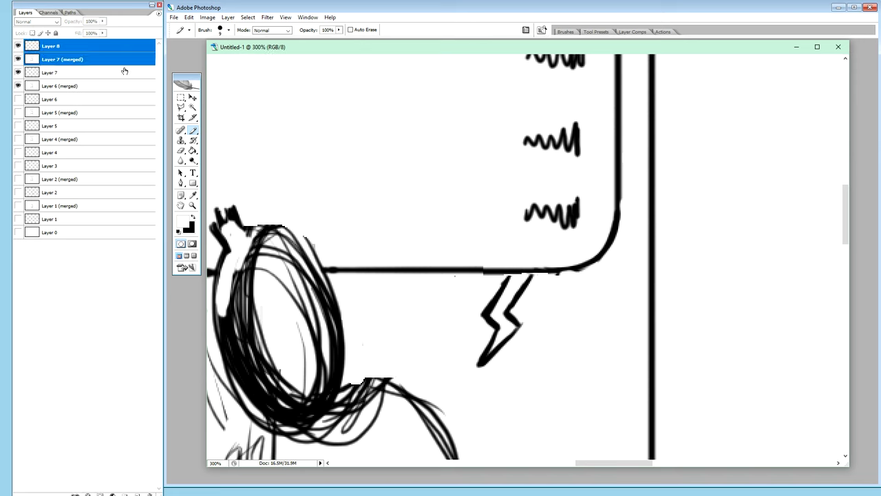
key("ctrl+alt+e")
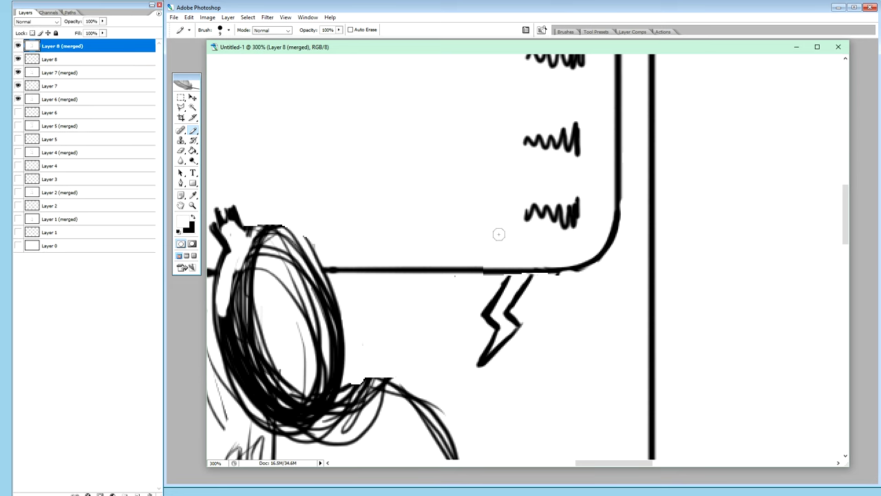
key("ctrl+minus")
key("ctrl+minus")
key("ctrl+minus")
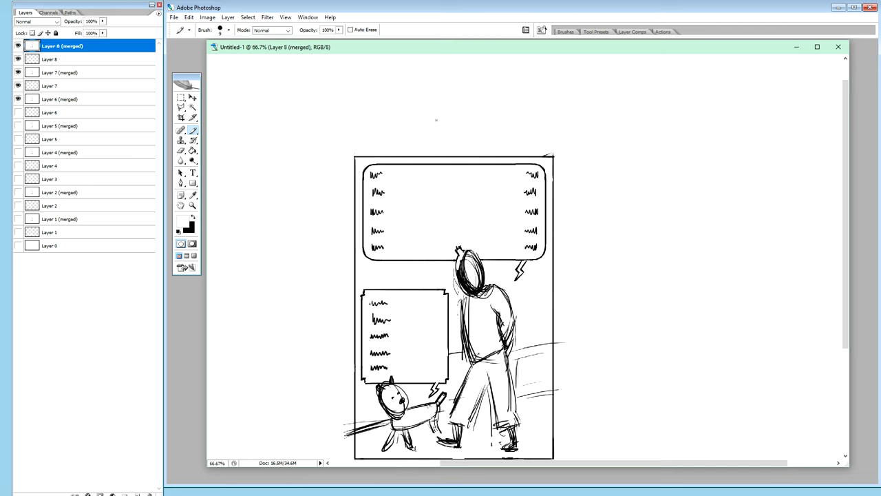
left_click(193, 99)
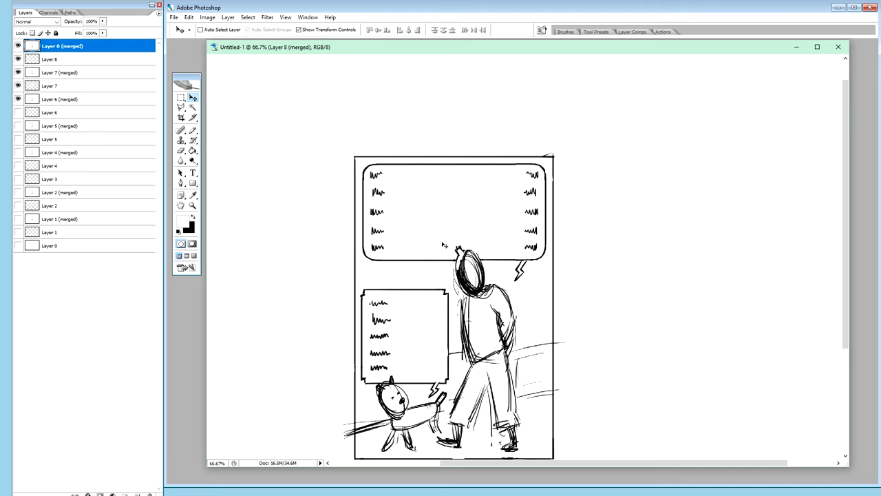
Set the foreground colour to red f01818 and add an empty Layer 9
left_click(185, 221)
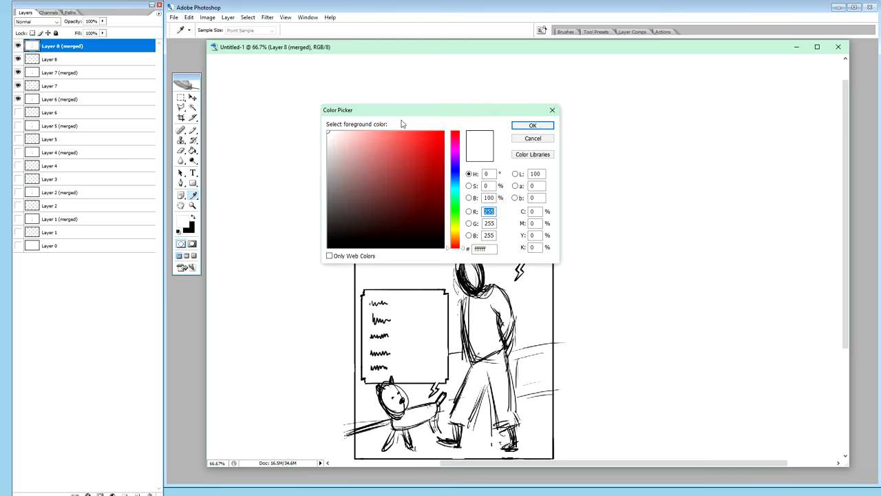
left_click(432, 138)
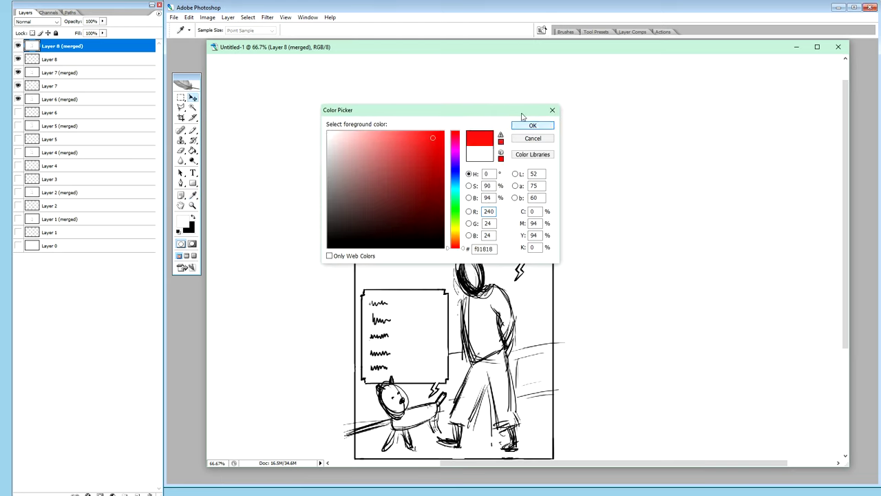
left_click(544, 125)
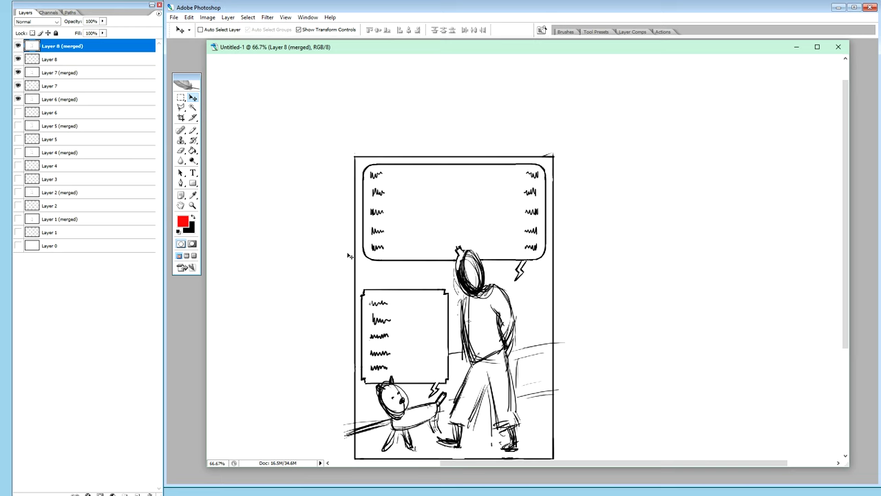
key("ctrl+shift+n")
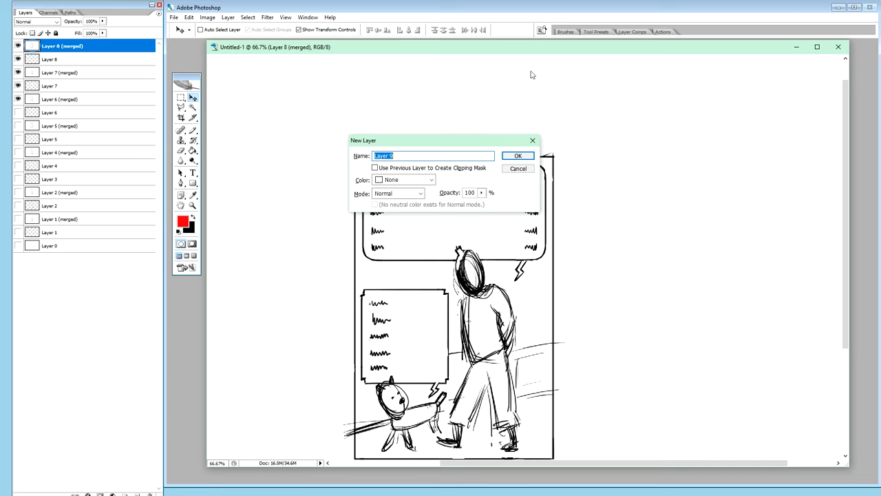
key("Return")
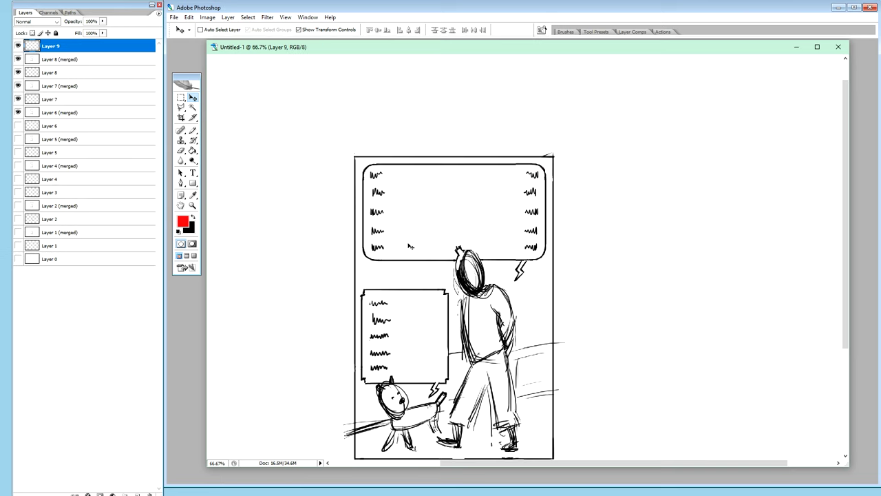
Paint a red horizontal guide across the upper balloon and a tick at its top, undoing the vertical strokes
key("b")
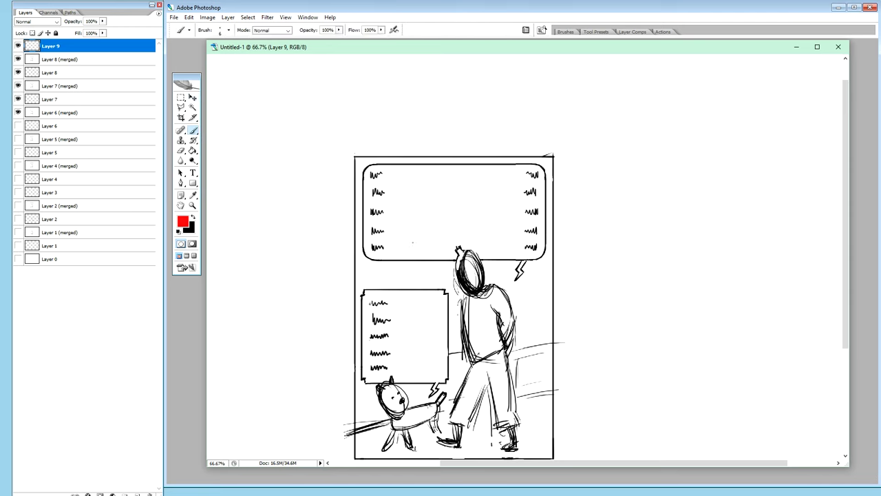
mouse_move(410, 239)
left_mouse_down()
mouse_move(535, 239)
mouse_move(544, 227)
left_mouse_up()
mouse_move(363, 232)
left_mouse_down()
mouse_move(386, 242)
mouse_move(518, 238)
left_mouse_up()
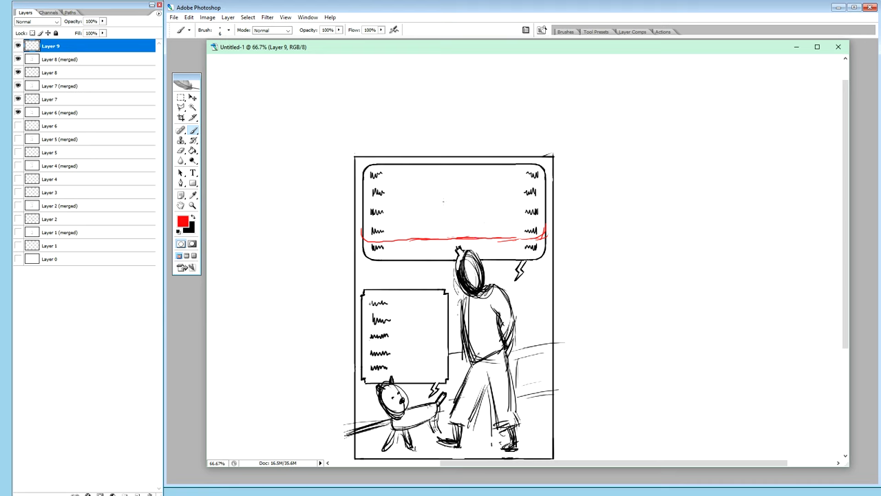
left_click(444, 170)
mouse_move(438, 168)
left_mouse_down()
mouse_move(439, 199)
mouse_move(430, 161)
mouse_move(439, 237)
left_mouse_up()
left_click_drag(434, 167, 441, 254)
mouse_move(438, 187)
left_mouse_down()
mouse_move(442, 314)
mouse_move(408, 324)
mouse_move(367, 316)
mouse_move(358, 171)
mouse_move(361, 232)
left_mouse_up()
left_click_drag(362, 179, 371, 307)
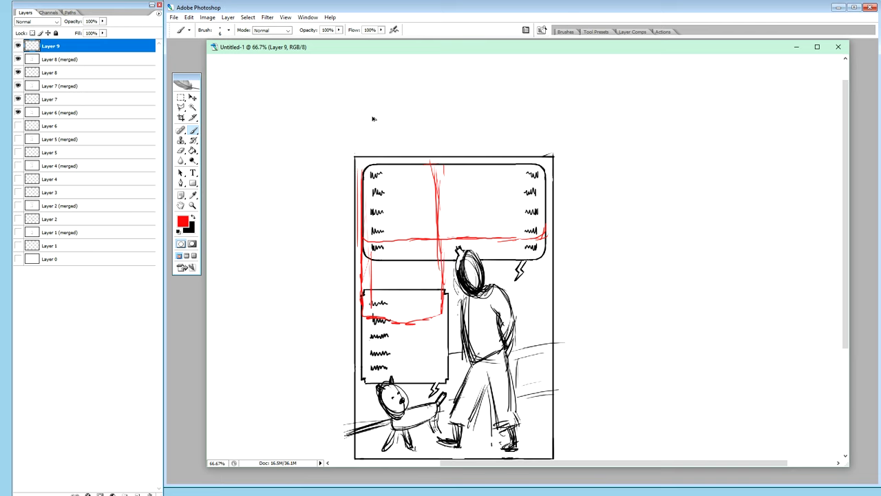
key("ctrl+alt+z")
key("ctrl+alt+z")
key("ctrl+alt+z")
key("ctrl+alt+z")
key("ctrl+alt+z")
key("ctrl+alt+z")
key("ctrl+alt+z")
key("ctrl+alt+z")
key("ctrl+alt+z")
key("ctrl+alt+z")
key("ctrl+alt+z")
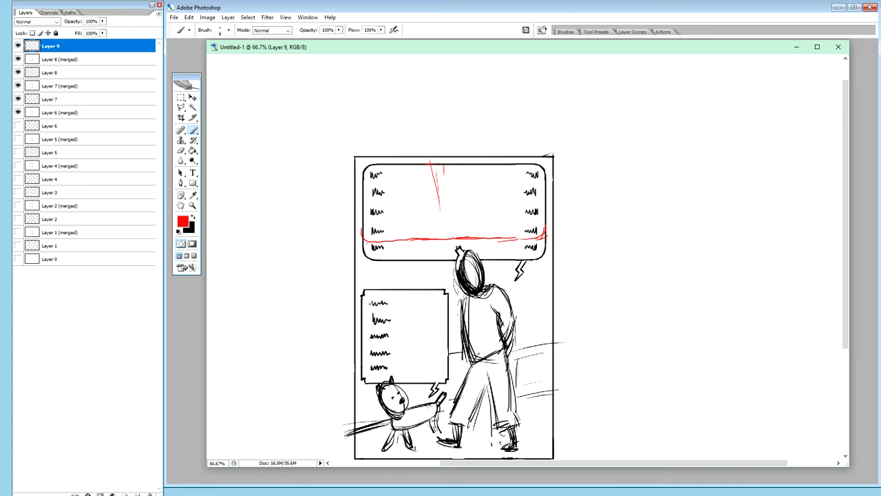
Extend the red box's left side downward on Layer 9
mouse_move(364, 236)
left_mouse_down()
mouse_move(366, 314)
mouse_move(417, 318)
mouse_move(442, 302)
mouse_move(441, 168)
mouse_move(391, 165)
mouse_move(365, 194)
mouse_move(365, 245)
left_mouse_up()
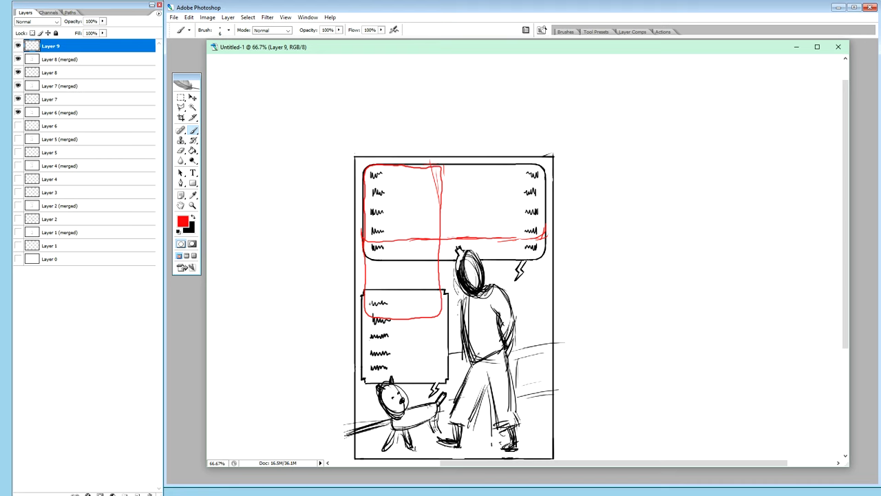
Retrace the red box's top, right, bottom and lower-left edges with the brush
mouse_move(407, 166)
left_mouse_down()
mouse_move(438, 166)
mouse_move(440, 198)
left_mouse_up()
left_click_drag(441, 179, 440, 321)
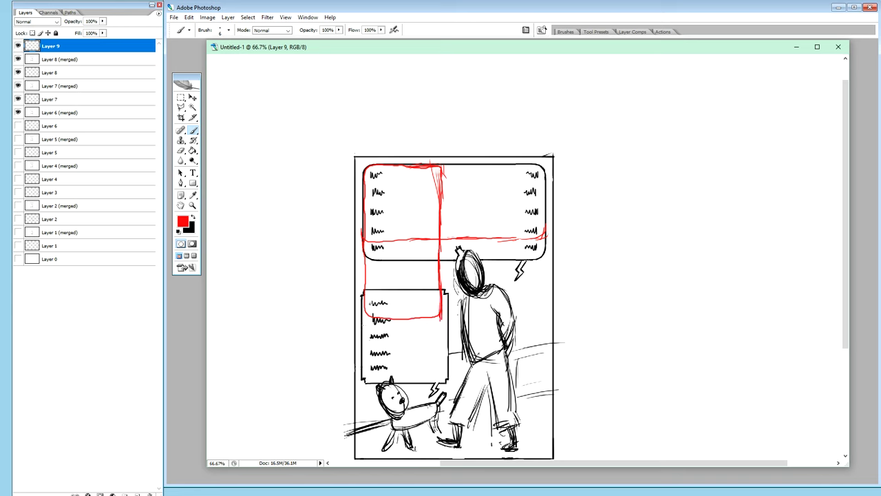
left_click_drag(385, 319, 438, 320)
left_click_drag(365, 324, 364, 300)
Delete Layer 9 with its red guide marks
left_click(99, 59)
left_click(102, 46)
key("Delete")
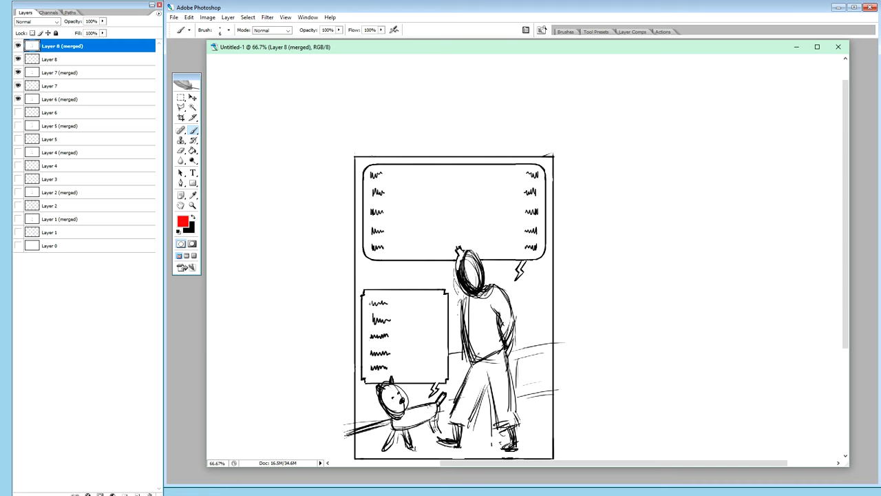
Draw a red freehand loop around the first text scribble in the upper balloon
mouse_move(347, 145)
left_mouse_down()
mouse_move(382, 146)
mouse_move(389, 177)
mouse_move(356, 184)
left_mouse_up()
mouse_move(366, 143)
left_mouse_down()
mouse_move(350, 146)
mouse_move(348, 177)
mouse_move(385, 179)
mouse_move(388, 166)
mouse_move(357, 145)
left_mouse_up()
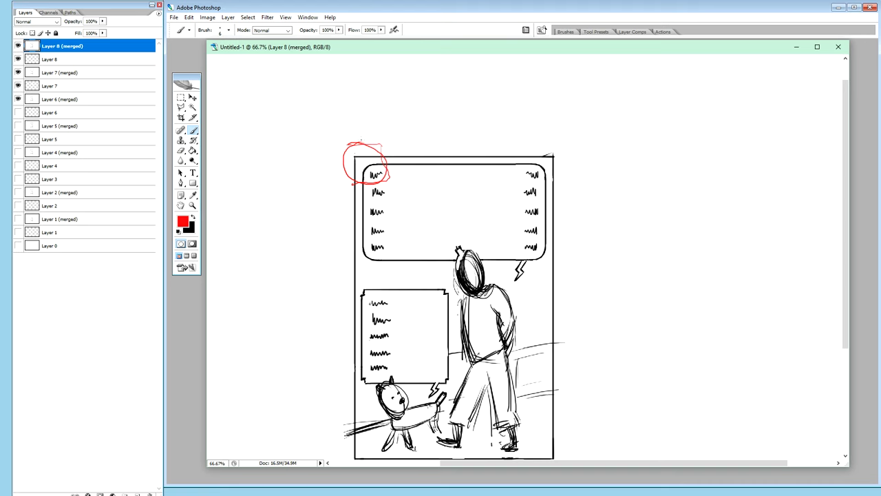
mouse_move(387, 180)
left_mouse_down()
mouse_move(382, 155)
mouse_move(359, 145)
mouse_move(346, 163)
mouse_move(380, 182)
mouse_move(356, 146)
left_mouse_up()
Zoom to 200% over the figure's head and balloon tail, then zoom back out
key("ctrl+plus")
key("ctrl+plus")
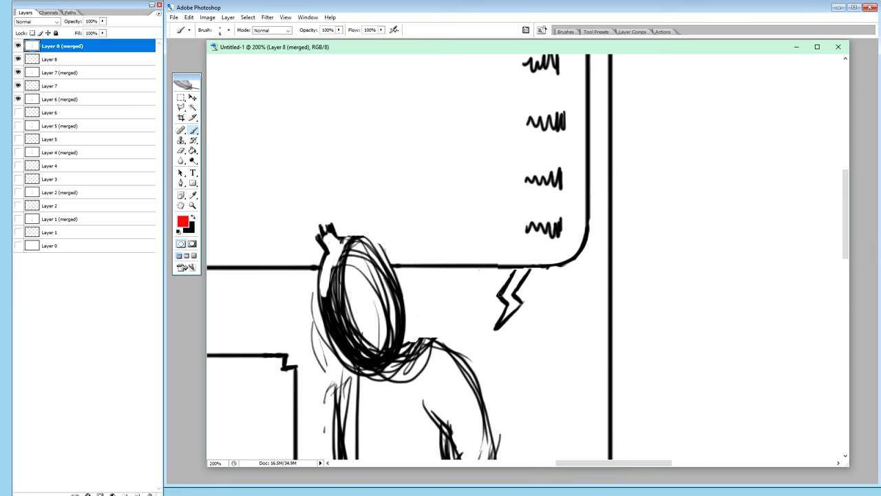
key("space")
left_click_drag(480, 299, 576, 206)
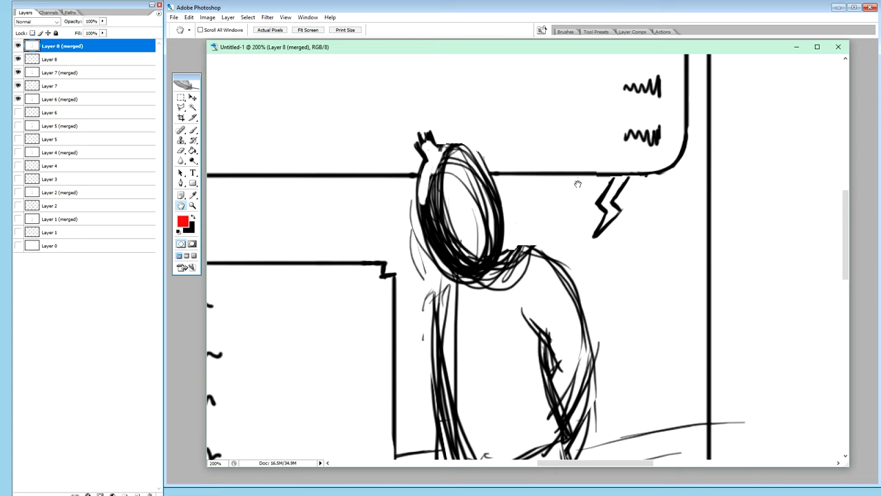
key("ctrl+minus")
key("ctrl+minus")
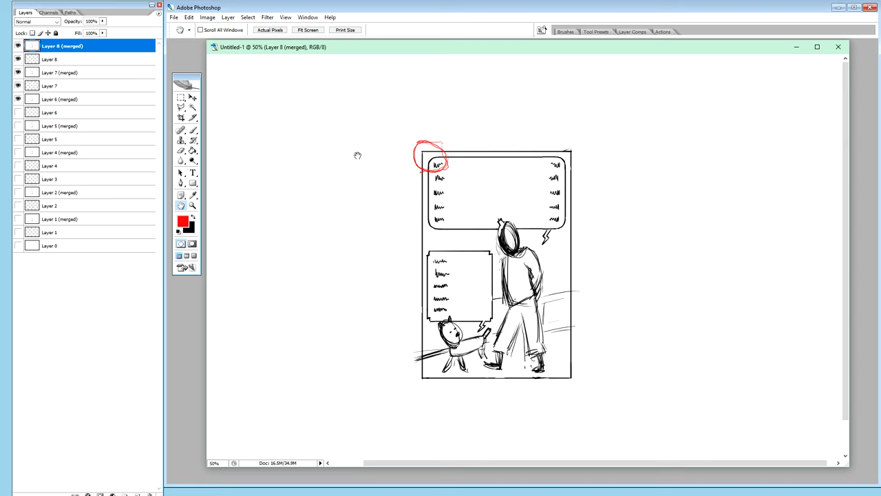
key("b")
key("s")
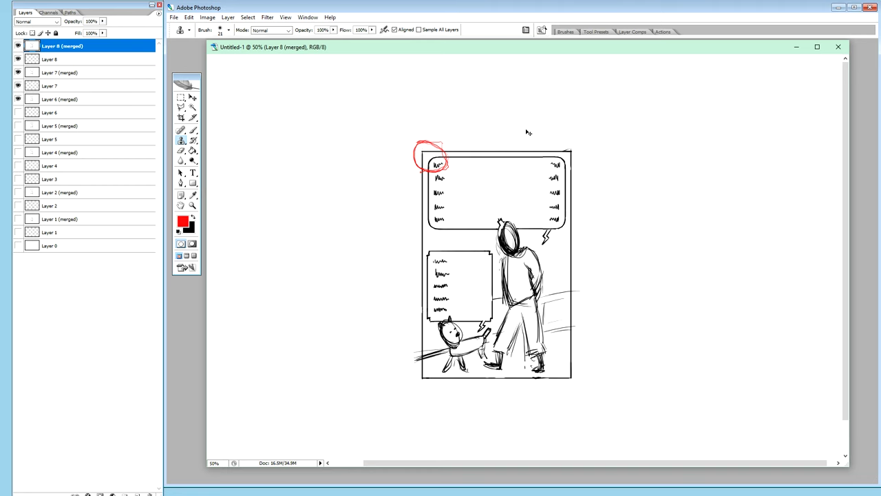
key("ctrl+plus")
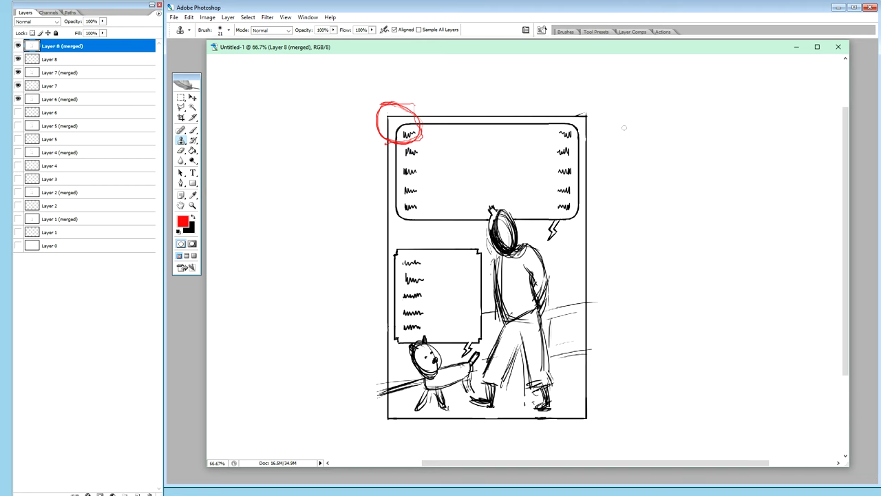
left_click(620, 141)
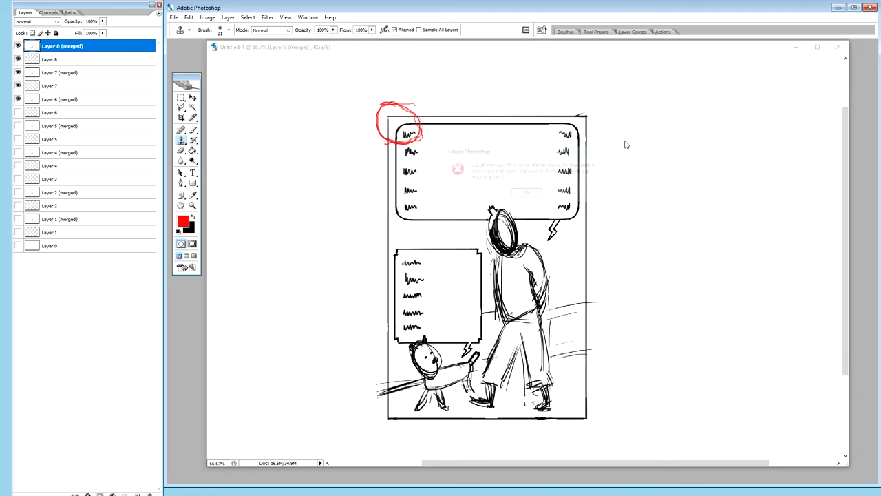
left_click(527, 194)
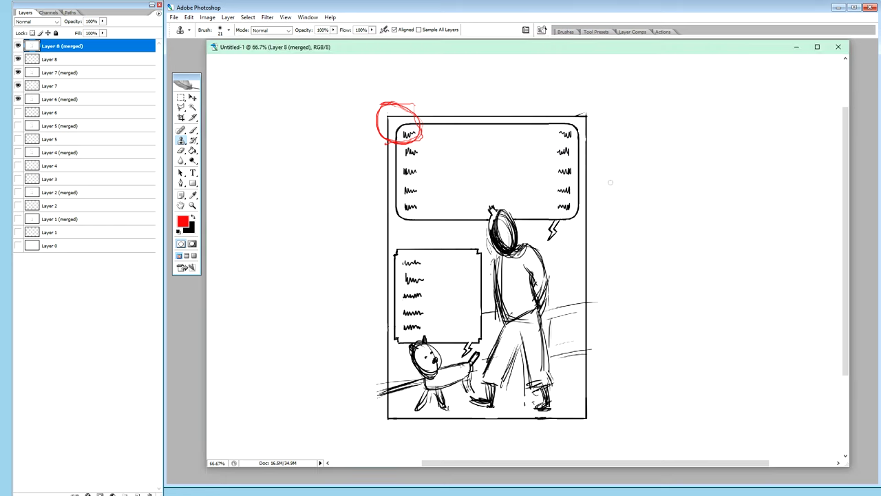
left_click(648, 178)
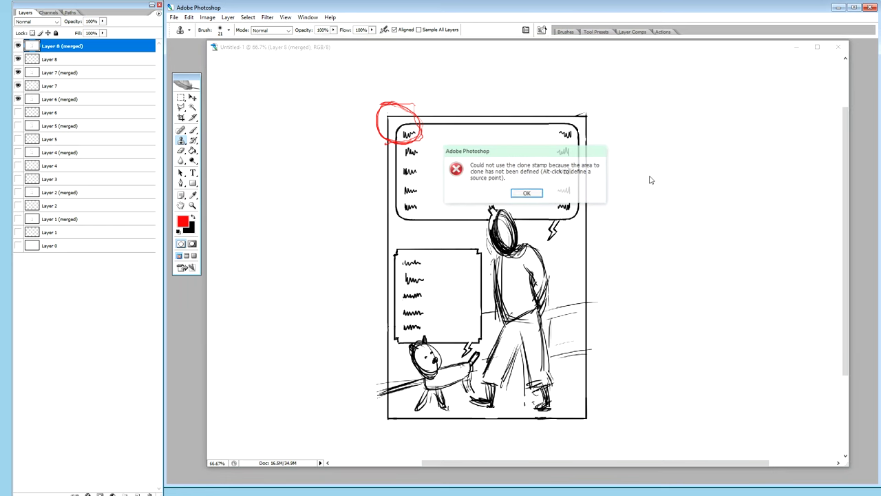
left_click(526, 193)
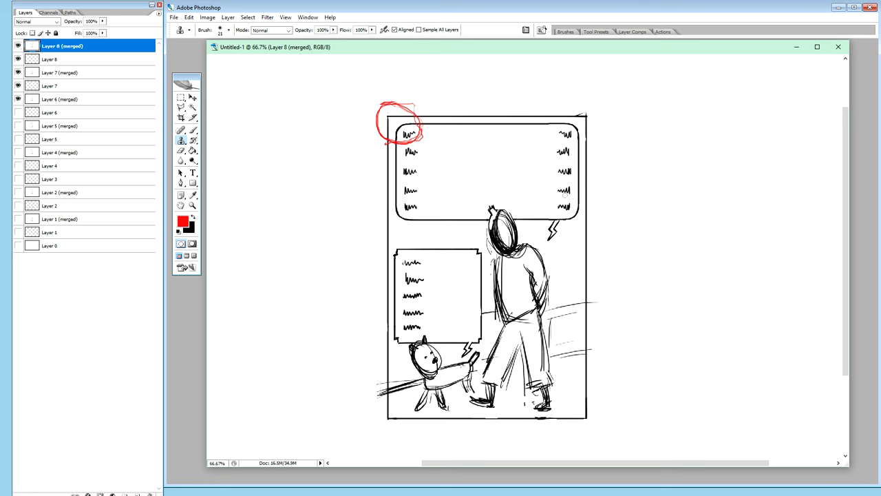
key("b")
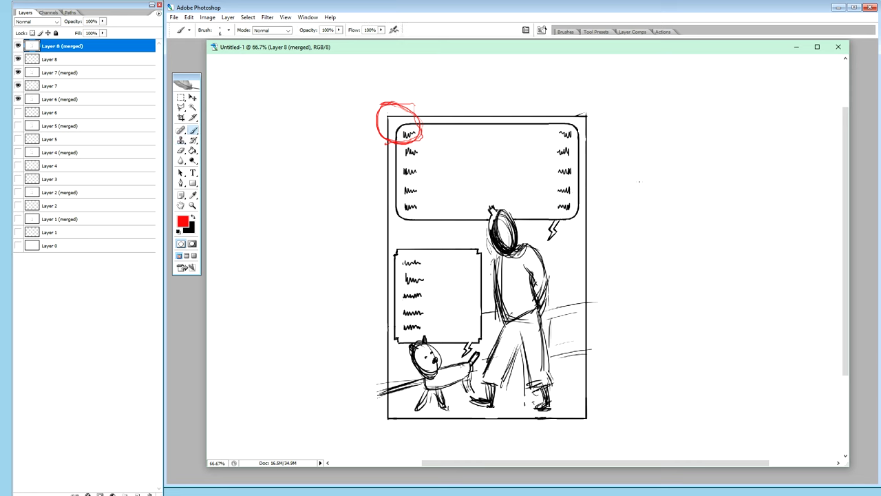
Draw a red spiky starburst right of the page and fill in its left tip
mouse_move(643, 179)
left_mouse_down()
mouse_move(666, 191)
mouse_move(690, 179)
mouse_move(641, 179)
mouse_move(629, 188)
mouse_move(633, 170)
mouse_move(616, 167)
mouse_move(631, 156)
mouse_move(624, 142)
mouse_move(637, 150)
mouse_move(638, 134)
mouse_move(654, 143)
mouse_move(667, 134)
mouse_move(711, 150)
mouse_move(697, 164)
mouse_move(714, 175)
mouse_move(669, 194)
mouse_move(665, 217)
mouse_move(690, 196)
mouse_move(677, 208)
mouse_move(685, 186)
mouse_move(656, 179)
mouse_move(652, 157)
mouse_move(688, 155)
mouse_move(661, 168)
mouse_move(690, 164)
left_mouse_up()
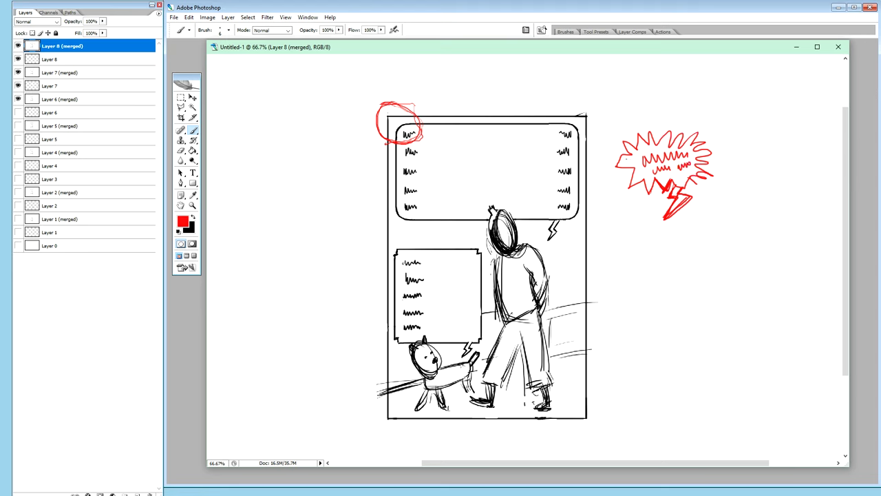
mouse_move(627, 153)
left_mouse_down()
mouse_move(617, 163)
mouse_move(628, 167)
mouse_move(617, 166)
mouse_move(651, 195)
left_mouse_up()
key("x")
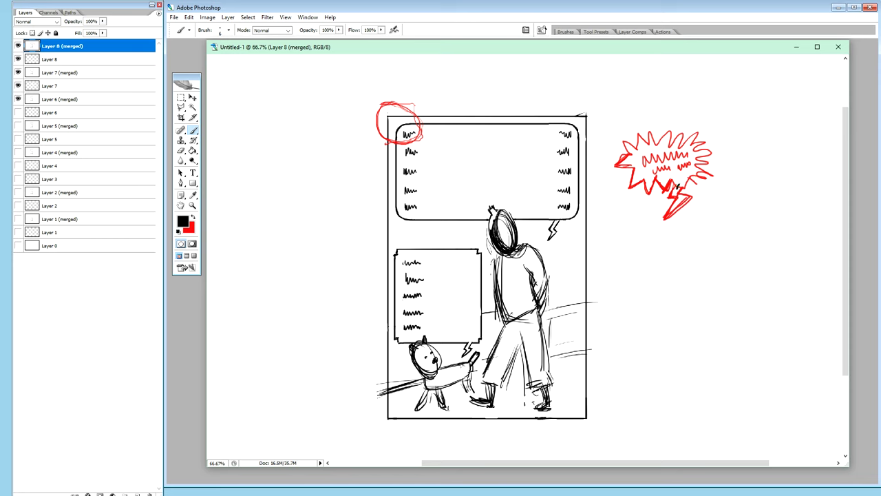
key("s")
key("x")
left_click(680, 187)
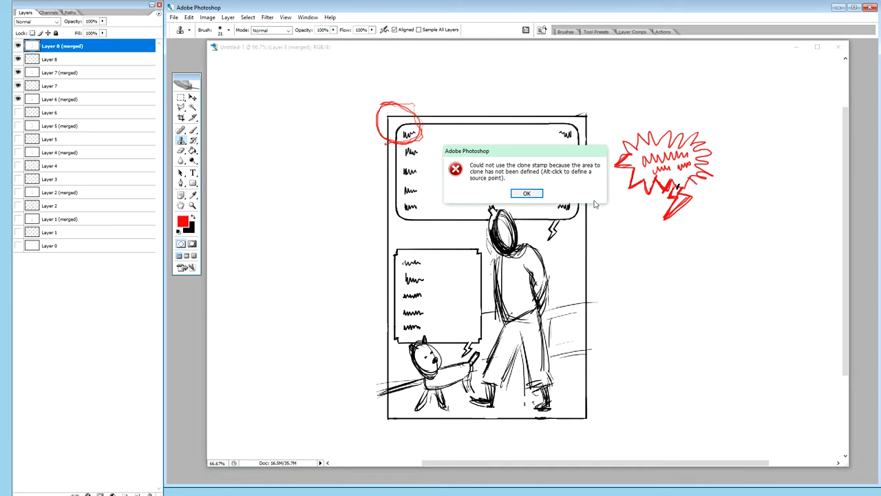
left_click(527, 194)
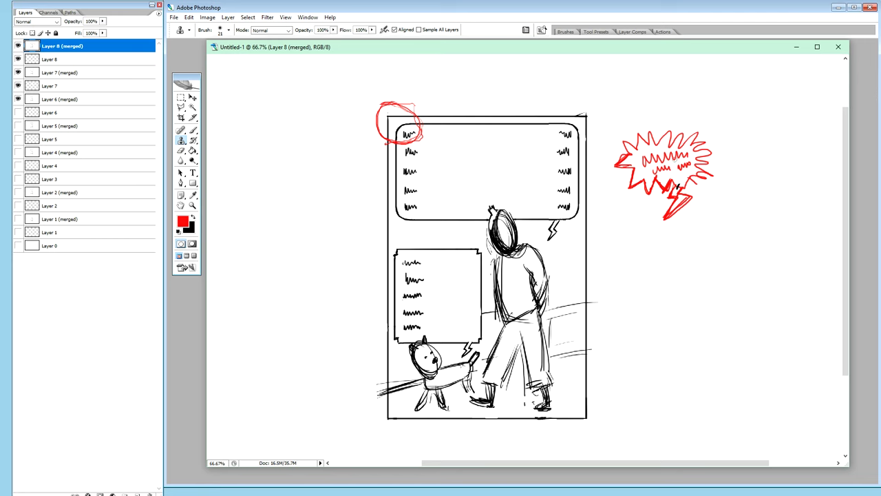
Draw a rectangular marquee around the red starburst balloon
key("m")
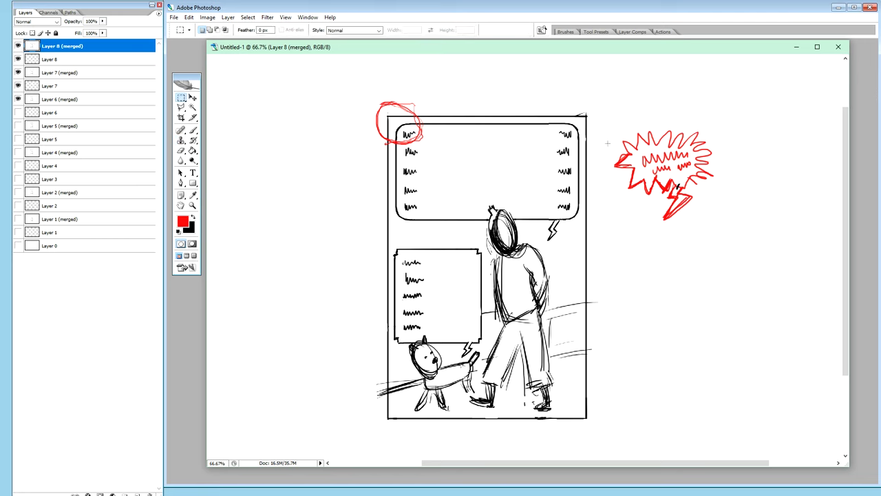
left_click_drag(717, 219, 727, 228)
Zoom to 300% and pan to the figure's head and the balloon's zigzag tail
key("ctrl+plus")
key("ctrl+plus")
key("ctrl+plus")
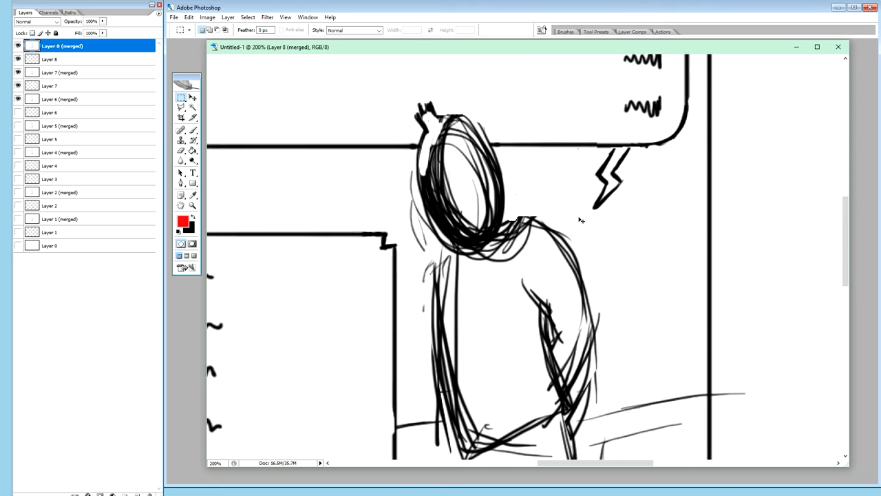
key("h")
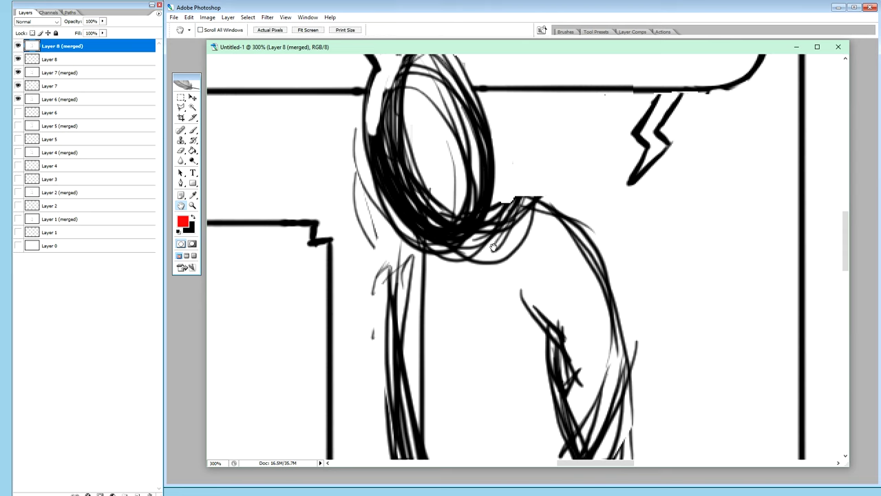
left_click_drag(553, 183, 462, 260)
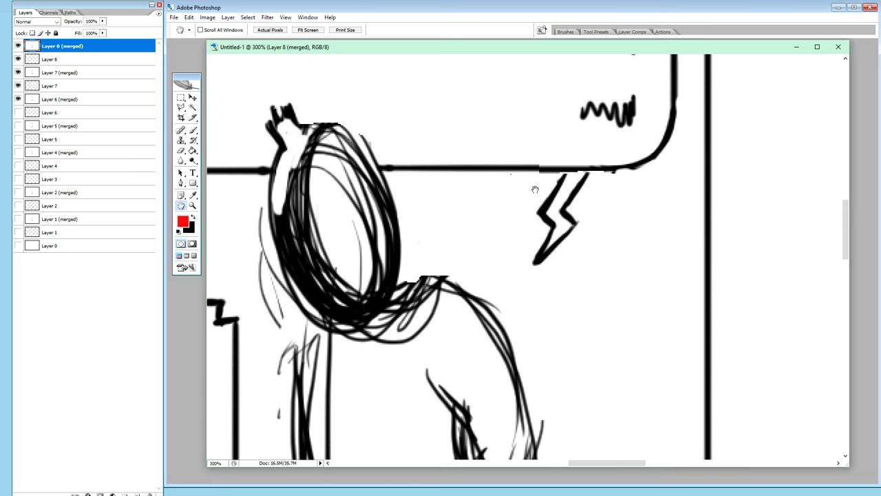
With the Brush in default black, sketch narrow strokes beside the upper balloon's zigzag tail
key("v")
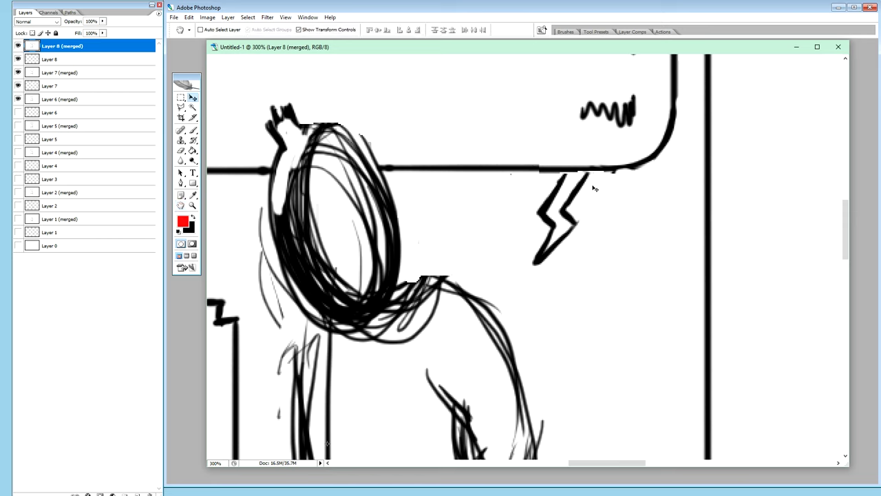
key("b")
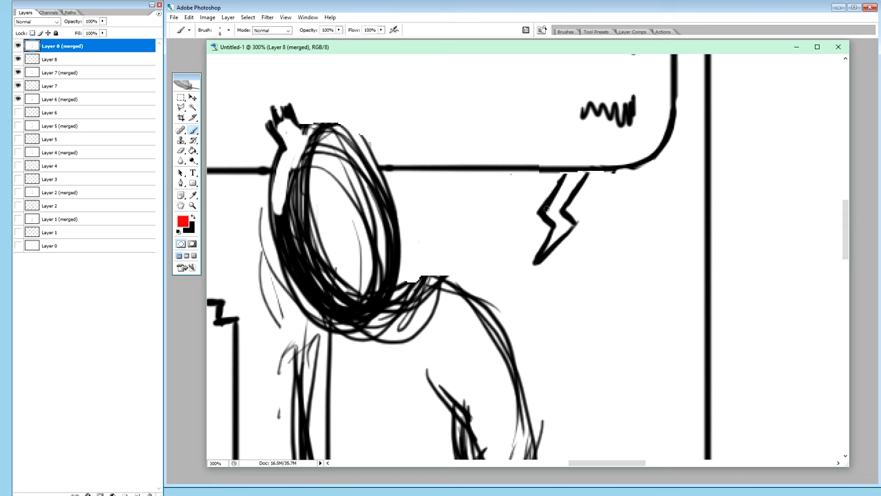
key("d")
left_click_drag(550, 168, 516, 249)
left_click_drag(536, 205, 512, 256)
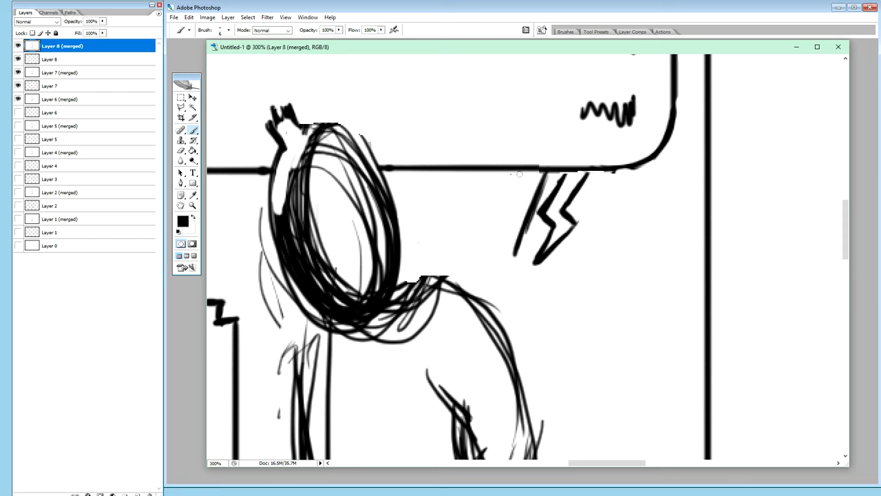
left_click_drag(521, 177, 518, 250)
mouse_move(516, 170)
left_mouse_down()
mouse_move(518, 238)
mouse_move(517, 176)
mouse_move(514, 259)
left_mouse_up()
Paint out the tail's inner zigzag strokes in white, leaving a single pointed wedge
key("x")
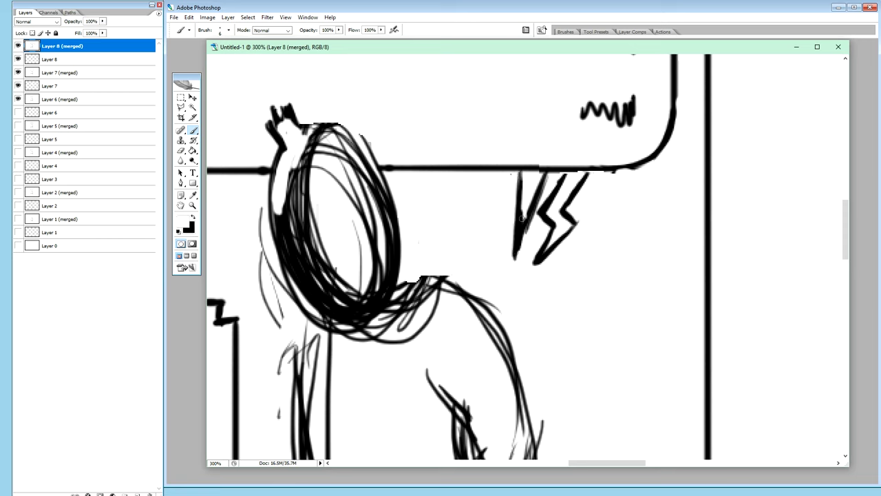
left_click(538, 172)
key("x")
left_click(524, 227)
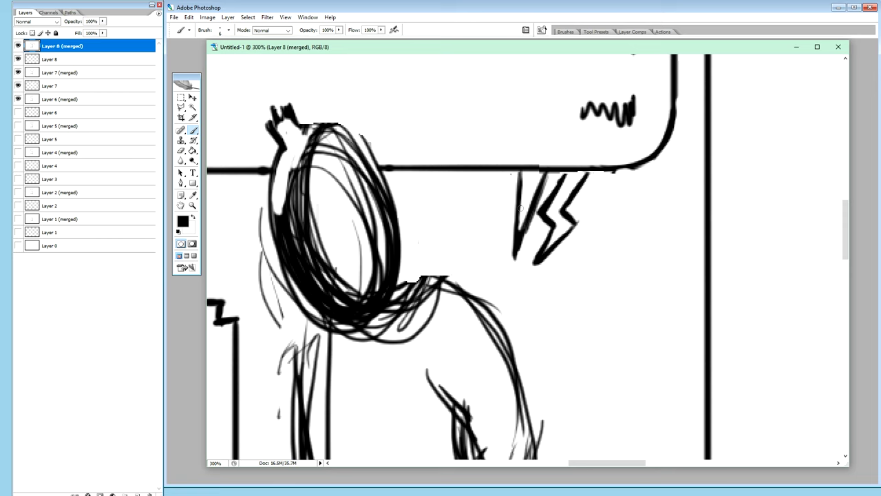
key("x")
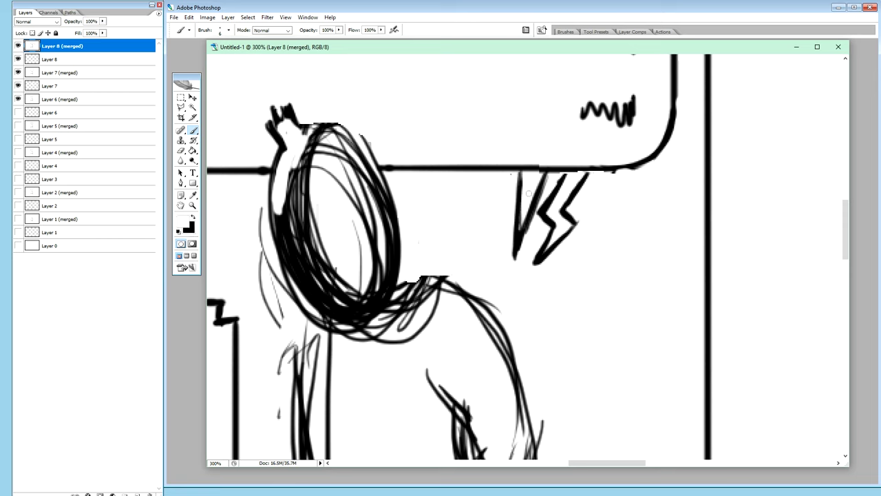
left_click_drag(525, 219, 524, 192)
key("x")
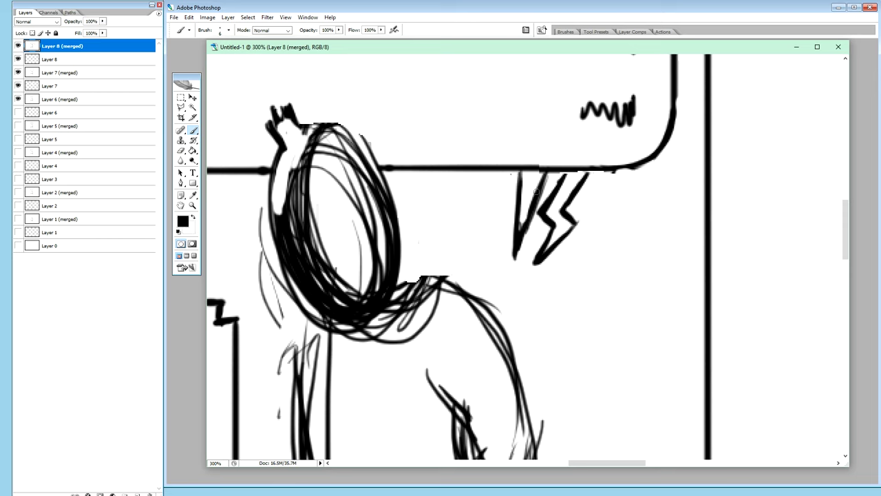
key("x")
mouse_move(549, 199)
left_mouse_down()
mouse_move(553, 232)
mouse_move(536, 268)
mouse_move(568, 230)
mouse_move(549, 233)
mouse_move(554, 204)
mouse_move(585, 180)
mouse_move(564, 179)
mouse_move(551, 215)
left_mouse_up()
key("shift+b")
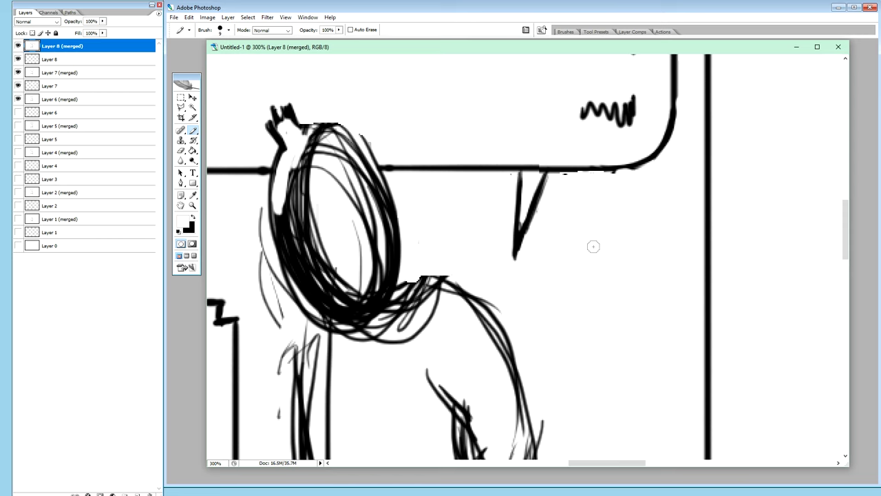
Paint out the stray black mark on the red starburst and touch up its spike stroke
key("h")
left_click_drag(645, 179, 480, 317)
left_click_drag(671, 236, 474, 305)
left_click_drag(630, 246, 571, 246)
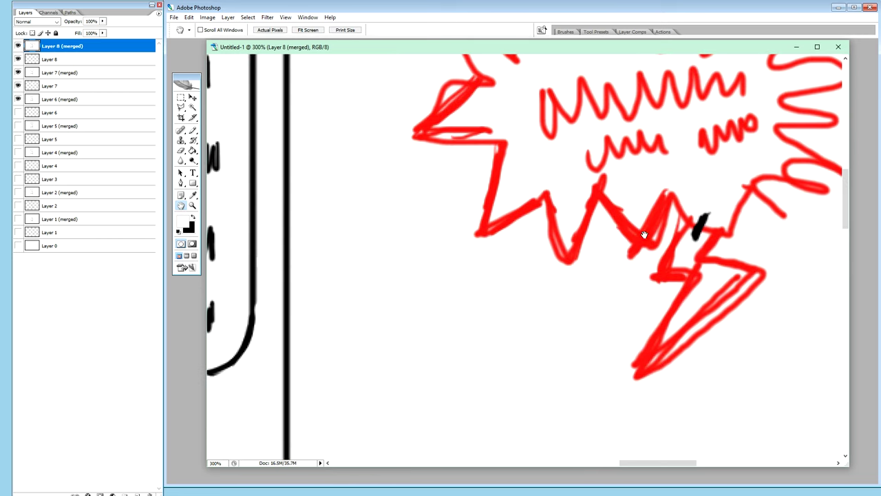
key("b")
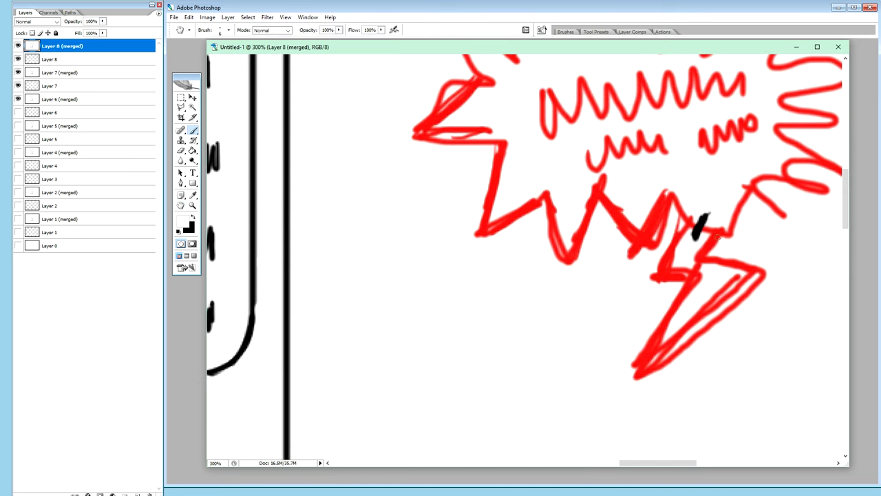
mouse_move(713, 208)
left_mouse_down()
mouse_move(692, 235)
mouse_move(713, 227)
mouse_move(704, 236)
mouse_move(624, 257)
mouse_move(637, 261)
mouse_move(629, 247)
mouse_move(660, 249)
mouse_move(670, 206)
mouse_move(654, 234)
mouse_move(668, 207)
mouse_move(672, 224)
mouse_move(680, 220)
mouse_move(647, 296)
mouse_move(673, 283)
mouse_move(638, 281)
mouse_move(647, 275)
left_mouse_up()
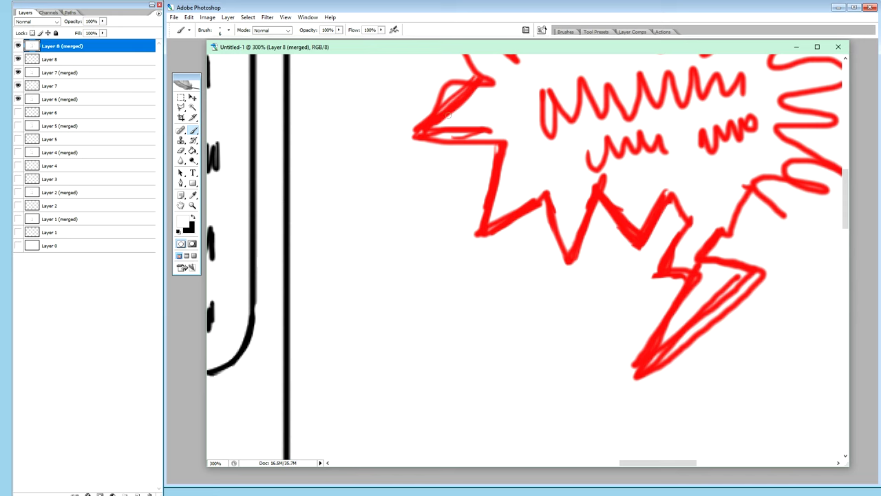
mouse_move(440, 88)
left_mouse_down()
mouse_move(446, 83)
mouse_move(438, 104)
mouse_move(454, 97)
mouse_move(451, 117)
mouse_move(493, 131)
mouse_move(478, 128)
left_mouse_up()
key("ctrl+minus")
key("ctrl+minus")
key("ctrl+minus")
key("ctrl+minus")
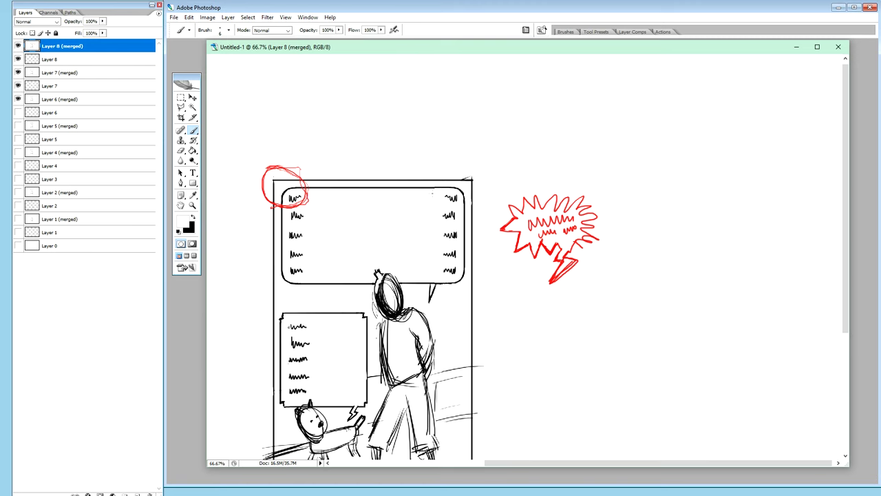
Zoom to 100% on the figure and sample the starburst's red as the paint colour
key("ctrl+plus")
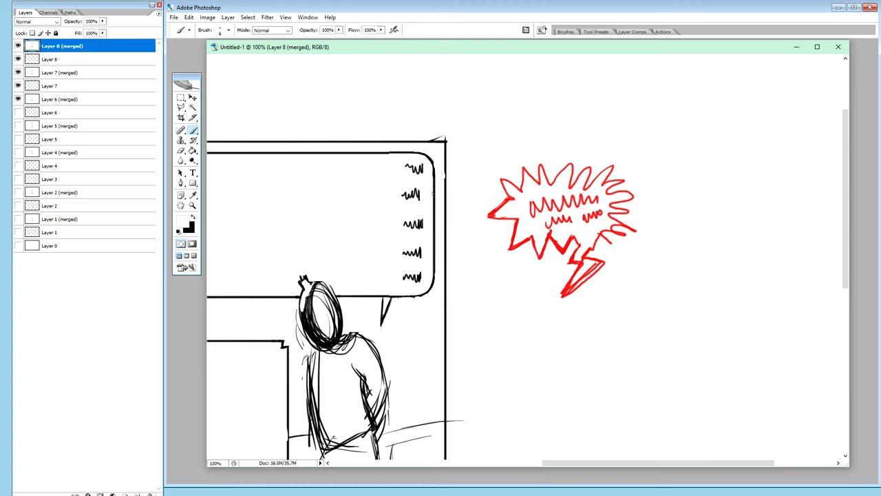
key("h")
left_click_drag(338, 298, 525, 199)
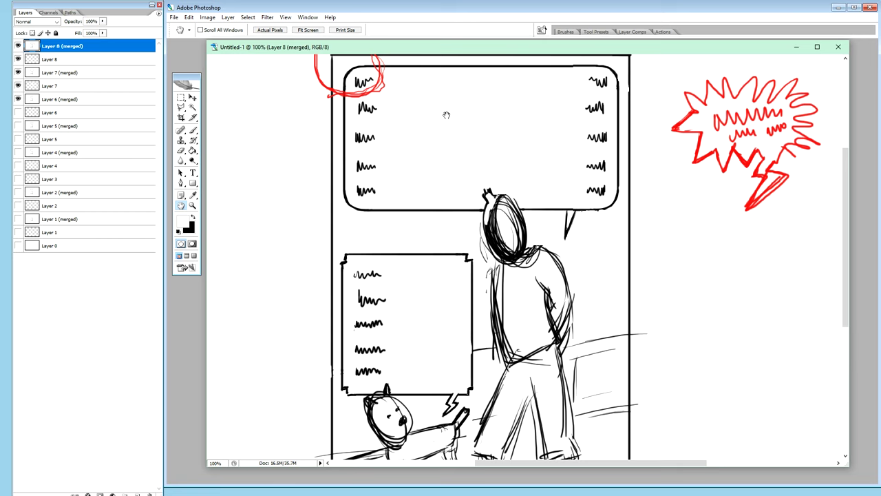
key("b")
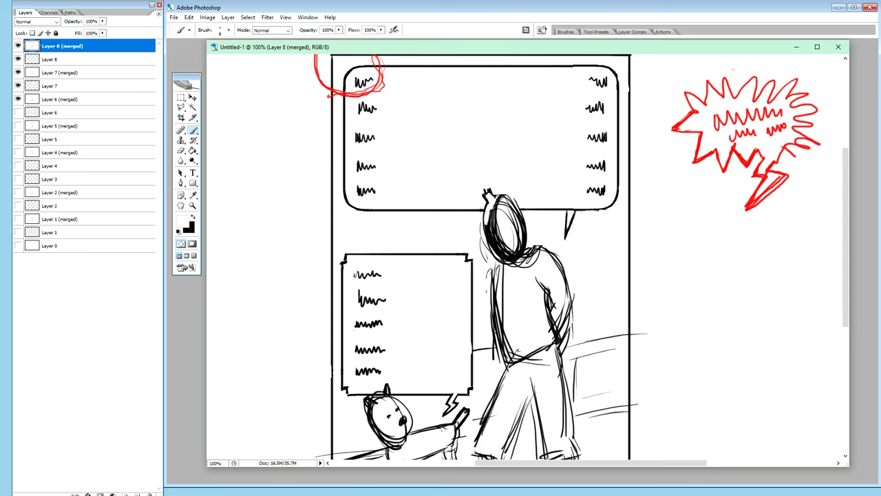
key("i")
left_click(687, 117)
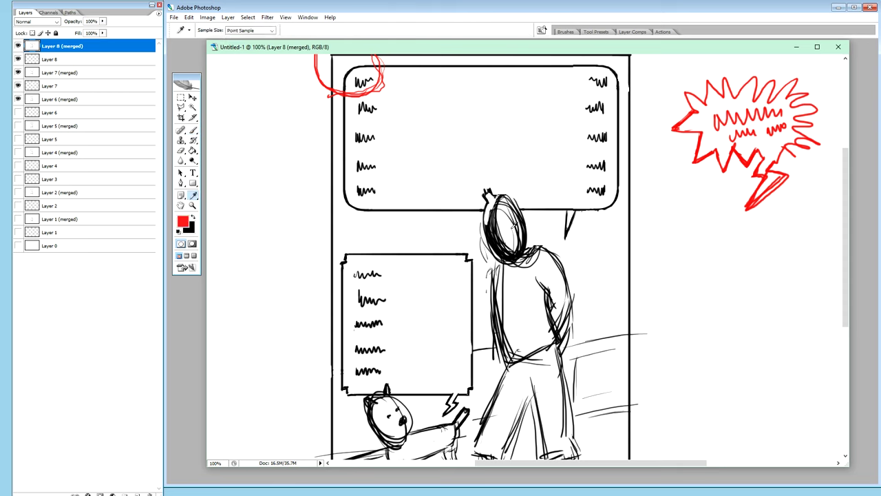
Draw a small red arrow by the figure's head, then restore black and white colours
key("b")
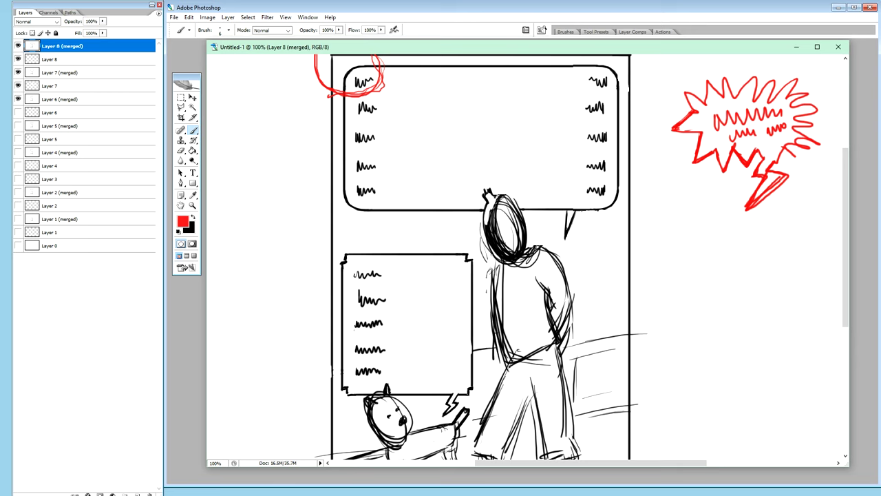
left_click_drag(492, 255, 472, 269)
key("d")
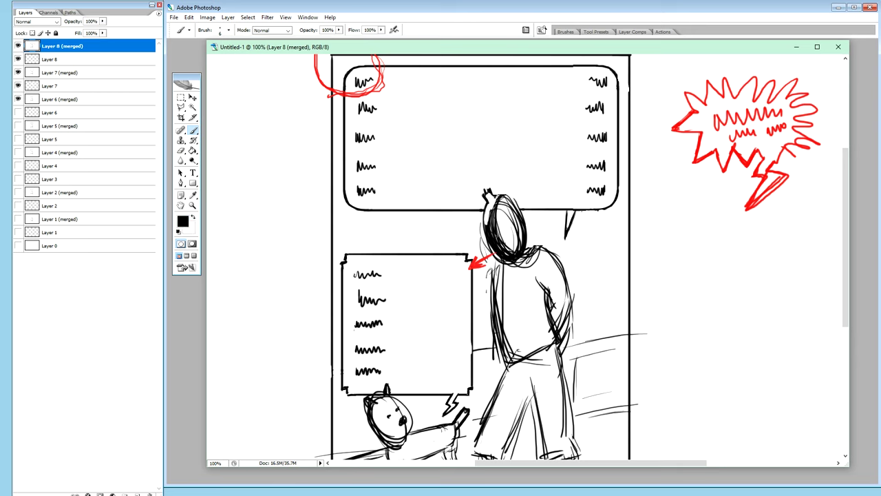
key("x")
key("x")
key("x")
key("ctrl+minus")
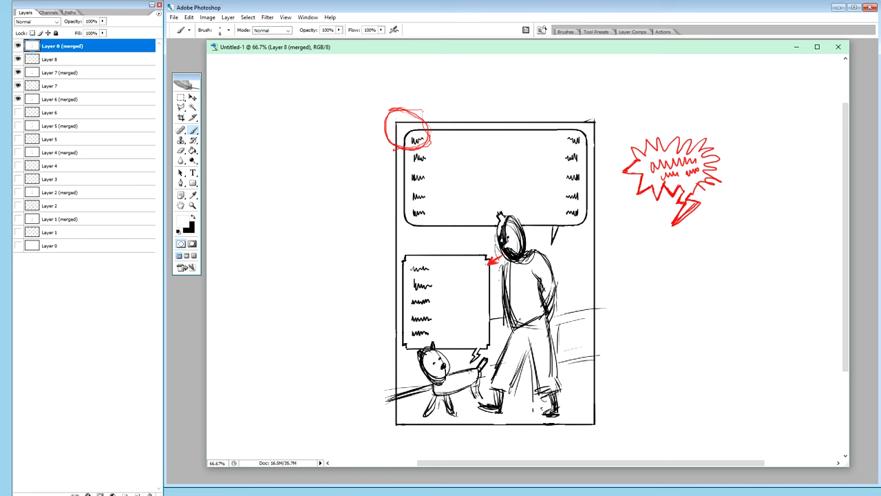
Draw a second black tail toward the figure's head and a line along the upper balloon's lower edge
key("x")
left_click_drag(466, 223, 485, 237)
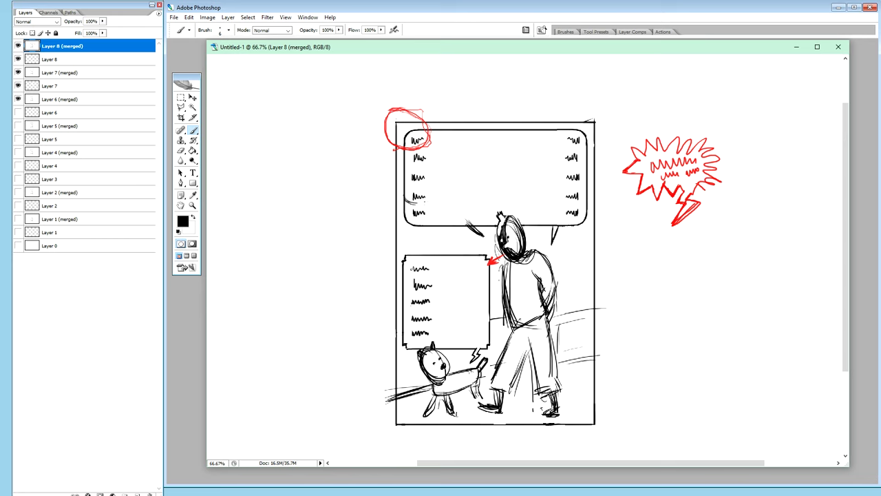
left_click_drag(414, 203, 457, 202)
left_click_drag(422, 203, 498, 205)
left_click_drag(460, 226, 477, 235)
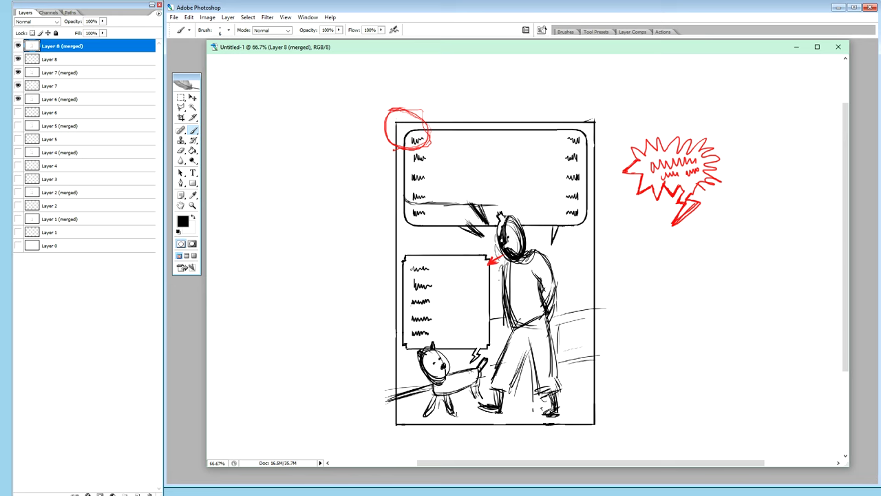
key("x")
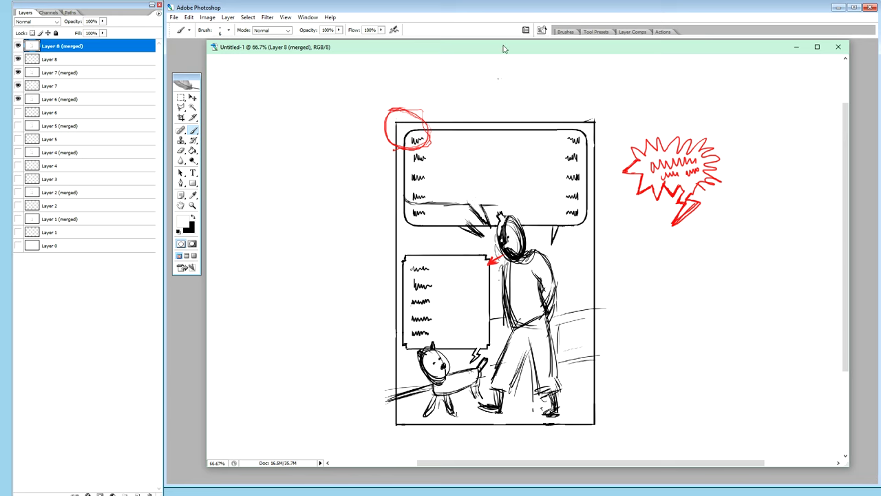
key("x")
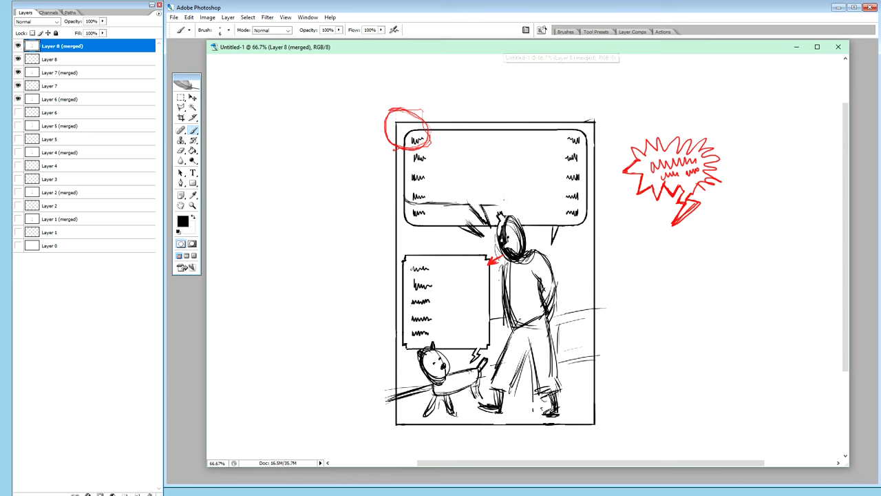
mouse_move(509, 205)
left_mouse_down()
mouse_move(488, 206)
mouse_move(580, 203)
mouse_move(586, 184)
left_mouse_up()
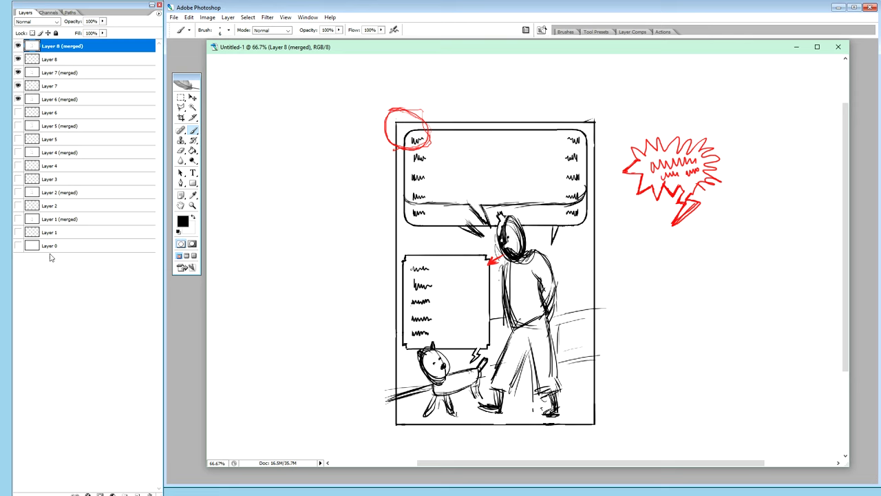
Open pg08_PanelA1_c_FinPanel.psd so it appears over the Untitled-1 sketch
left_click(8, 289)
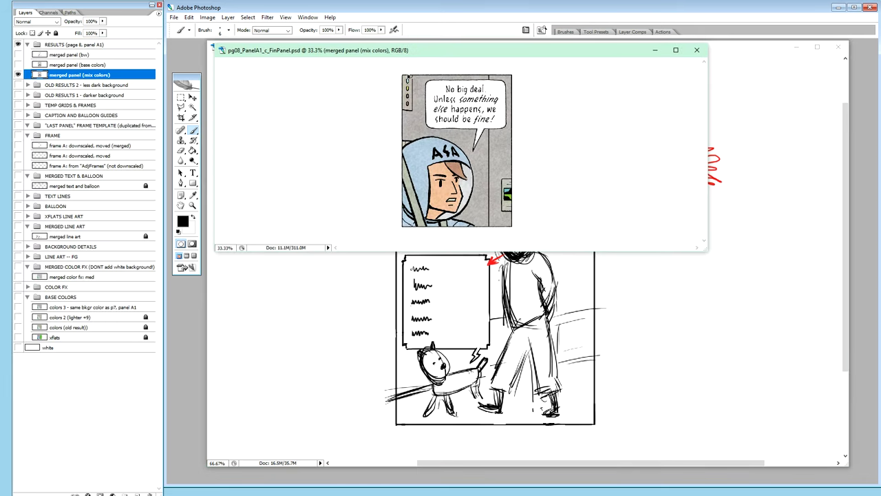
Zoom the coloured panel to 66.7%, size it to show the whole panel on the left, and move the sketch right
key("ctrl+plus")
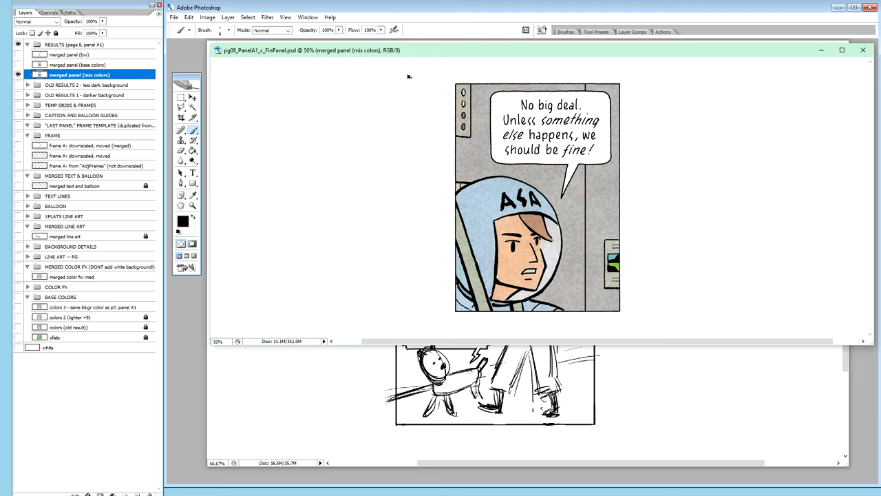
left_click_drag(464, 77, 423, 81)
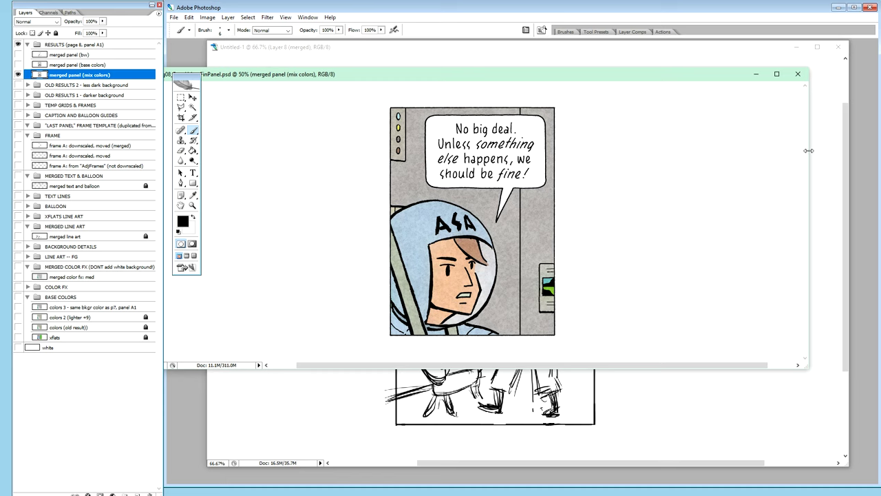
left_click_drag(682, 189, 527, 215)
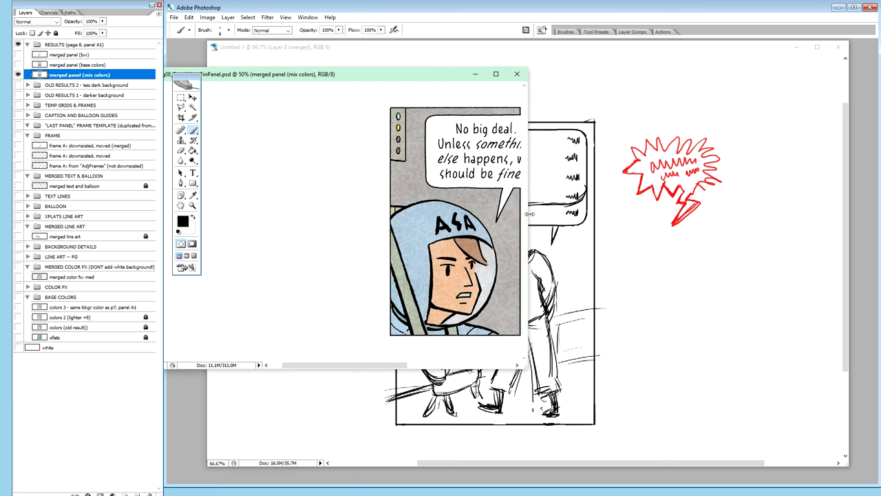
left_click_drag(391, 370, 422, 366)
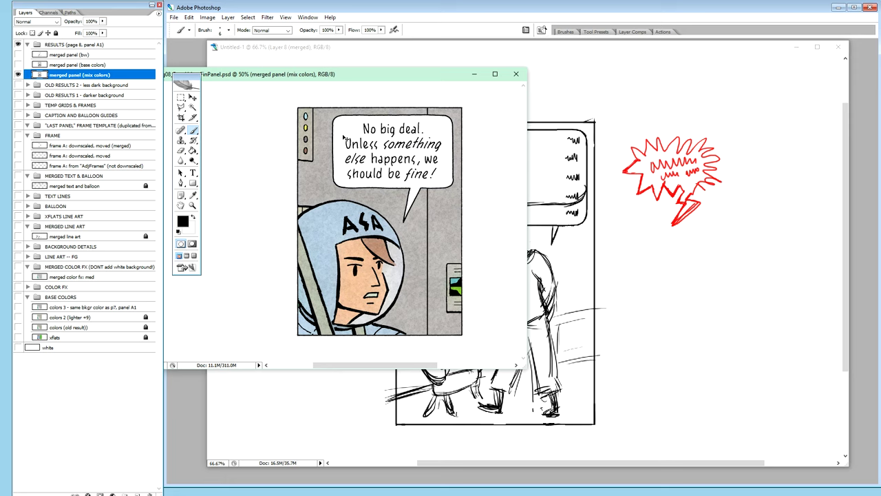
key("ctrl+plus")
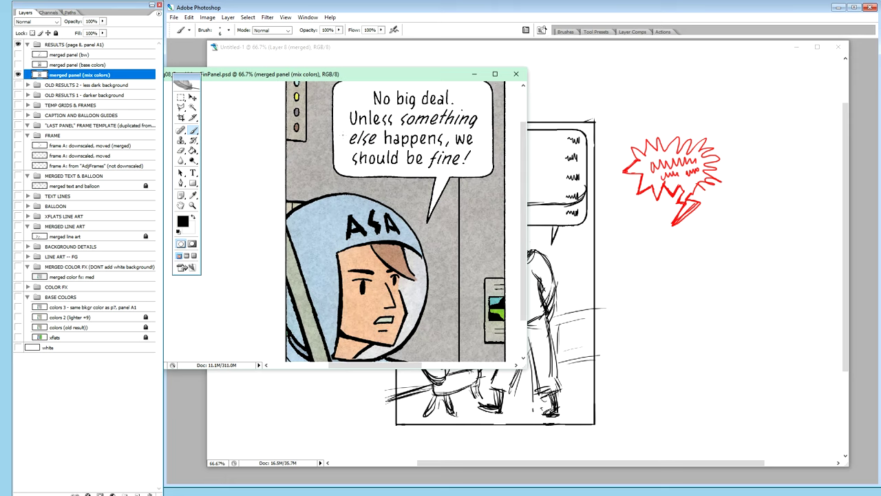
left_click_drag(508, 370, 510, 456)
left_click_drag(407, 75, 352, 84)
left_click_drag(416, 48, 560, 52)
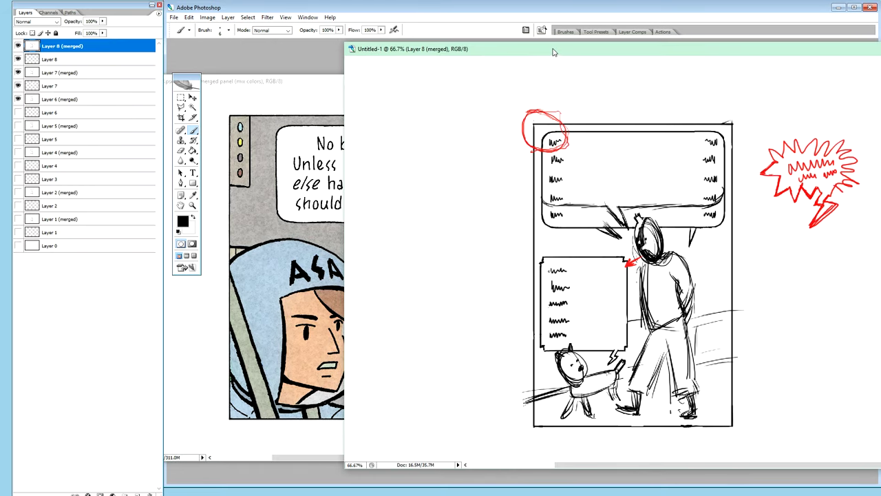
Bring the FinPanel window to the front and shift it slightly left and up beside the sketch
left_click(320, 81)
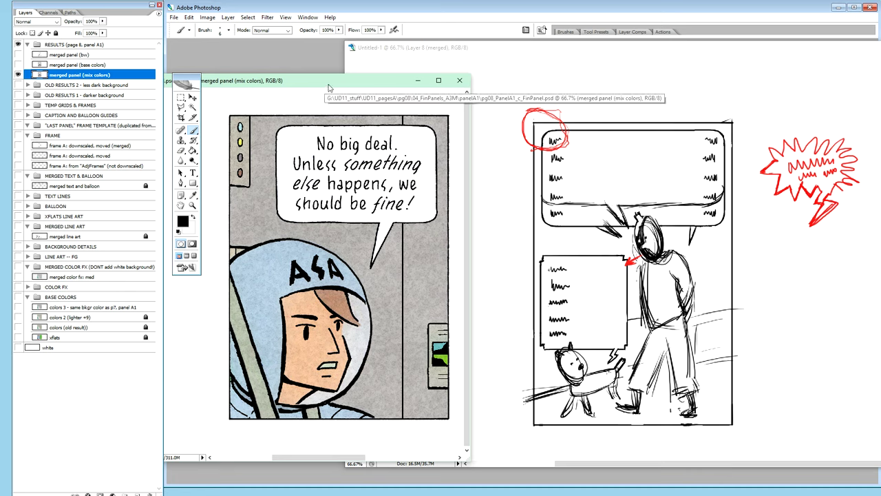
left_click_drag(389, 90, 387, 90)
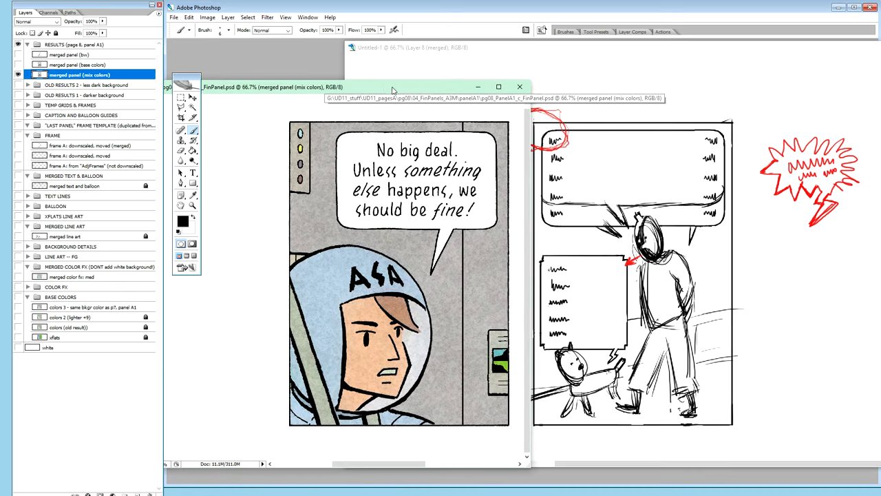
left_click_drag(390, 88, 382, 91)
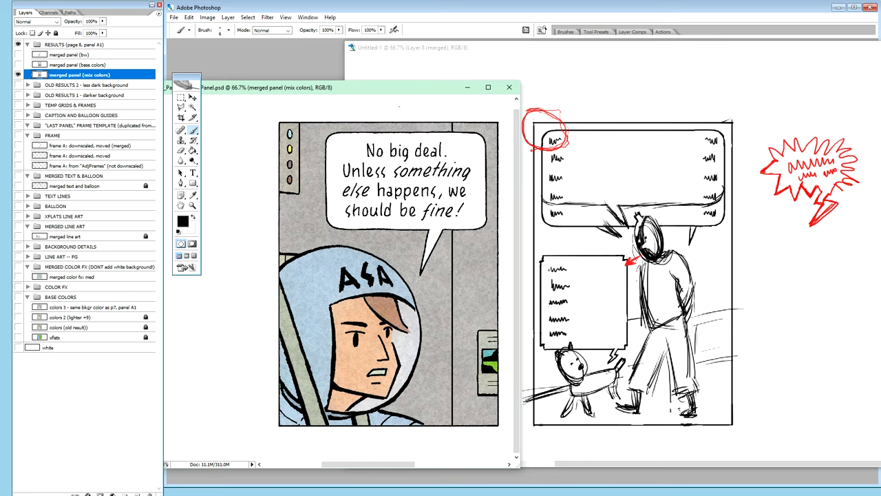
left_click_drag(424, 95, 424, 89)
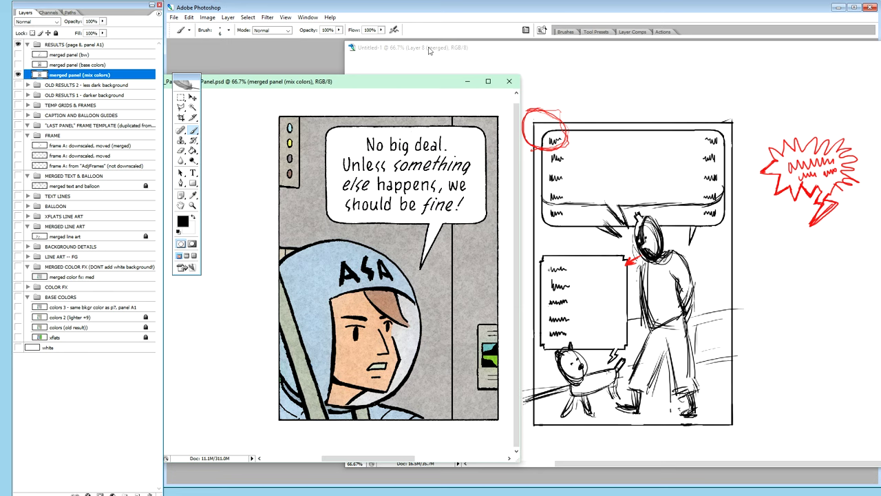
Add Layer 15 in the RESULTS group and sample the sketch's red as the painting colour
left_click(106, 46)
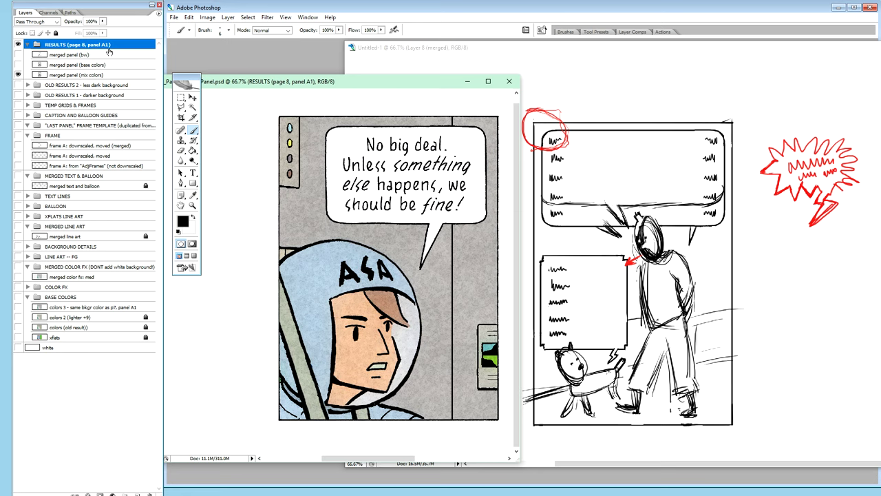
key("ctrl+shift+n")
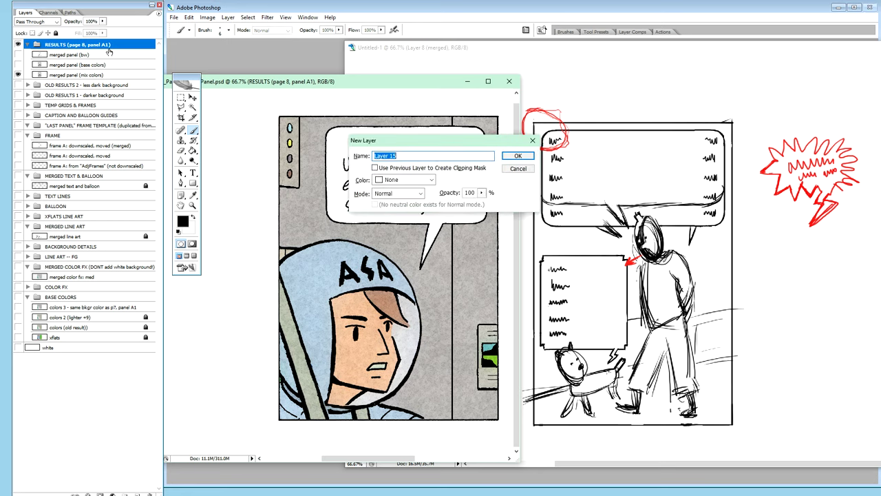
key("Return")
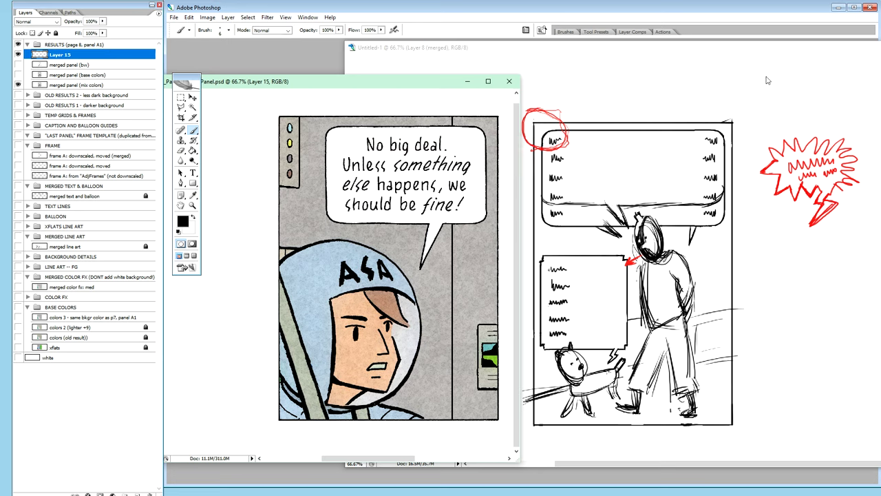
key("i")
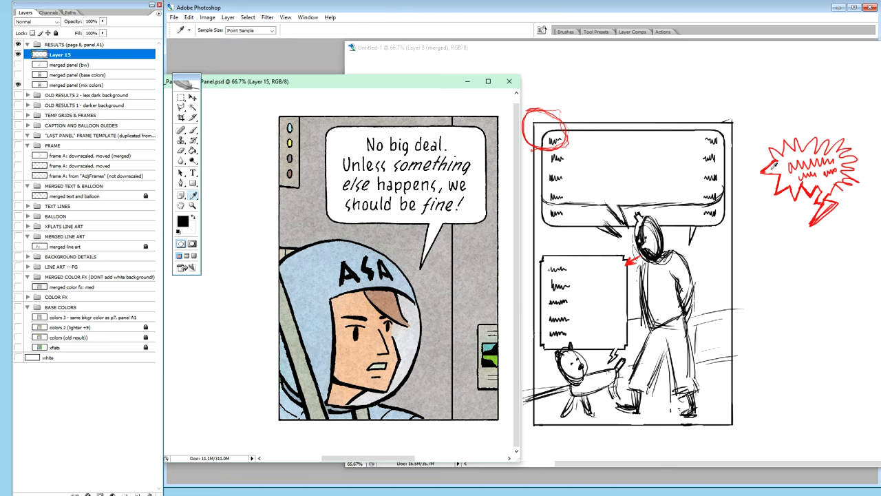
left_click(767, 167)
Brush red ticks and dashes near 'No', 'Unless', 'should be' and 'something' in the balloon text
key("b")
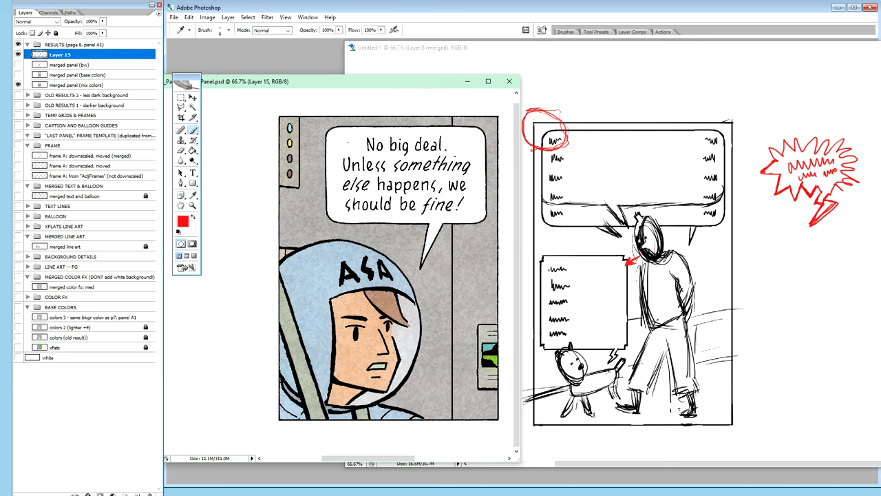
left_click_drag(362, 130, 362, 140)
left_click_drag(331, 167, 340, 167)
left_click_drag(375, 211, 375, 217)
left_click_drag(469, 176, 478, 175)
Draw red guide lines along the left edge, across the top and under the balloon text
left_click_drag(342, 128, 343, 216)
mouse_move(330, 140)
left_mouse_down()
mouse_move(482, 140)
mouse_move(470, 231)
left_mouse_up()
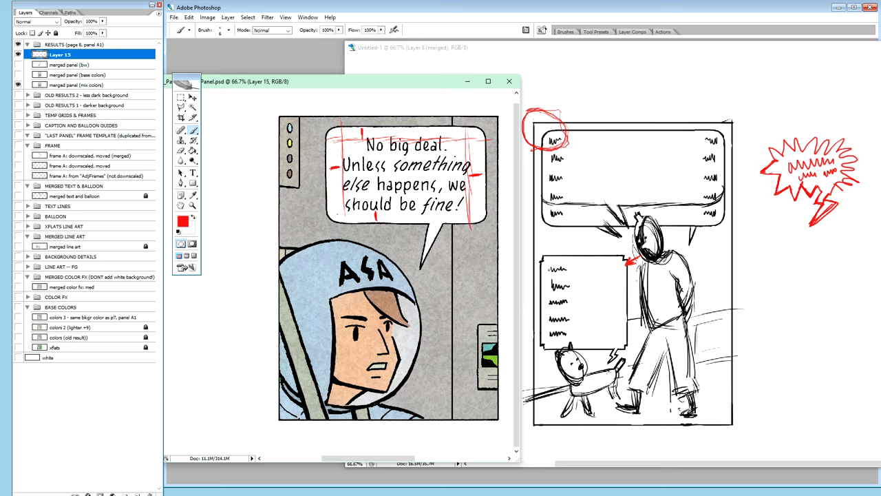
left_click_drag(390, 210, 513, 208)
Bring Untitled-1 forward, then show the 987 Degrees Centigrade front cover in Photos
left_click(441, 50)
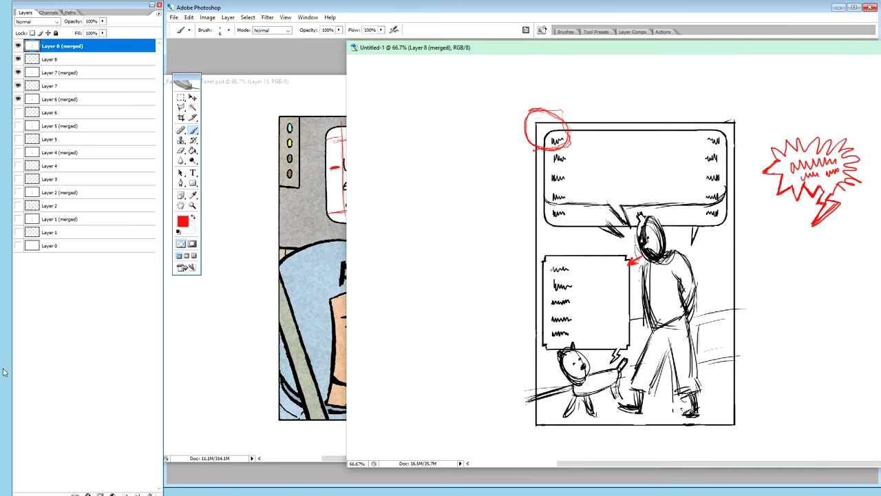
left_click(11, 306)
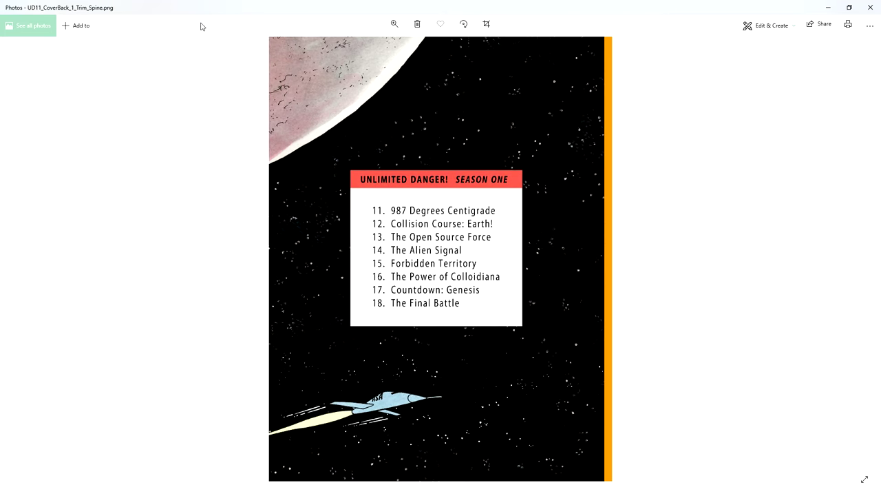
key("Right")
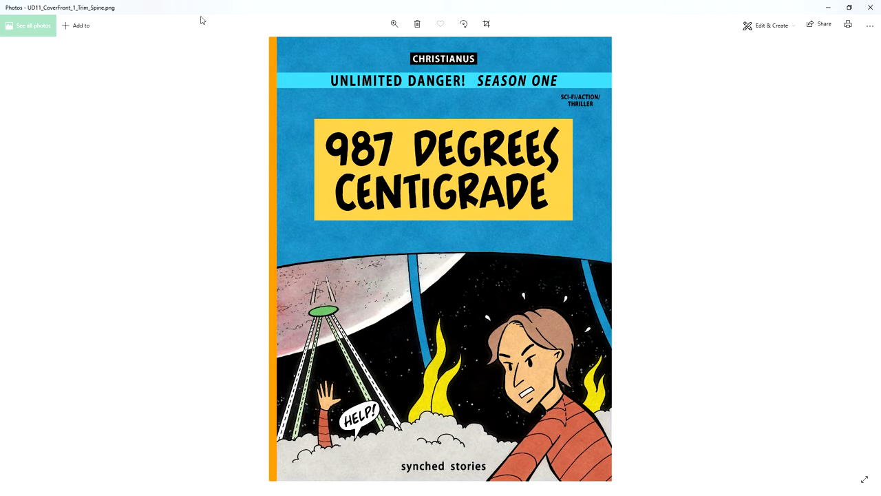